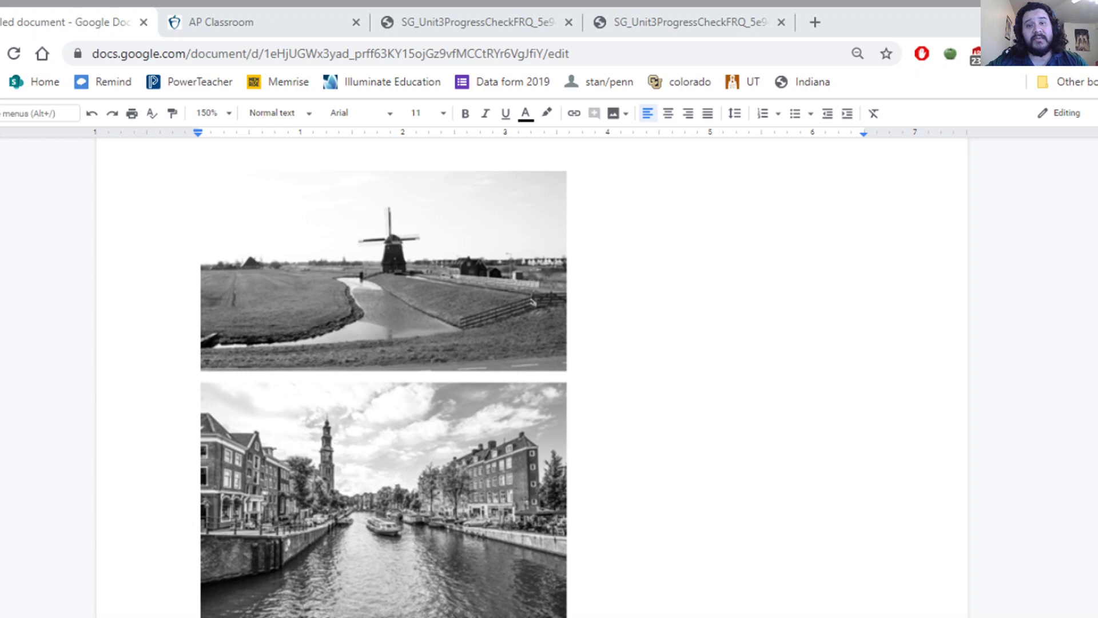
{"action": "left_click", "coordinate": [596, 194]}
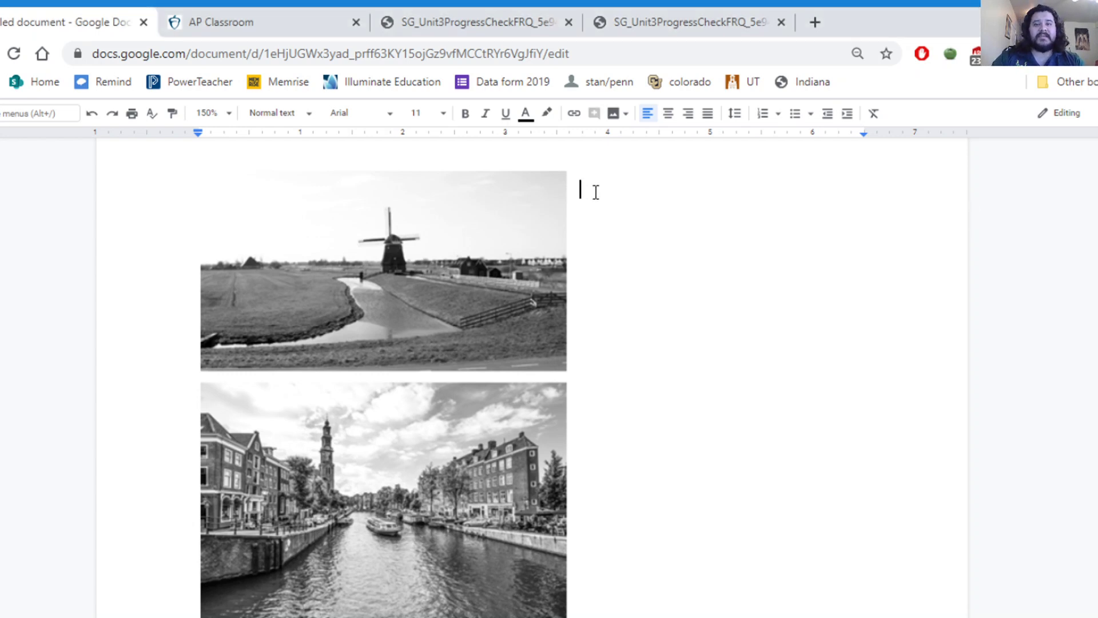
{"action": "left_click", "coordinate": [599, 361]}
{"action": "left_click", "coordinate": [584, 404]}
{"action": "left_click", "coordinate": [580, 209]}
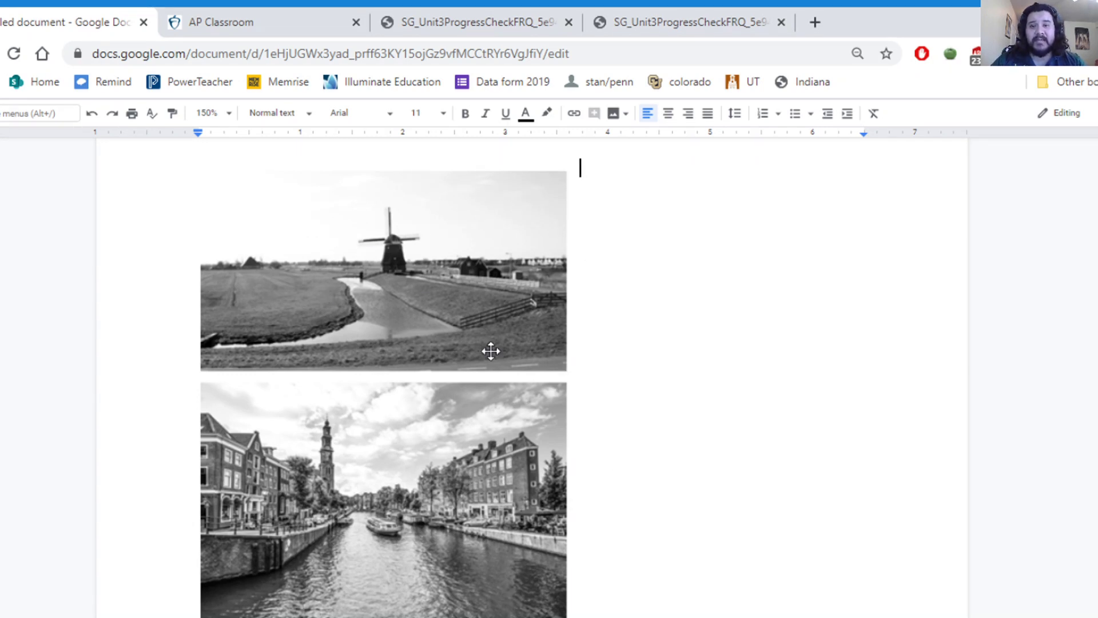
{"action": "left_click", "coordinate": [481, 297]}
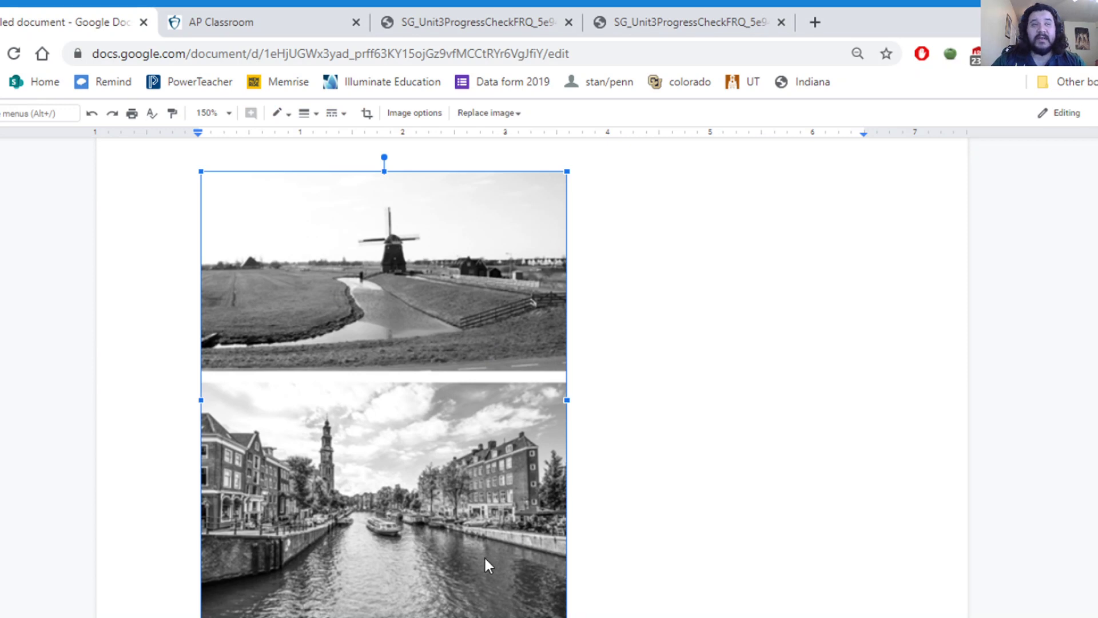
Label the windmill photo "Rural" and the city canal photo "Urban", with each label beside the upper edge of its photo.
{"action": "left_click", "coordinate": [591, 207]}
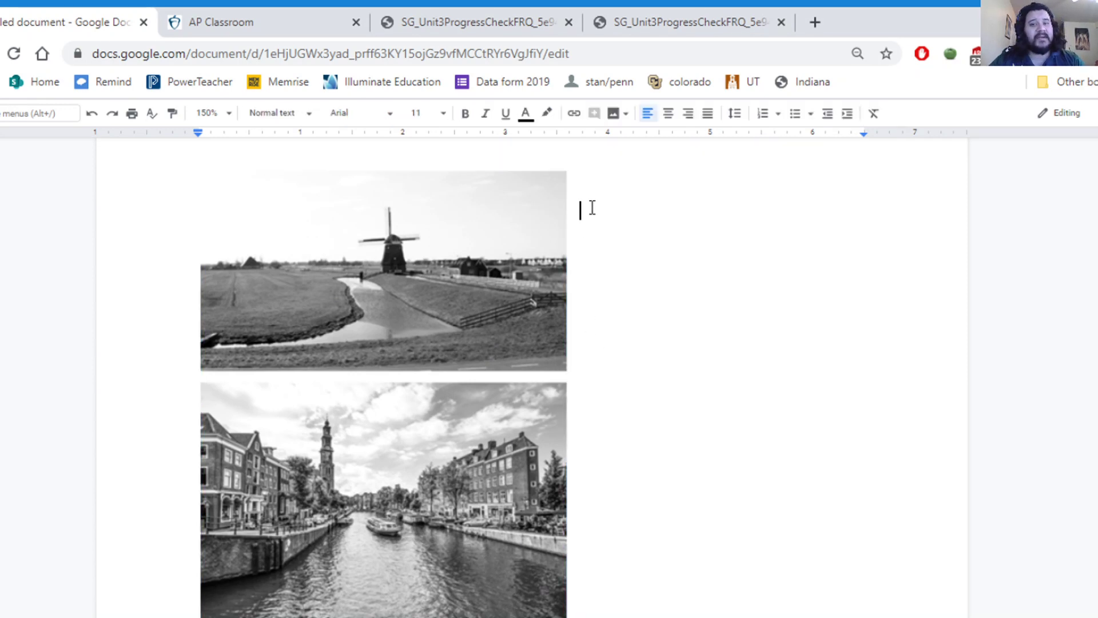
{"action": "type", "text": "Rural"}
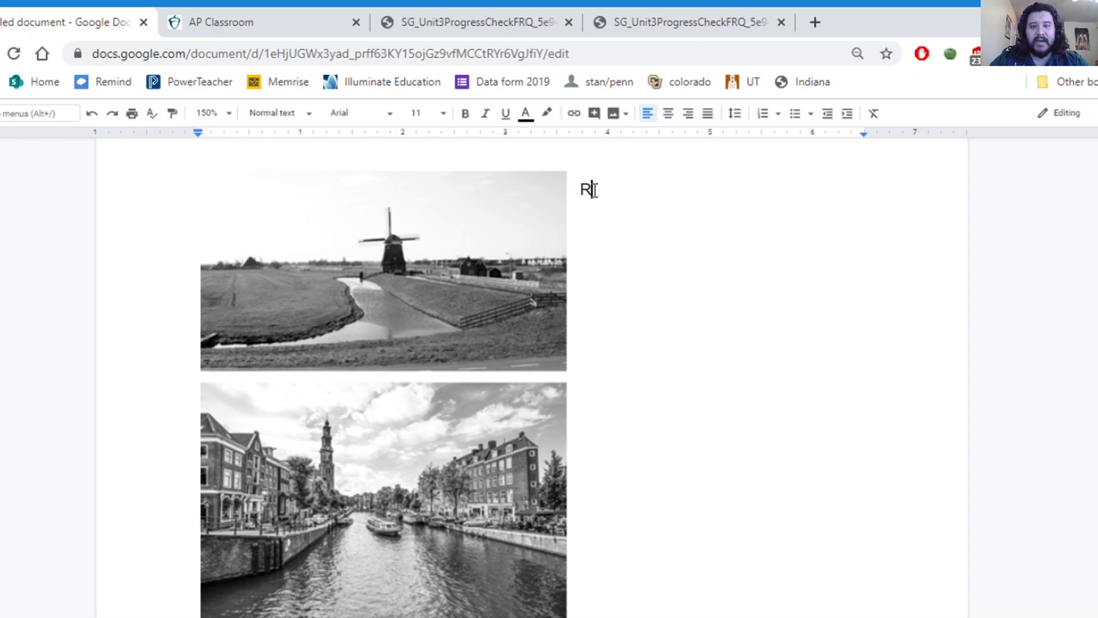
{"action": "left_click", "coordinate": [590, 399]}
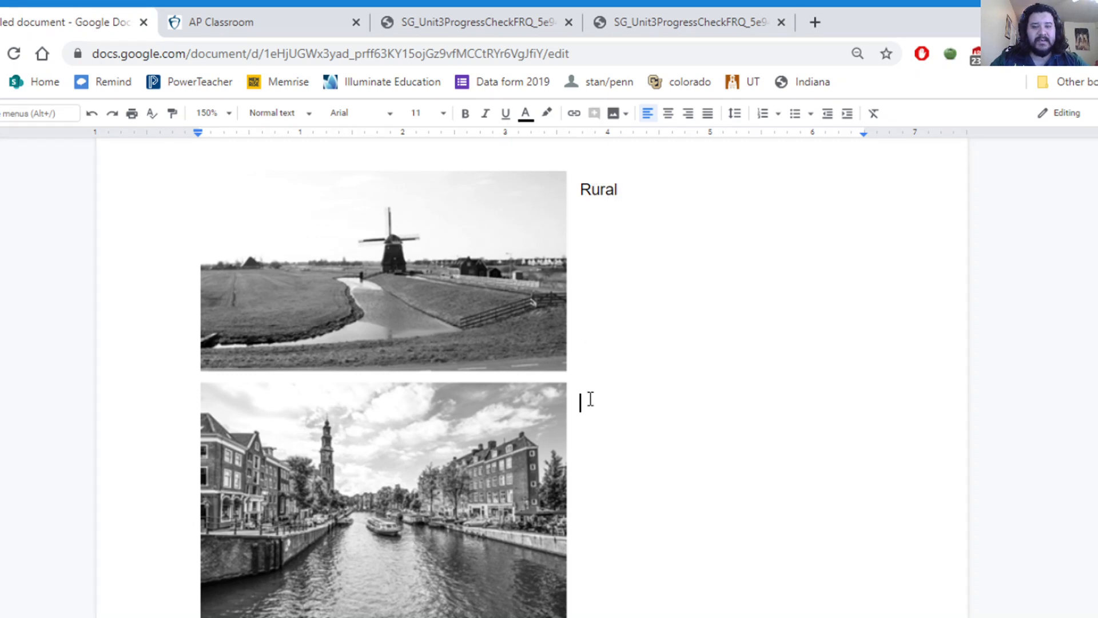
{"action": "type", "text": "Urban"}
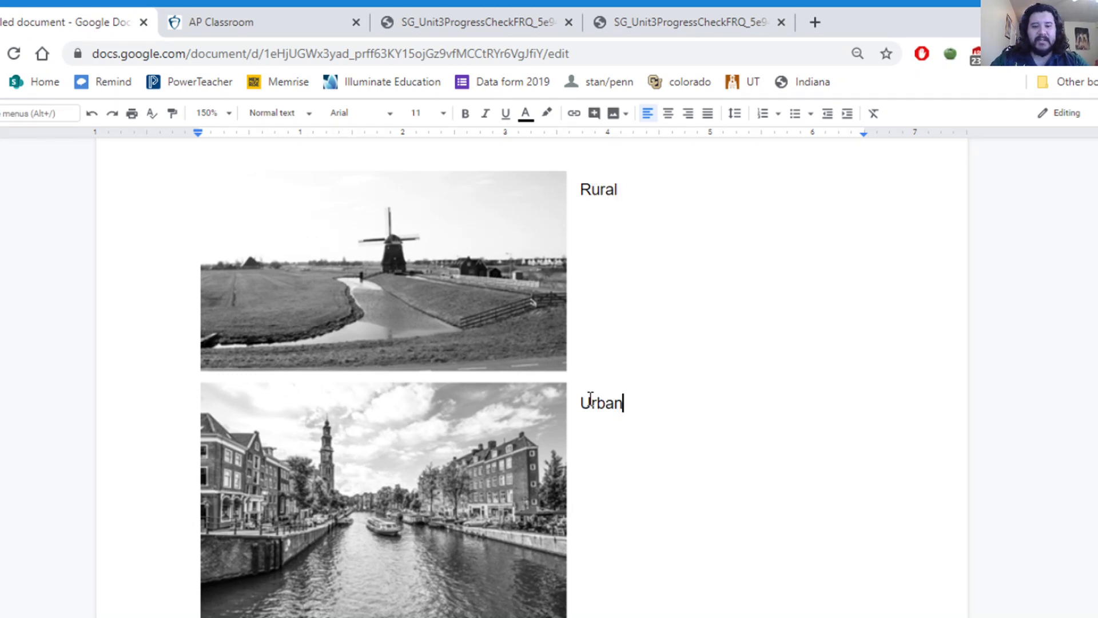
{"action": "left_click", "coordinate": [592, 391]}
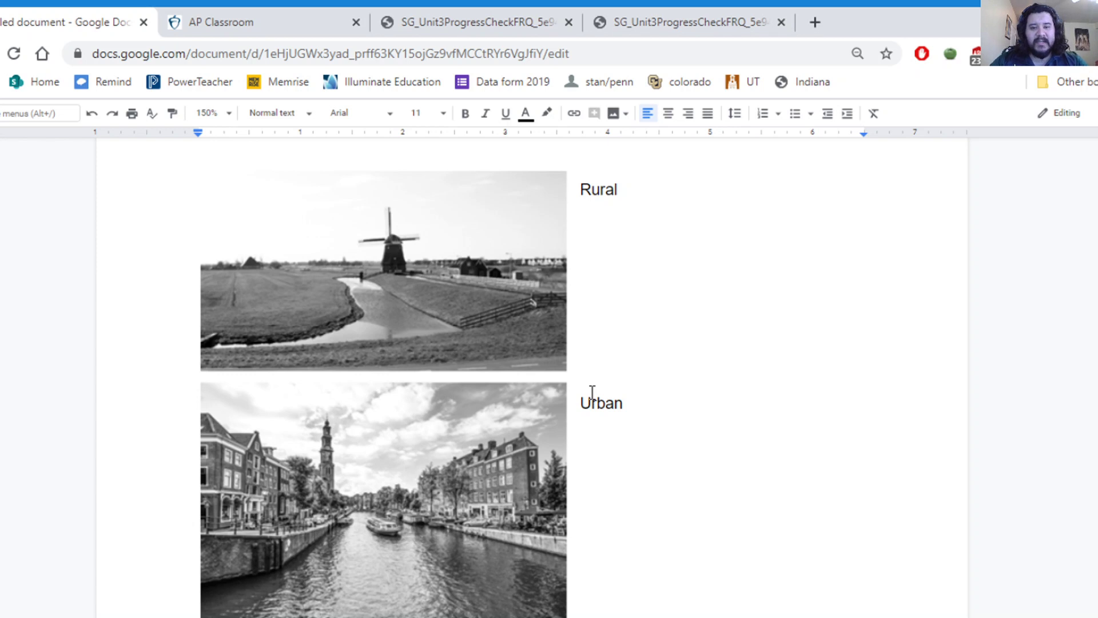
{"action": "key", "text": "Delete"}
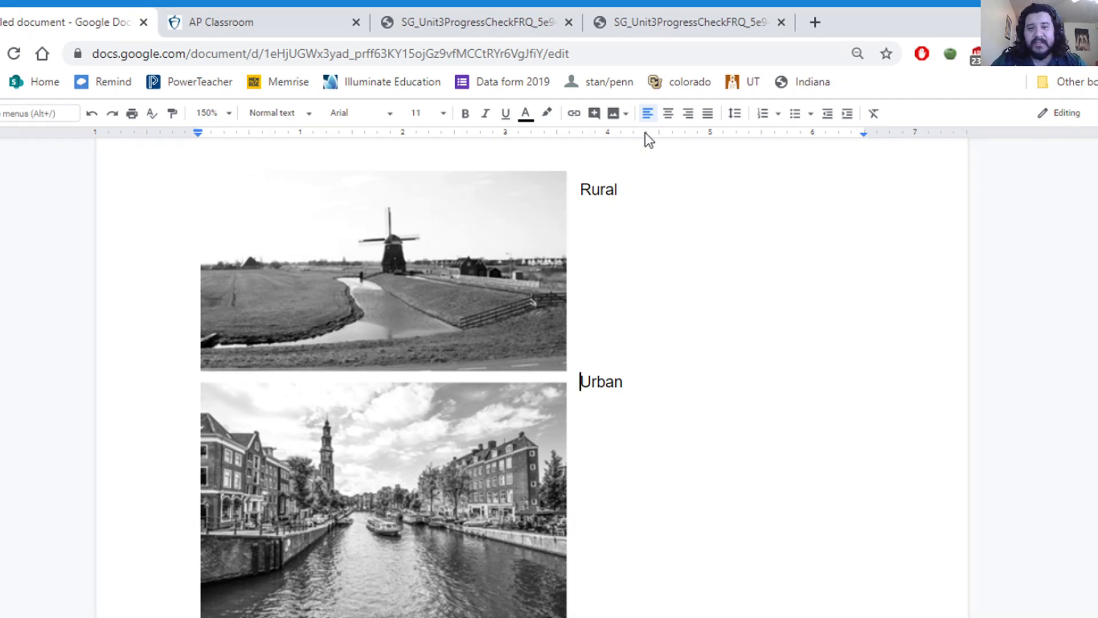
Start a dashed list under "Rural" with the item "Canal (man-made?)".
{"action": "left_click", "coordinate": [635, 192]}
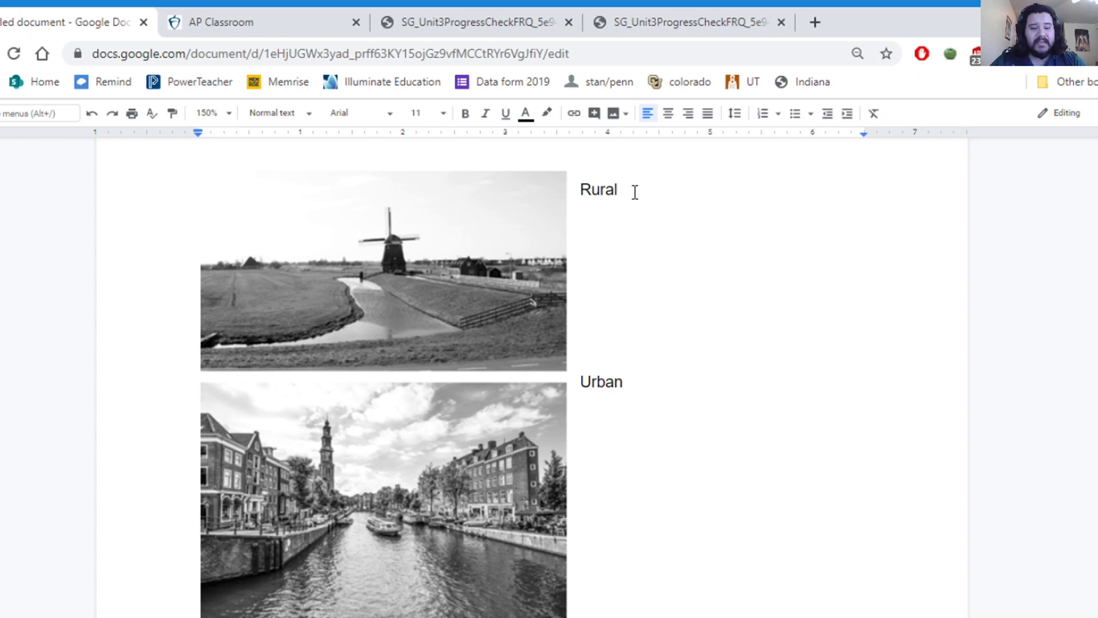
{"action": "key", "text": "Return"}
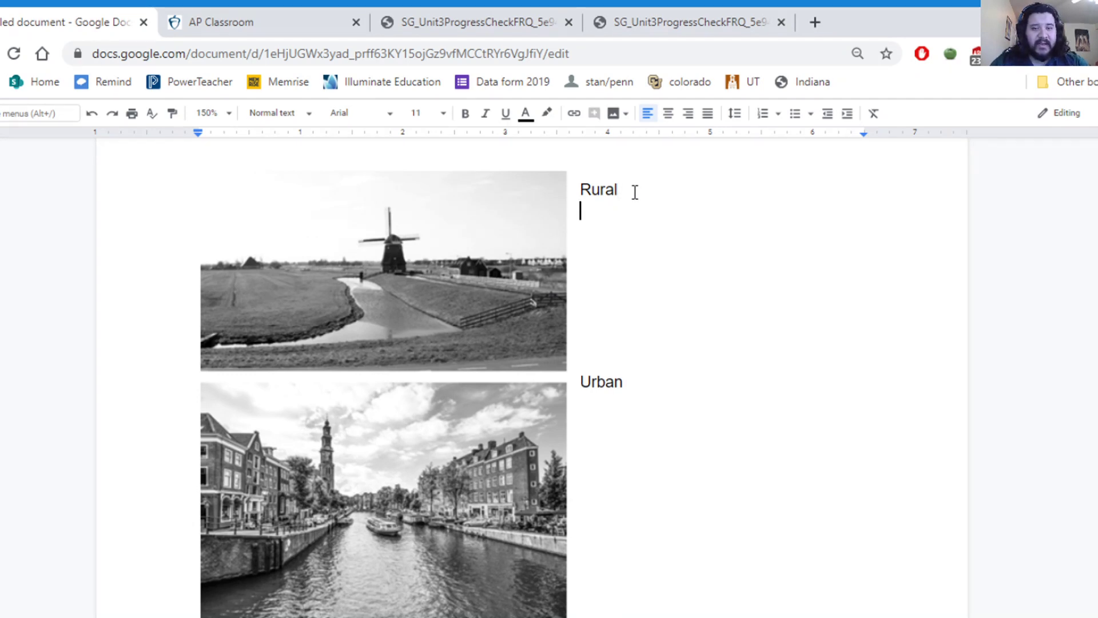
{"action": "type", "text": "-"}
{"action": "key", "text": "BackSpace"}
{"action": "type", "text": "-"}
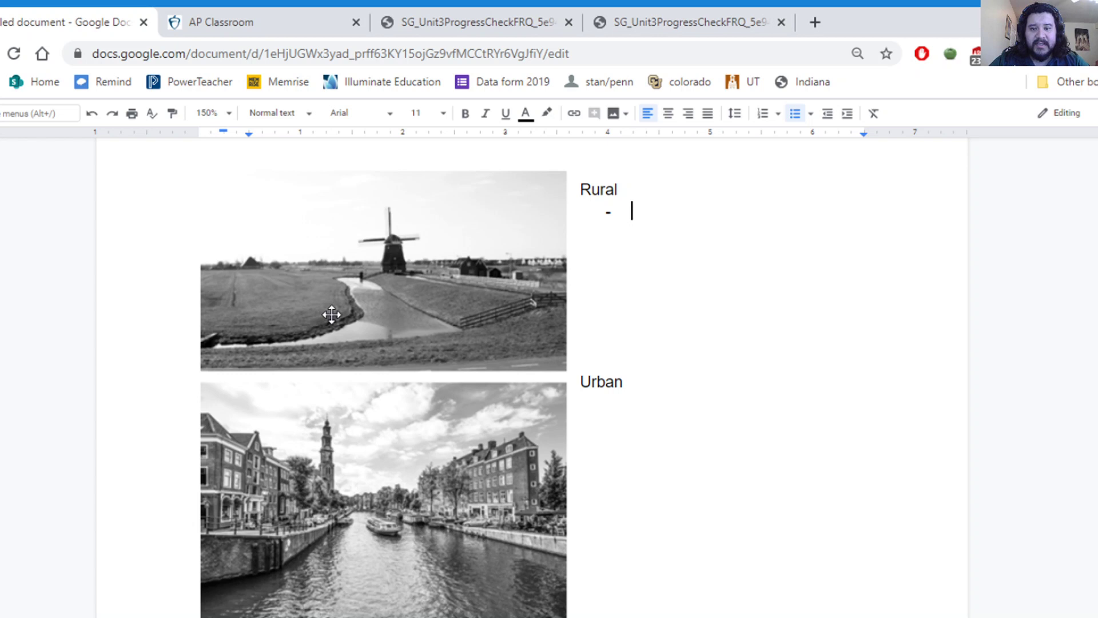
{"action": "type", "text": " cas"}
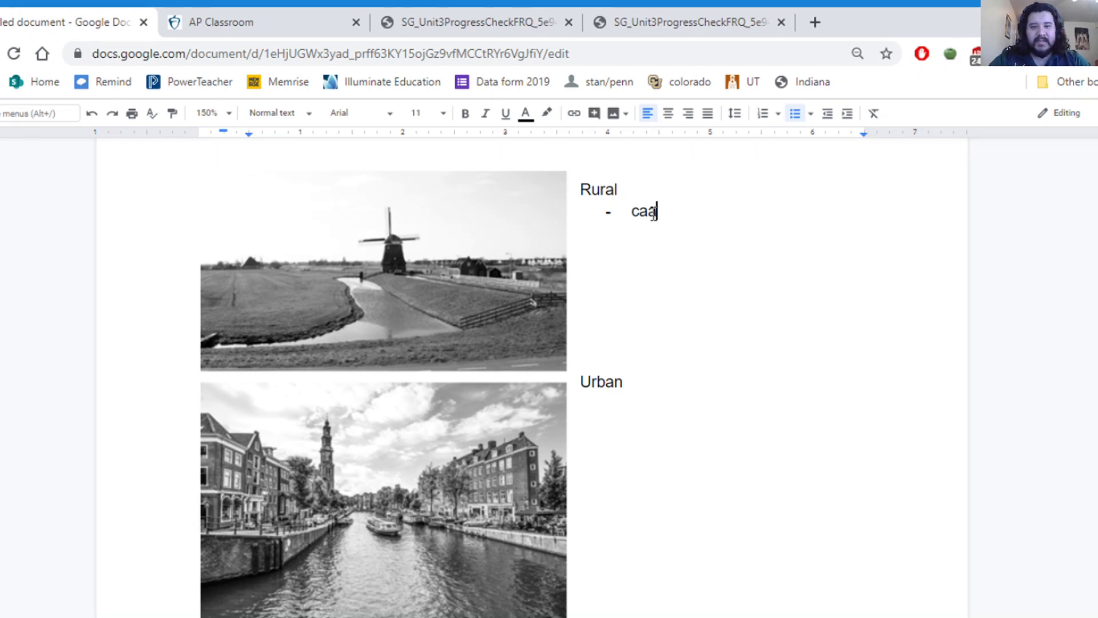
{"action": "key", "text": "BackSpace"}
{"action": "type", "text": "nal (mand"}
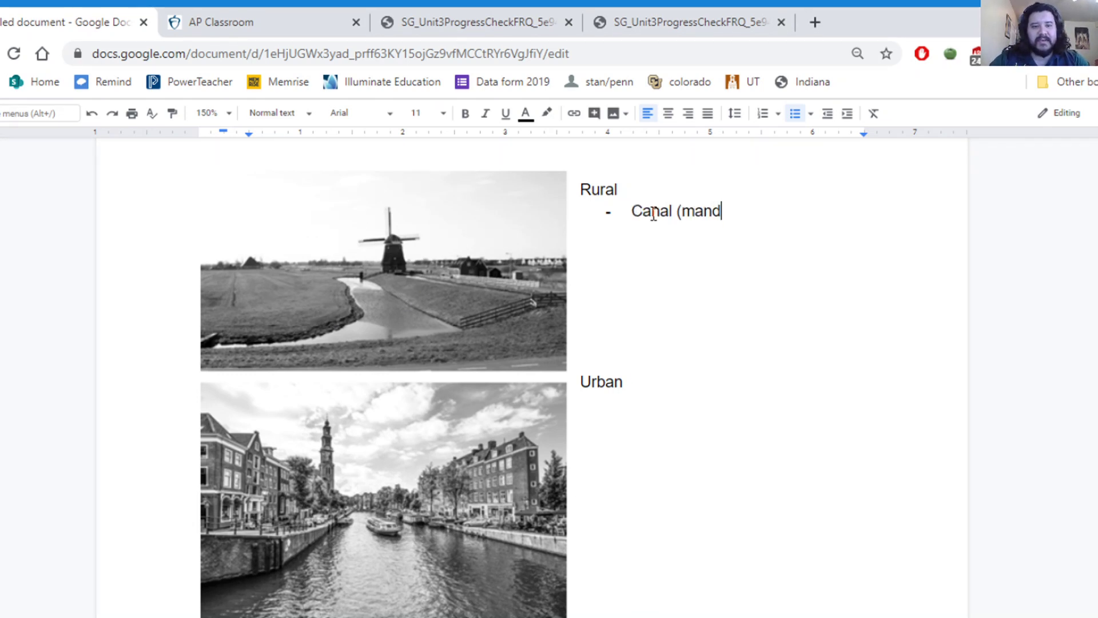
{"action": "key", "text": "BackSpace"}
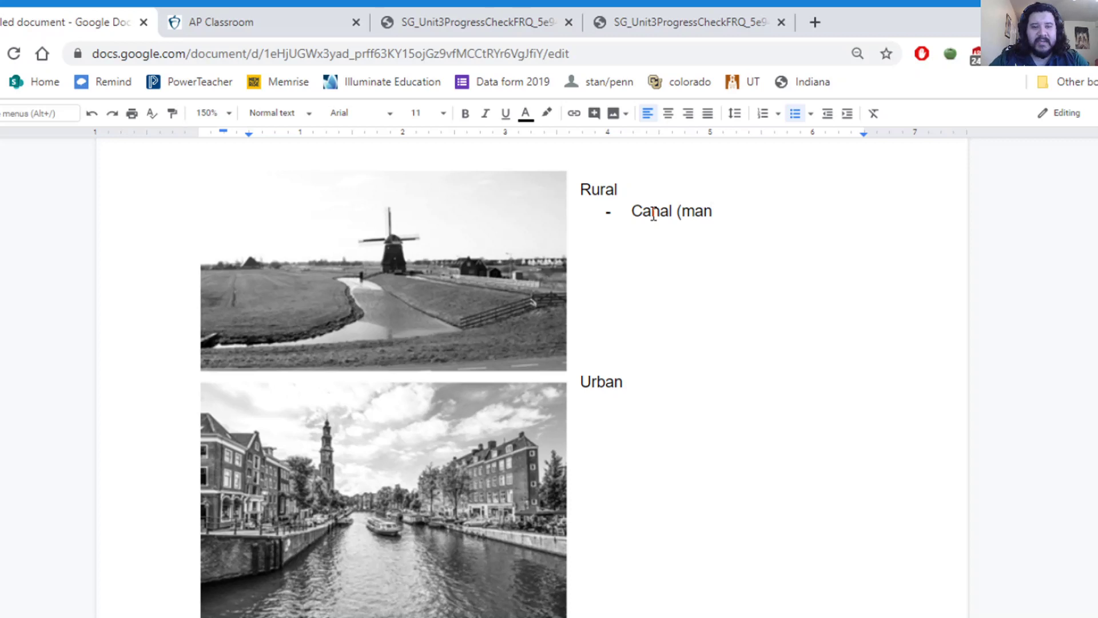
{"action": "type", "text": "-mad?)"}
{"action": "key", "text": "BackSpace"}
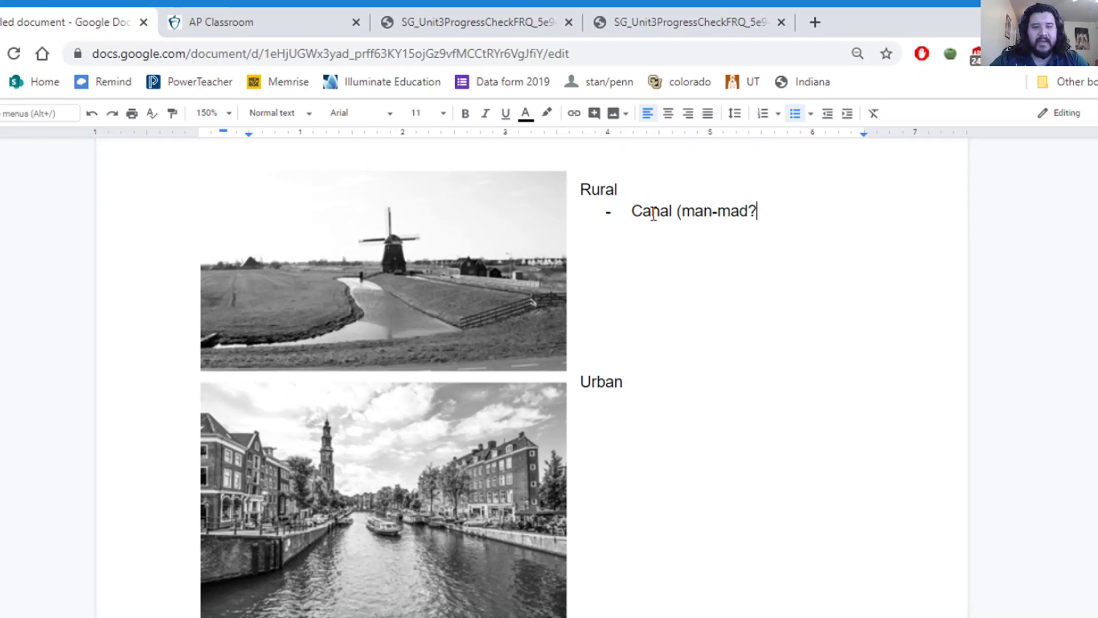
{"action": "key", "text": "BackSpace"}
{"action": "type", "text": "e?)"}
Add the second Rural item "farmland/farm (barn, fencing)" and remove the surplus blank line so "Urban" stays beside its photo.
{"action": "key", "text": "Return"}
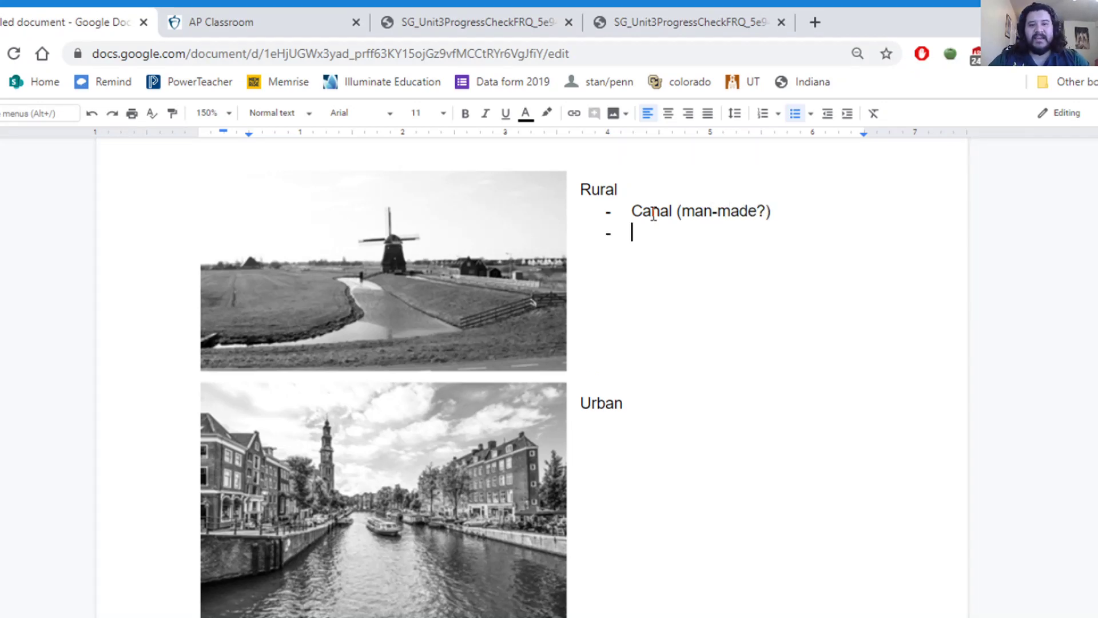
{"action": "key", "text": "Return"}
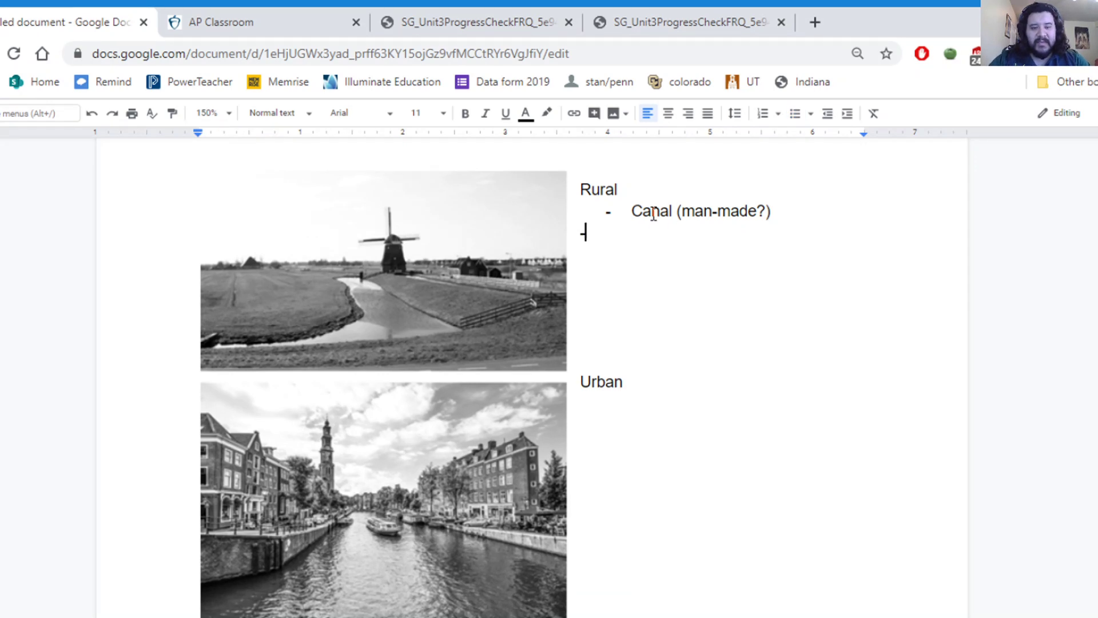
{"action": "key", "text": "ctrl+z"}
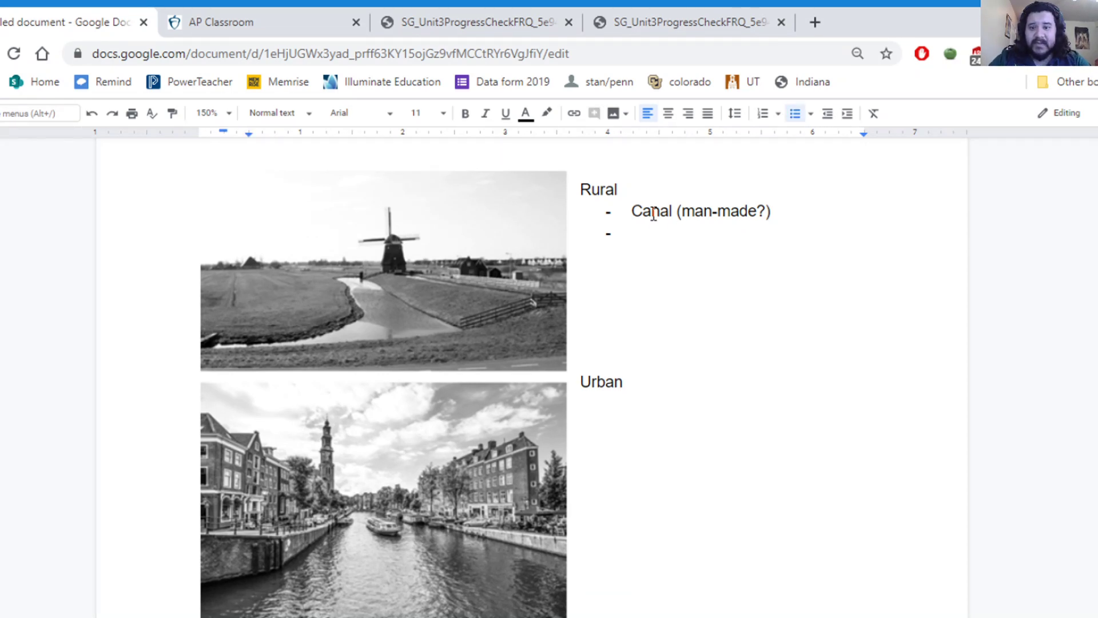
{"action": "type", "text": "farmland"}
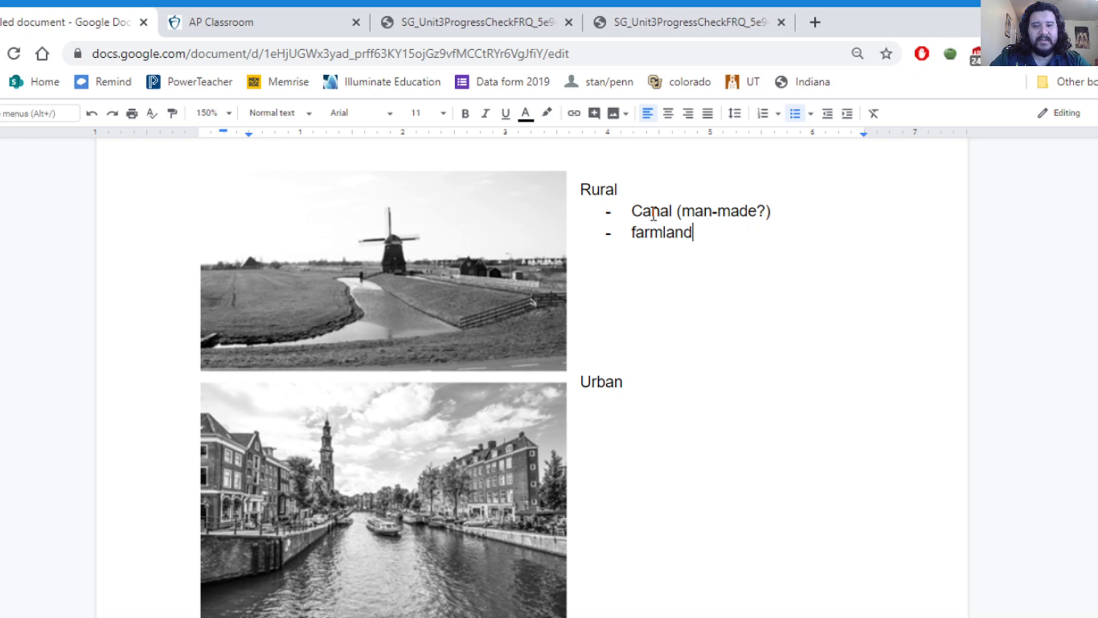
{"action": "type", "text": "/farm"}
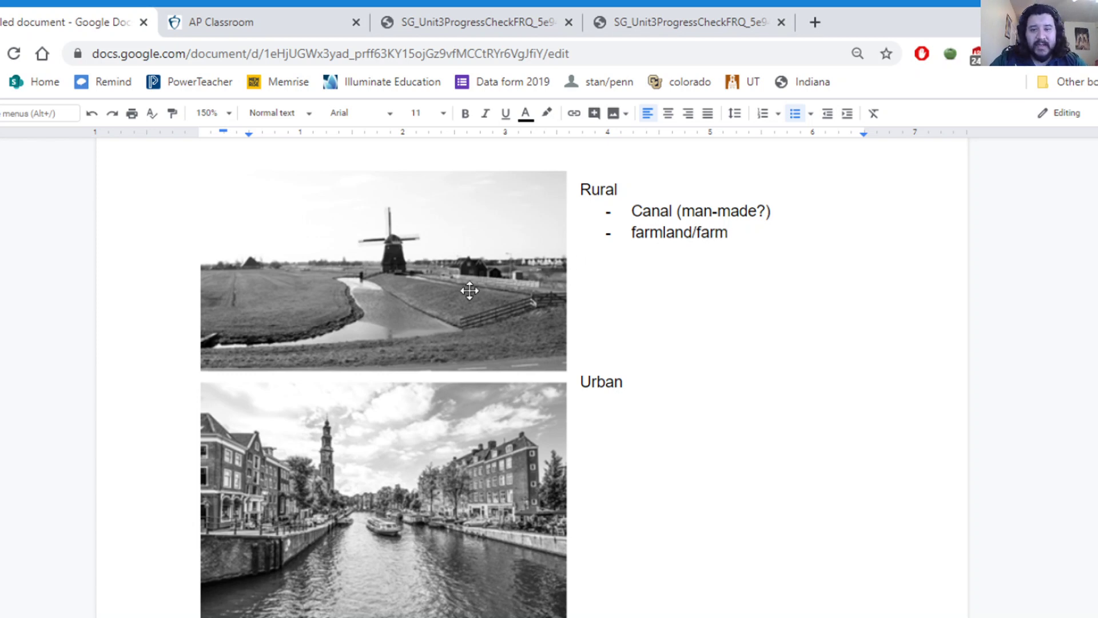
{"action": "type", "text": " (barn"}
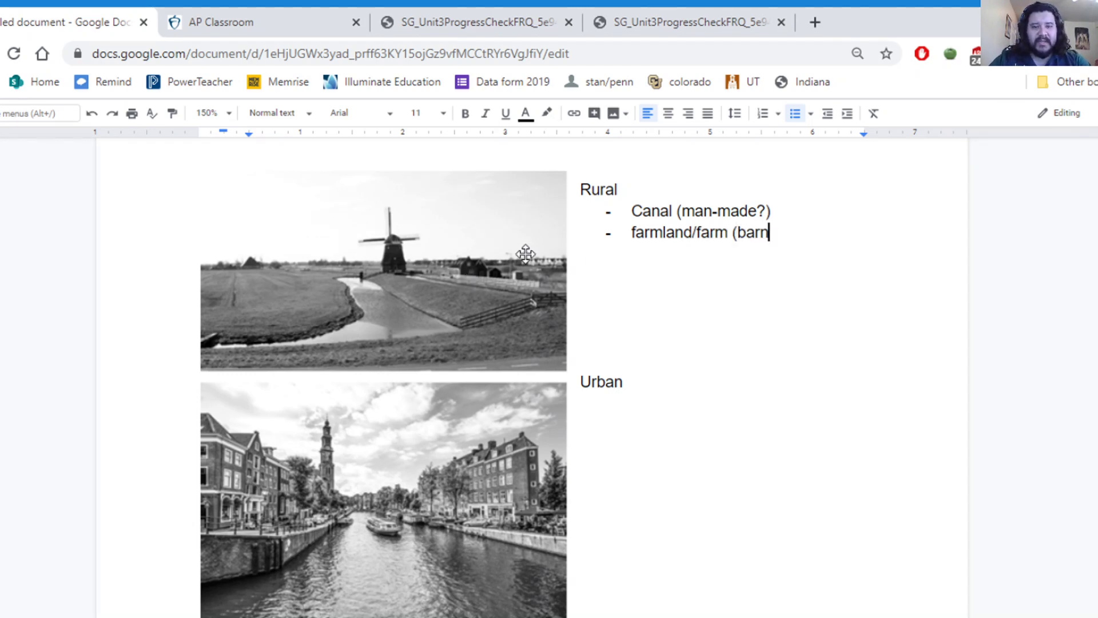
{"action": "type", "text": ", fencing"}
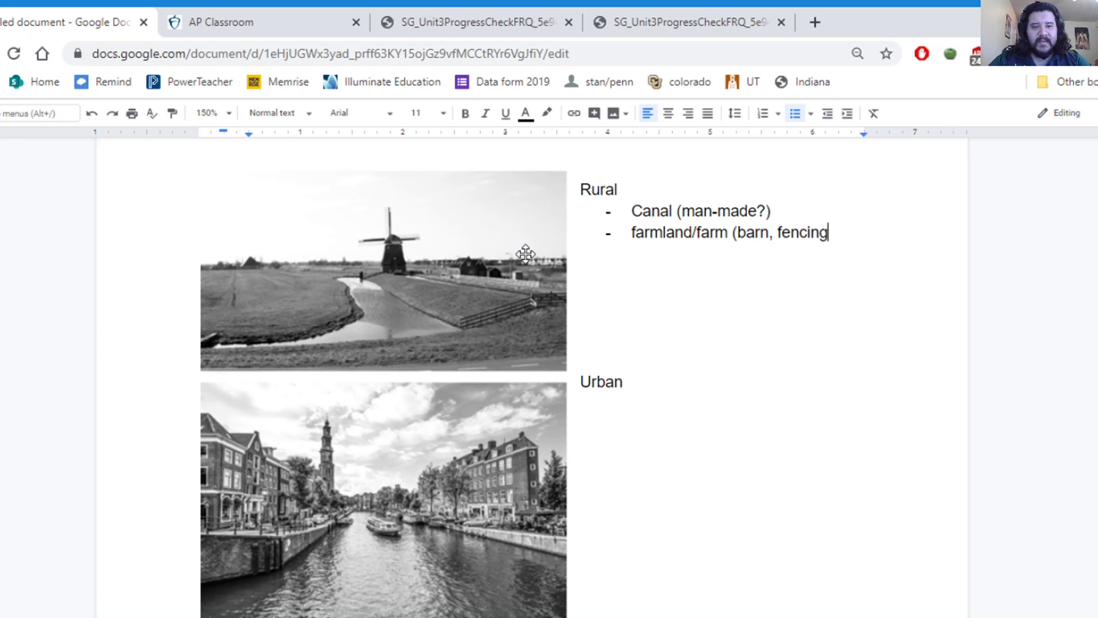
{"action": "type", "text": ")"}
Add "windmill" as the third Rural item, keeping "Urban" aligned with the upper edge of its photo.
{"action": "key", "text": "Return"}
{"action": "type", "text": "w"}
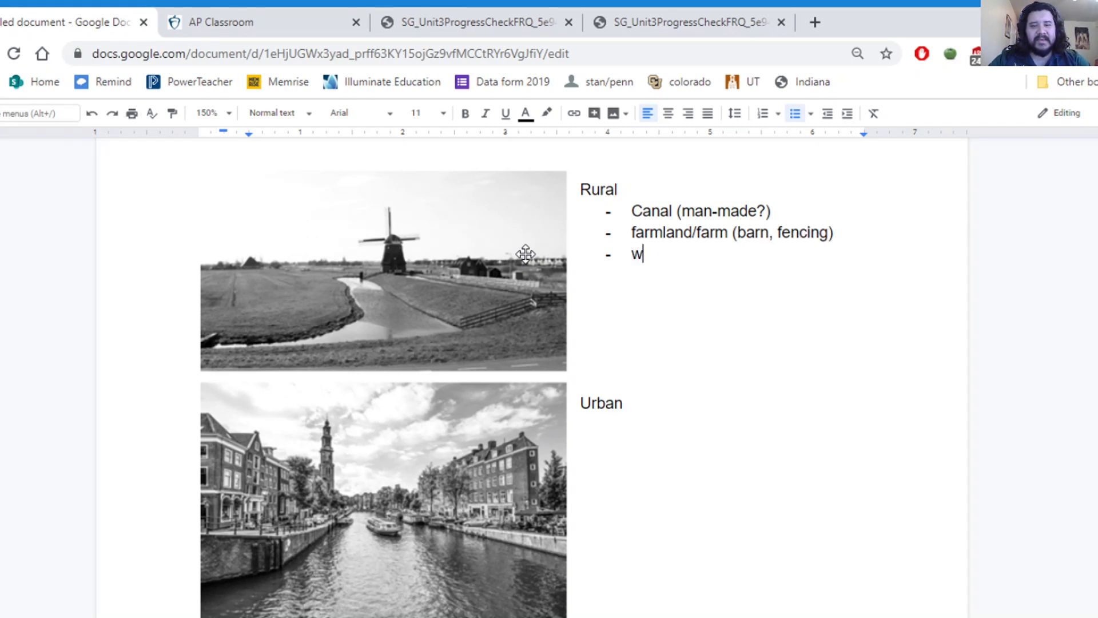
{"action": "type", "text": "indmill"}
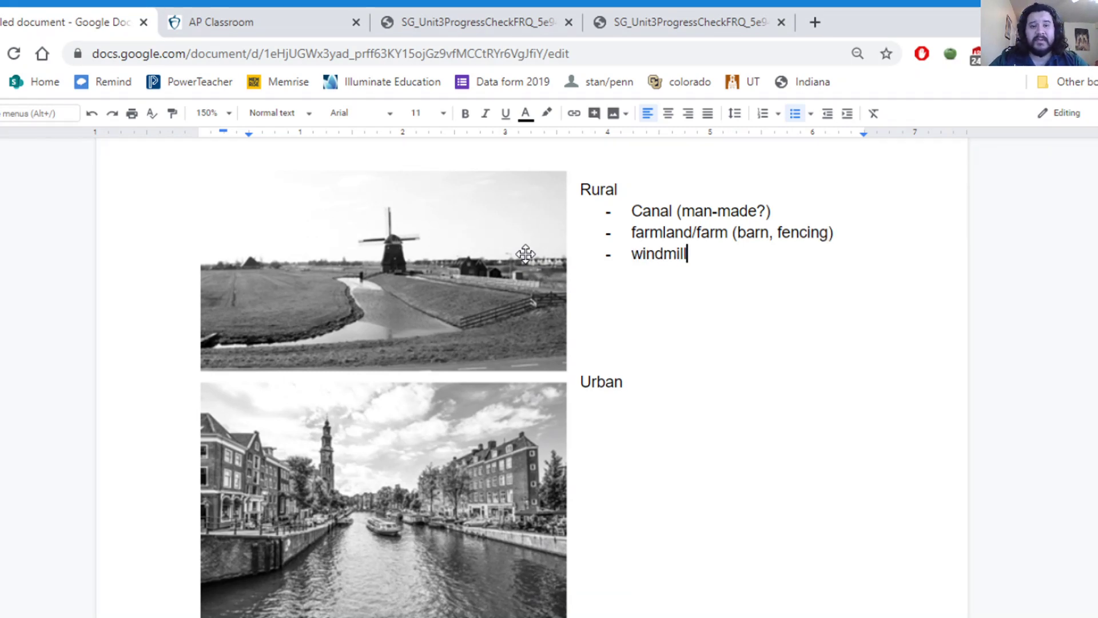
Start a dashed list under "Urban" with the item "Canal (man-made for sure)" and open a second item.
{"action": "left_click", "coordinate": [629, 388]}
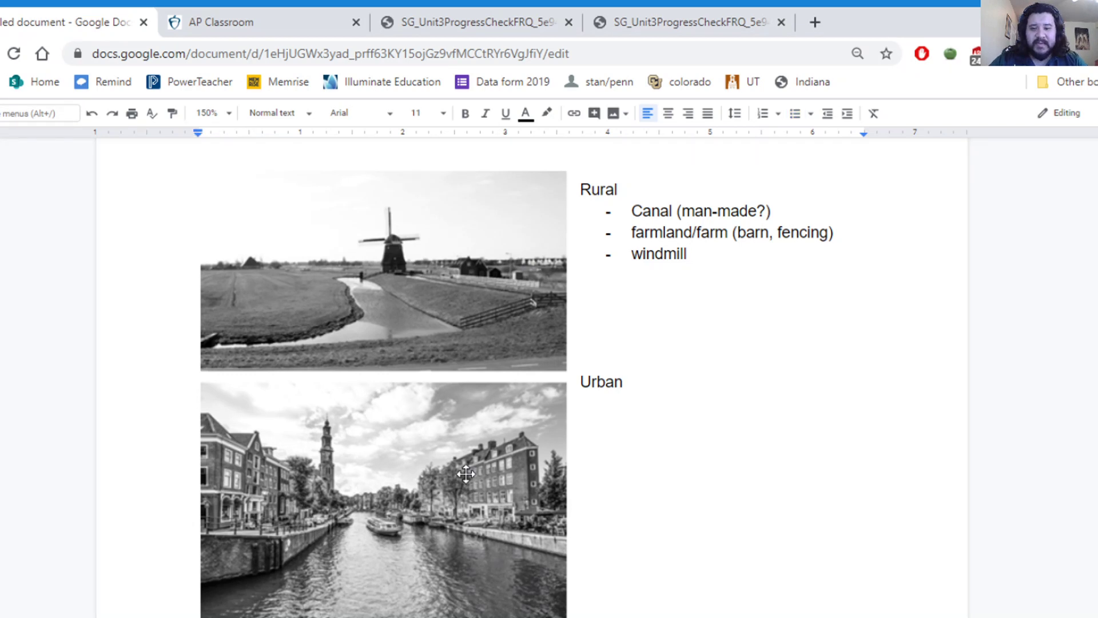
{"action": "key", "text": "Return"}
{"action": "type", "text": "-"}
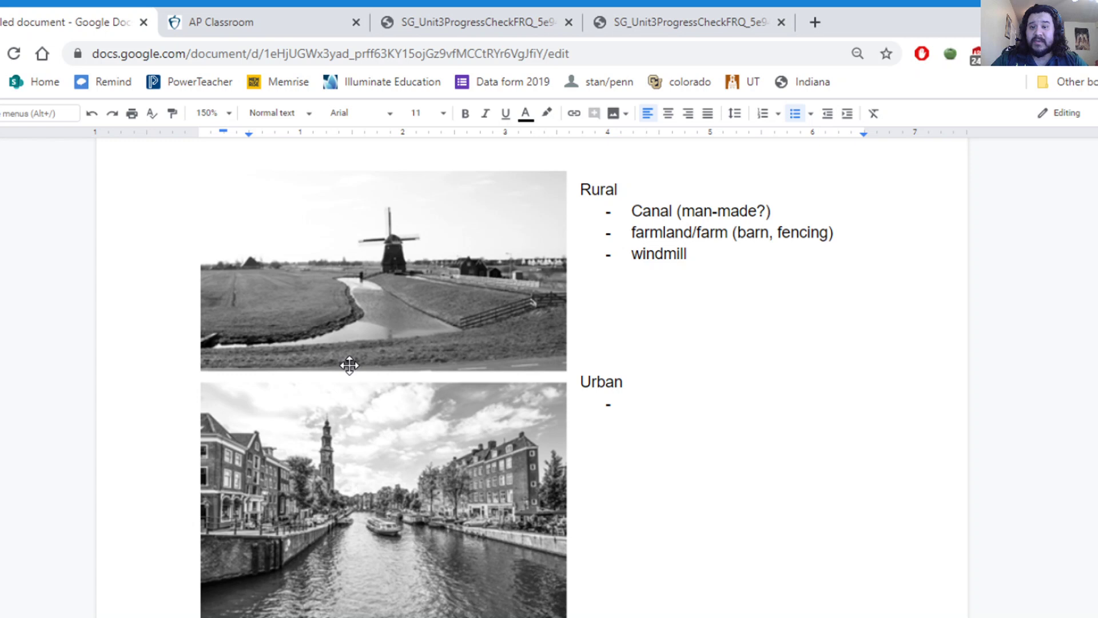
{"action": "type", "text": " Canal (man-M"}
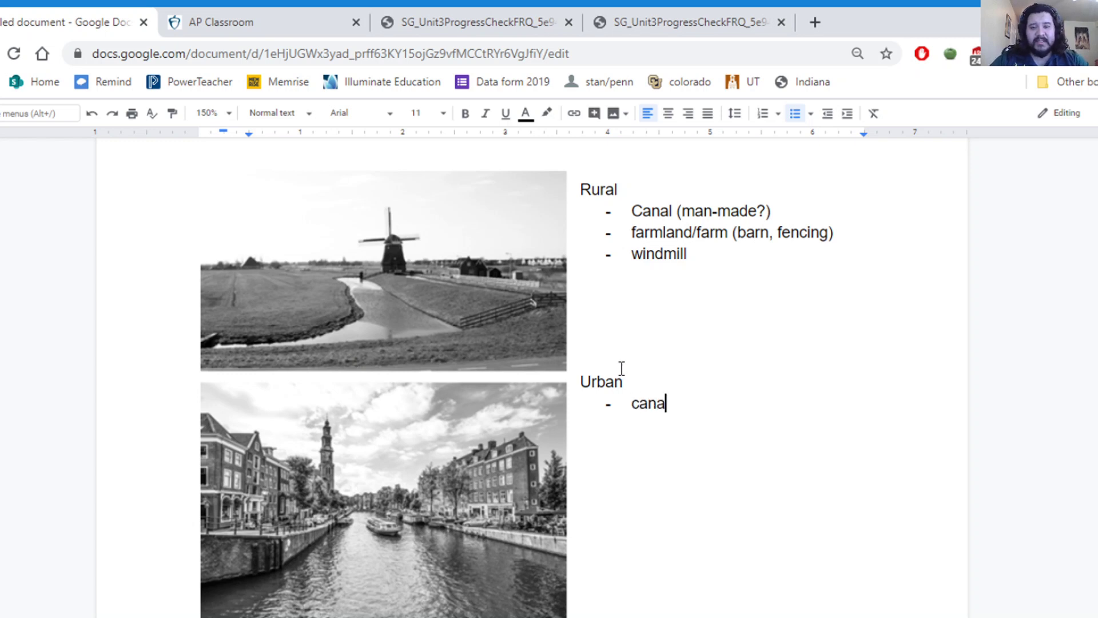
{"action": "key", "text": "BackSpace"}
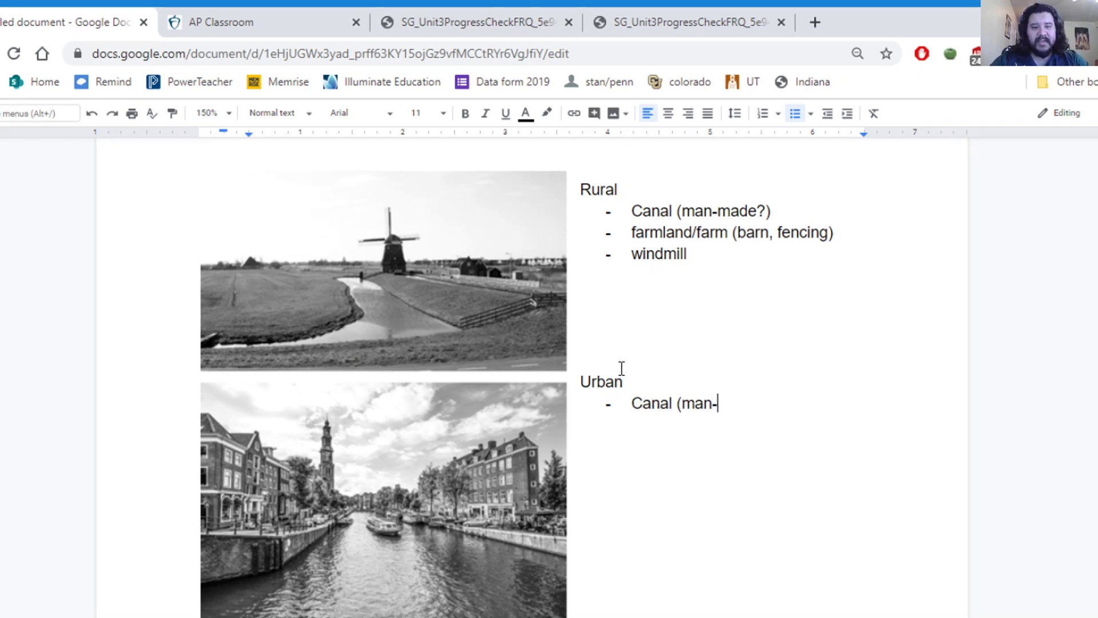
{"action": "type", "text": "made for sure)"}
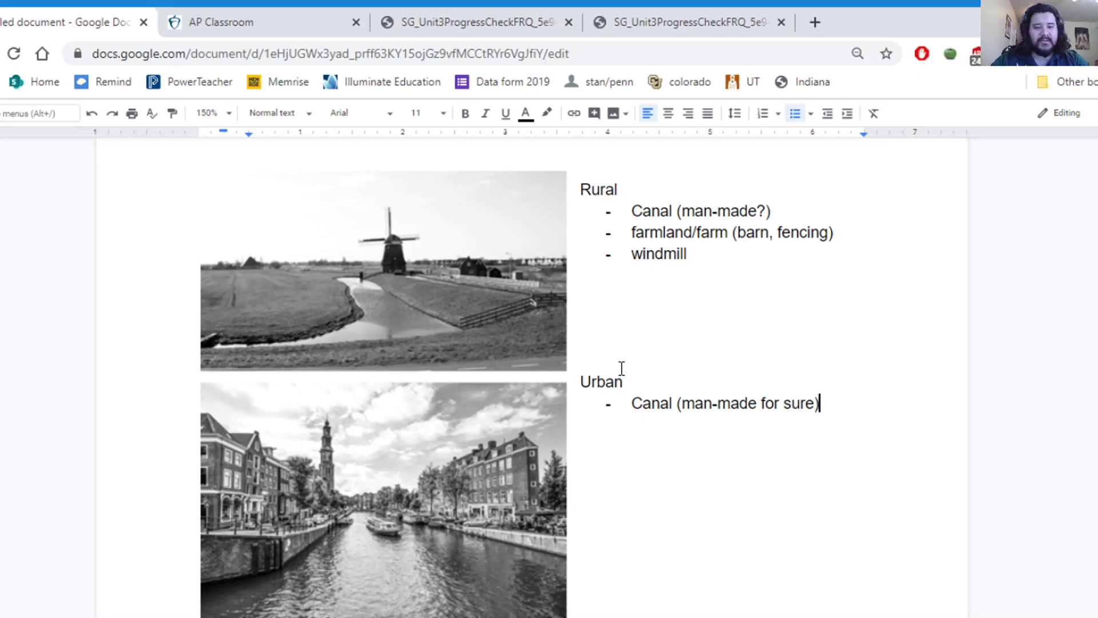
{"action": "key", "text": "Return"}
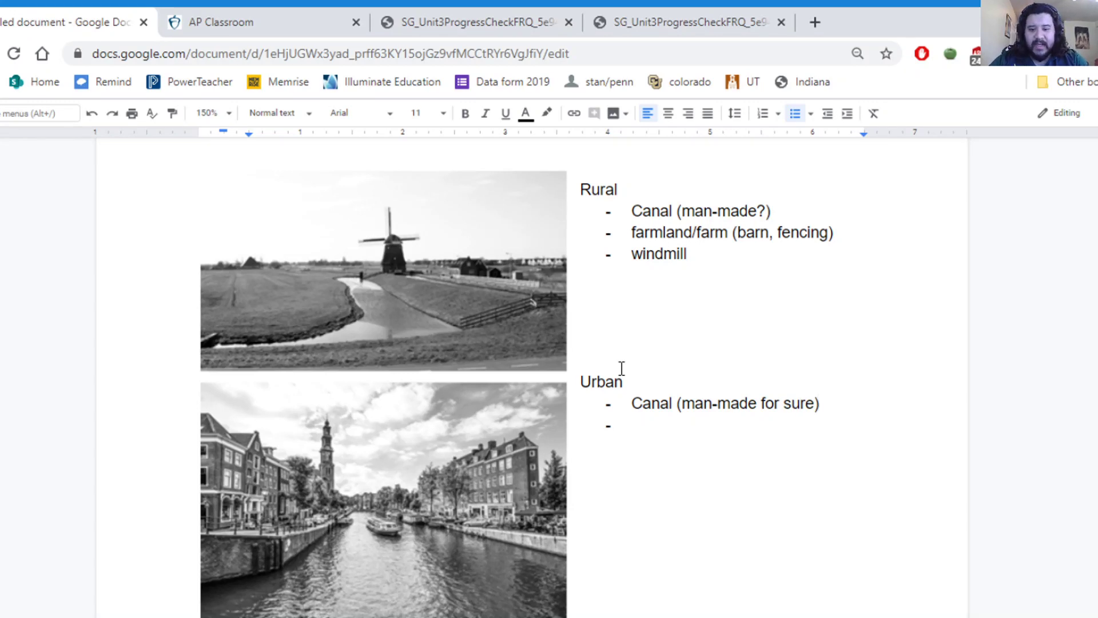
{"action": "type", "text": "motor"}
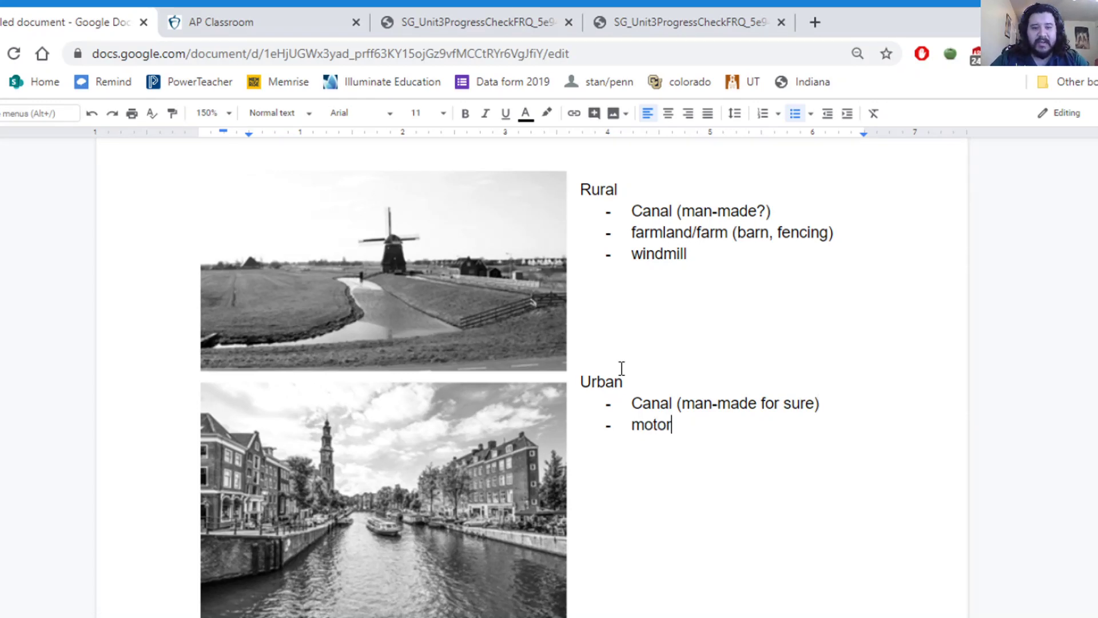
{"action": "key", "text": "BackSpace"}
{"action": "key", "text": "BackSpace"}
{"action": "key", "text": "BackSpace"}
{"action": "key", "text": "BackSpace"}
{"action": "key", "text": "BackSpace"}
{"action": "key", "text": "BackSpace"}
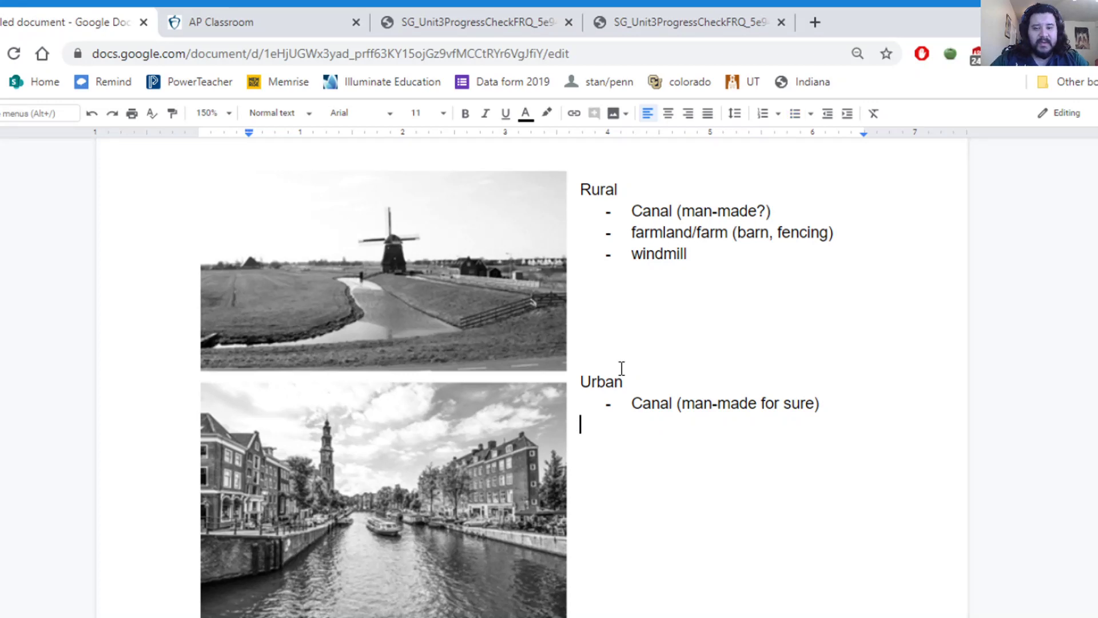
Enter "Boat" as the second dashed item under "Urban" and open a third item.
{"action": "type", "text": "- Boat"}
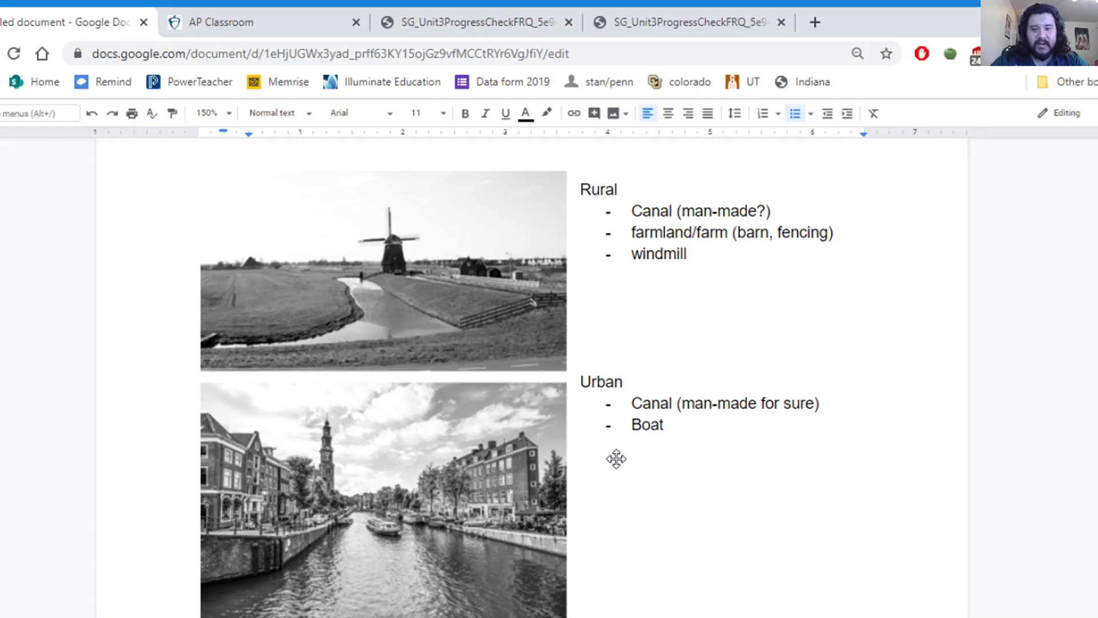
{"action": "key", "text": "Return"}
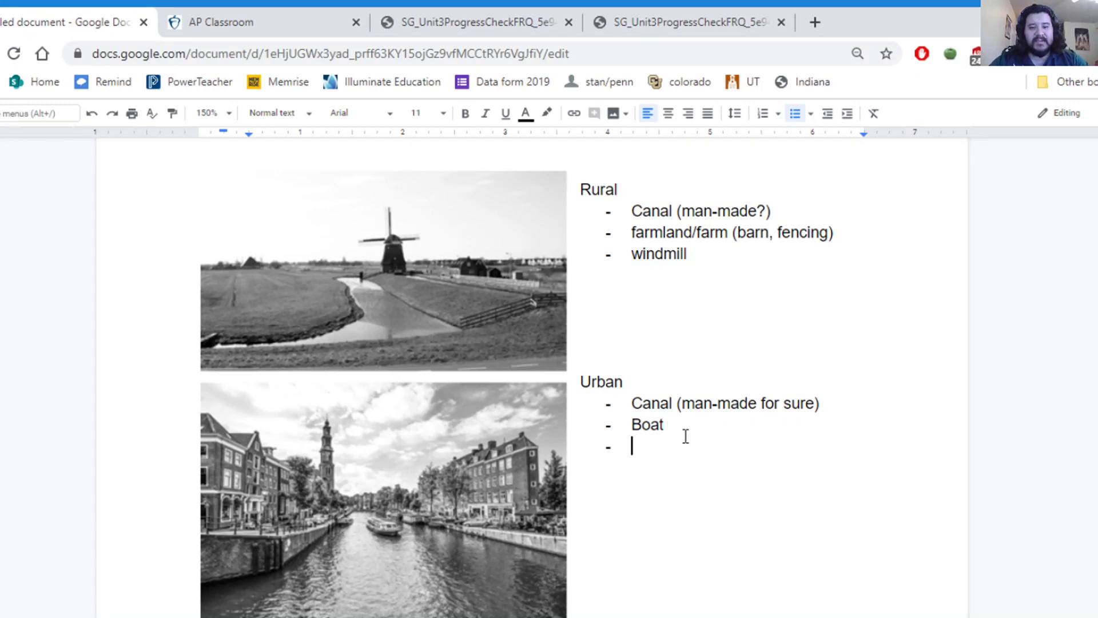
Enter "Buildings (look similar, tall; apartments?)" as the third dashed item under "Urban".
{"action": "type", "text": "buildings (lo"}
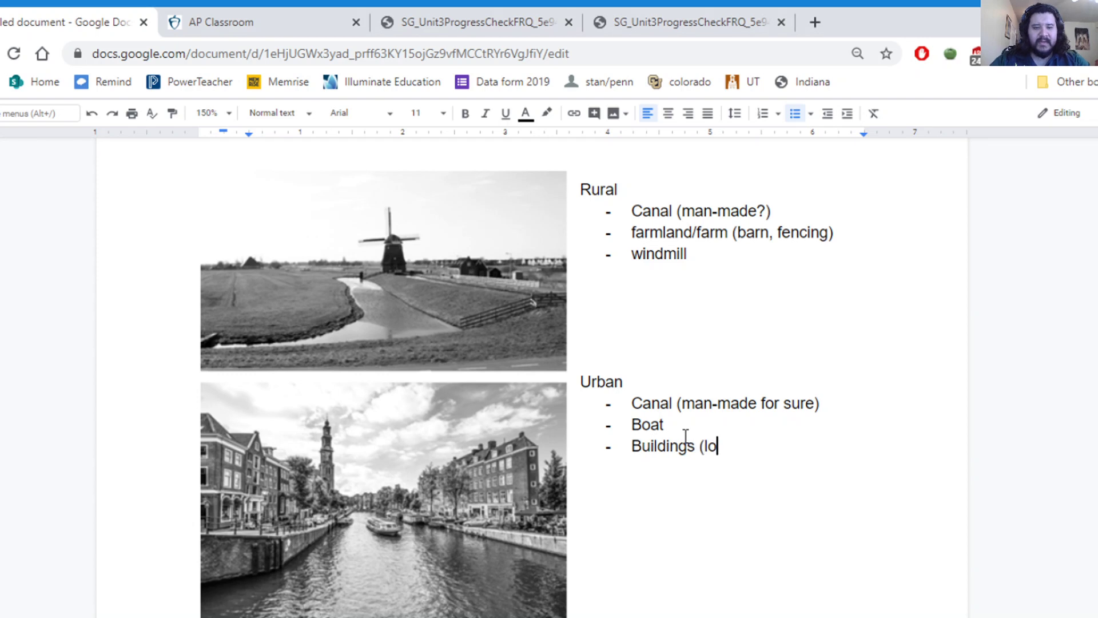
{"action": "type", "text": "ok similar, tal"}
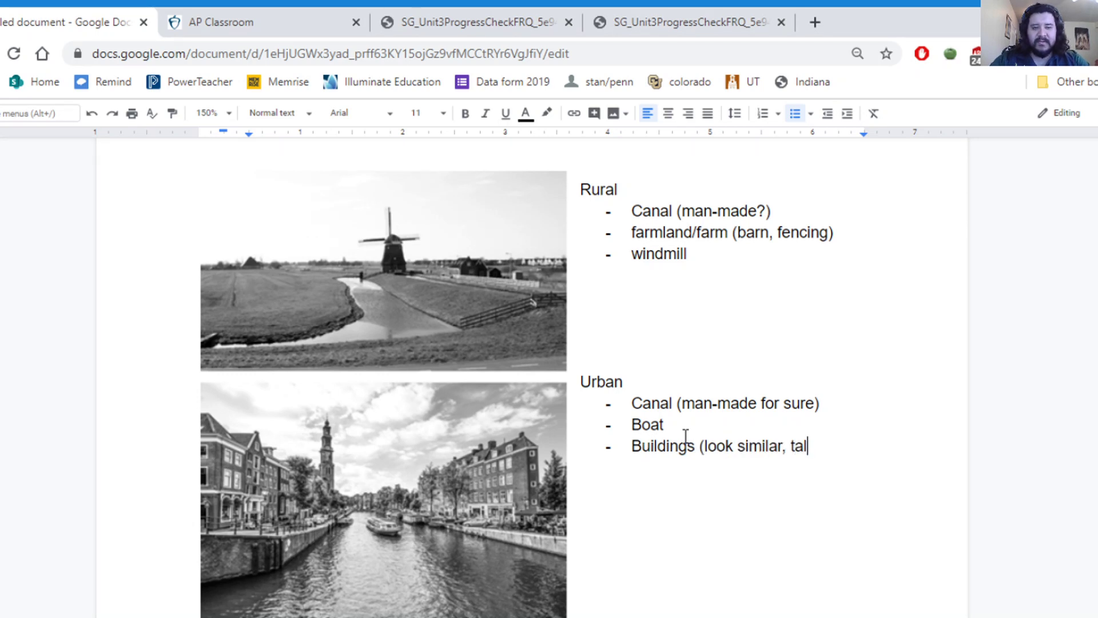
{"action": "type", "text": "l)"}
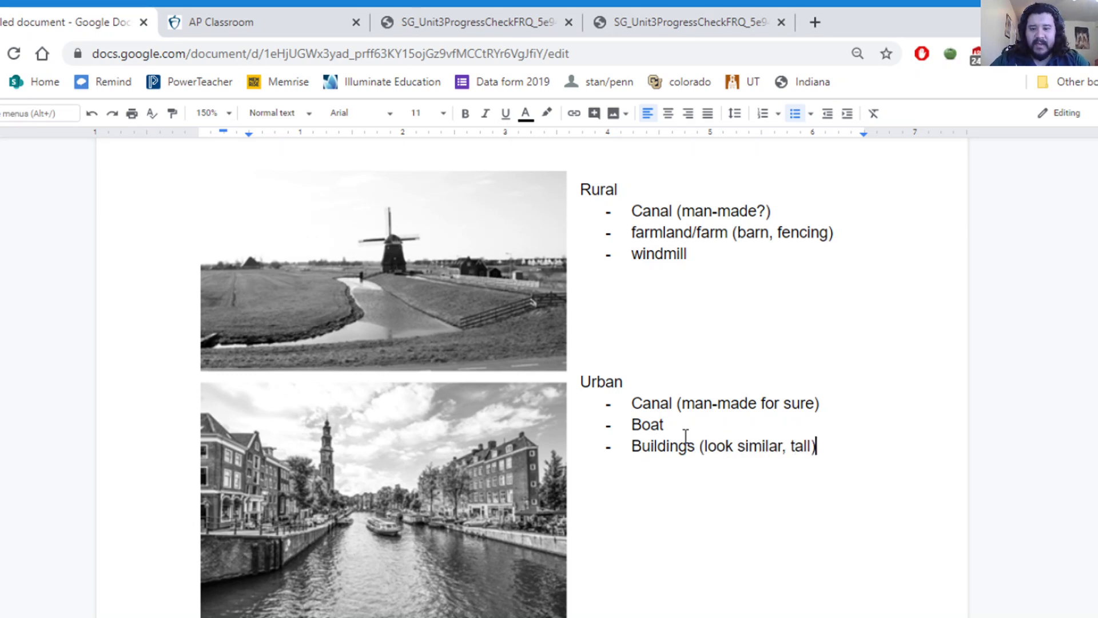
{"action": "key", "text": "BackSpace"}
{"action": "type", "text": "; apartments?"}
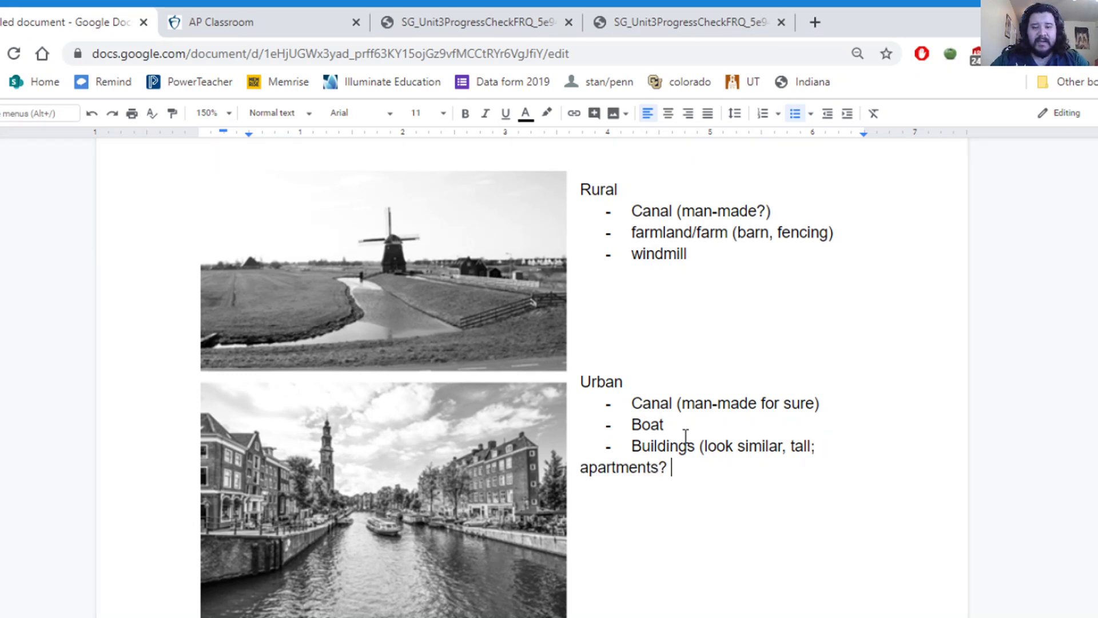
{"action": "key", "text": "BackSpace"}
{"action": "type", "text": ")"}
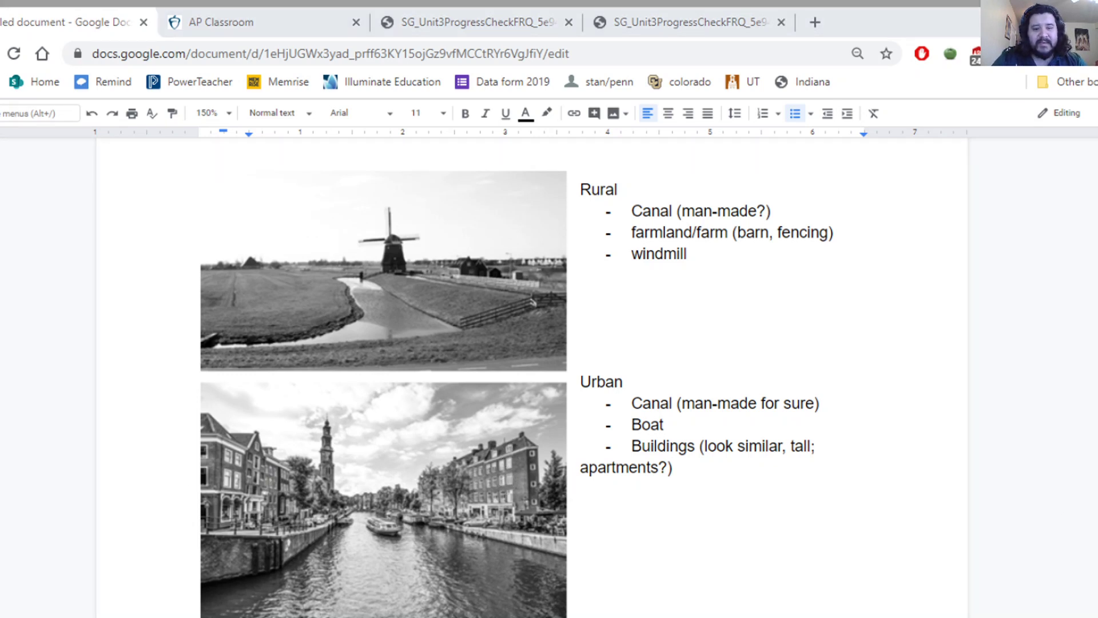
{"action": "left_click", "coordinate": [713, 465]}
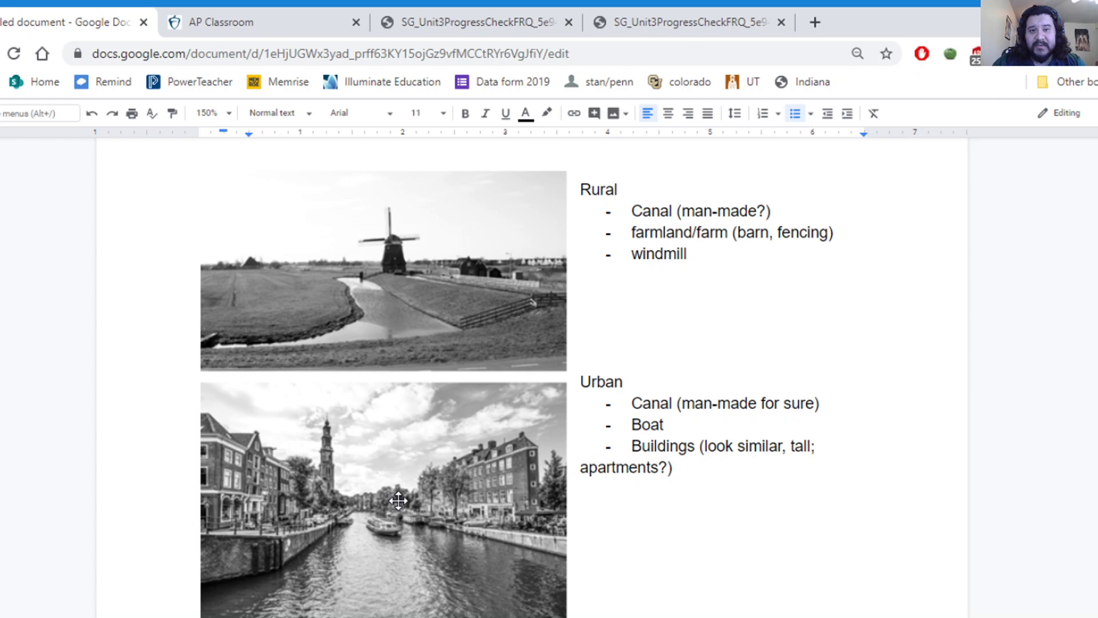
Add the note "(arable land)" after the "Rural" heading.
{"action": "left_click", "coordinate": [641, 193]}
{"action": "type", "text": "(arable land)"}
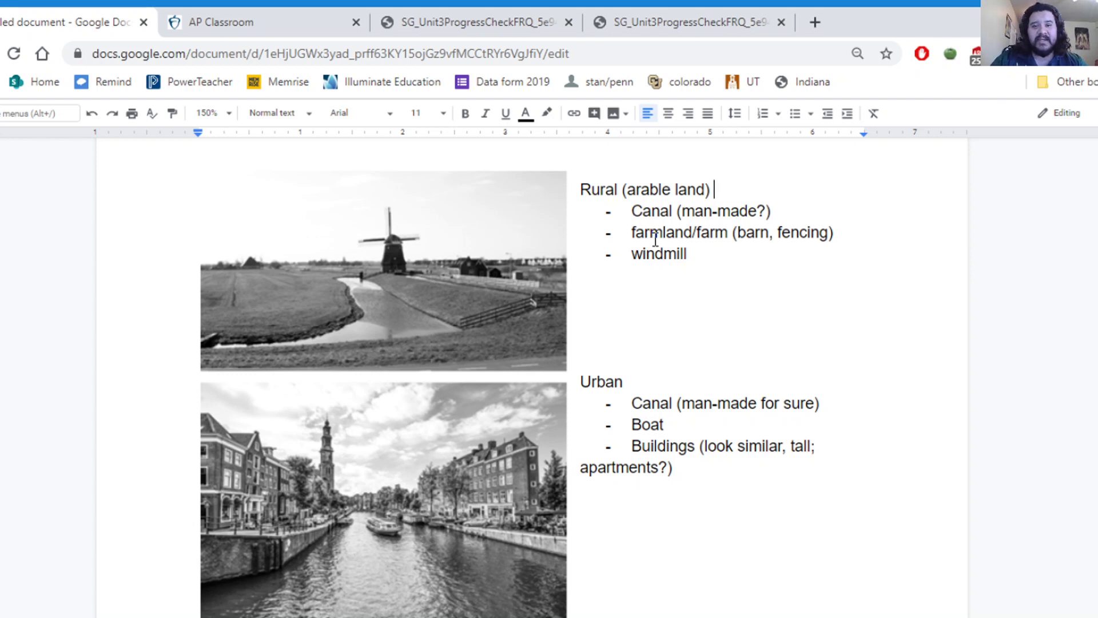
{"action": "left_click", "coordinate": [644, 232]}
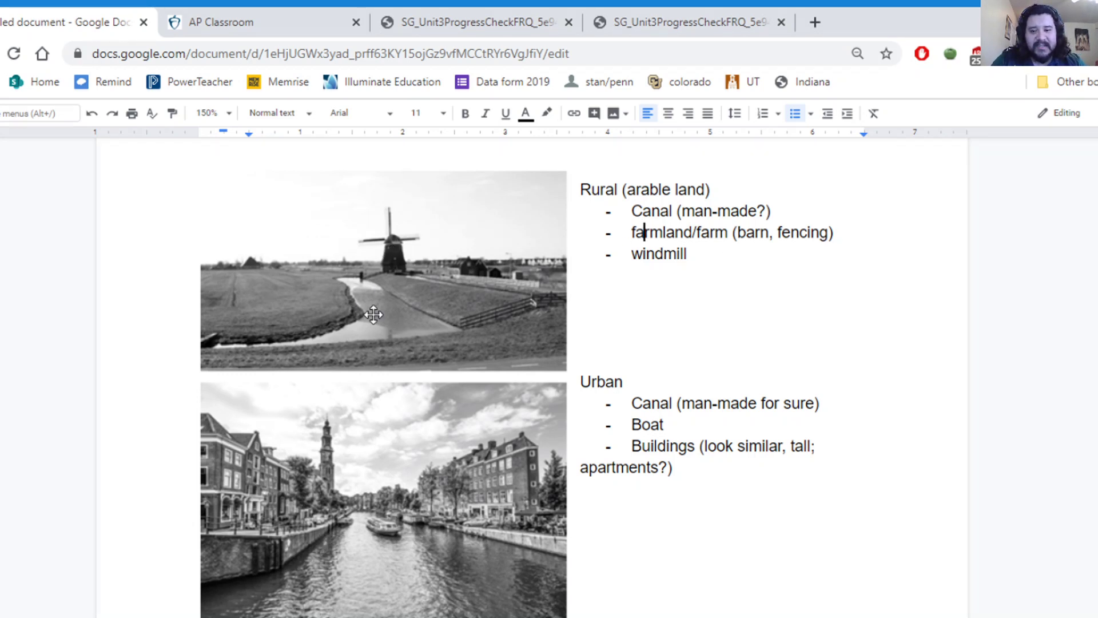
Extend the Urban "Boat" item with "(tech; product of canals/water transportation)".
{"action": "left_click", "coordinate": [704, 430]}
{"action": "type", "text": "(tech"}
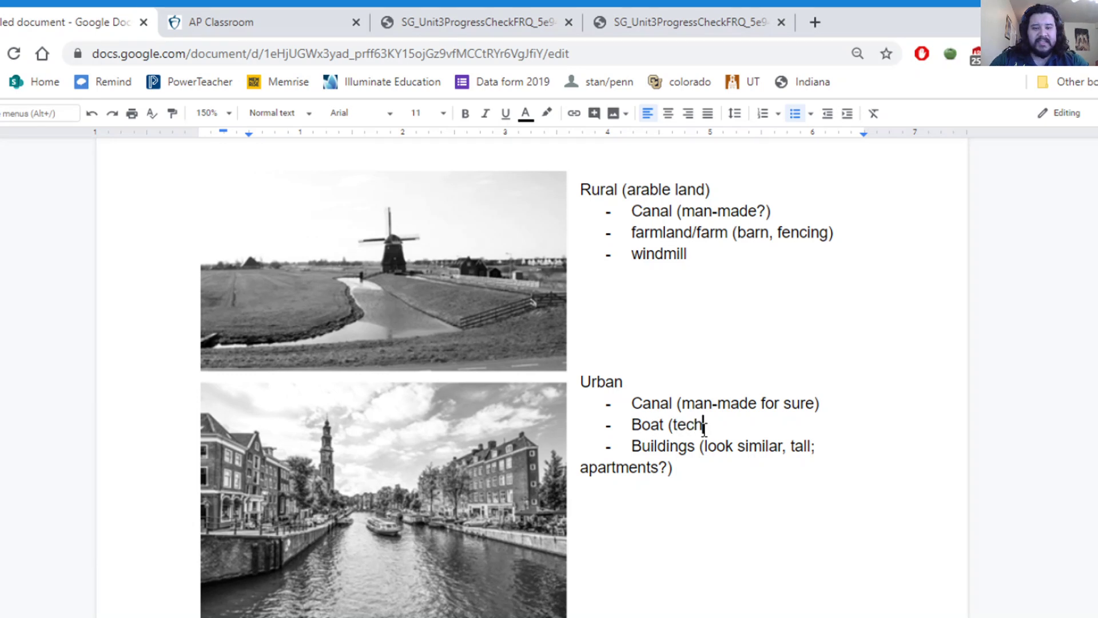
{"action": "type", "text": " produ"}
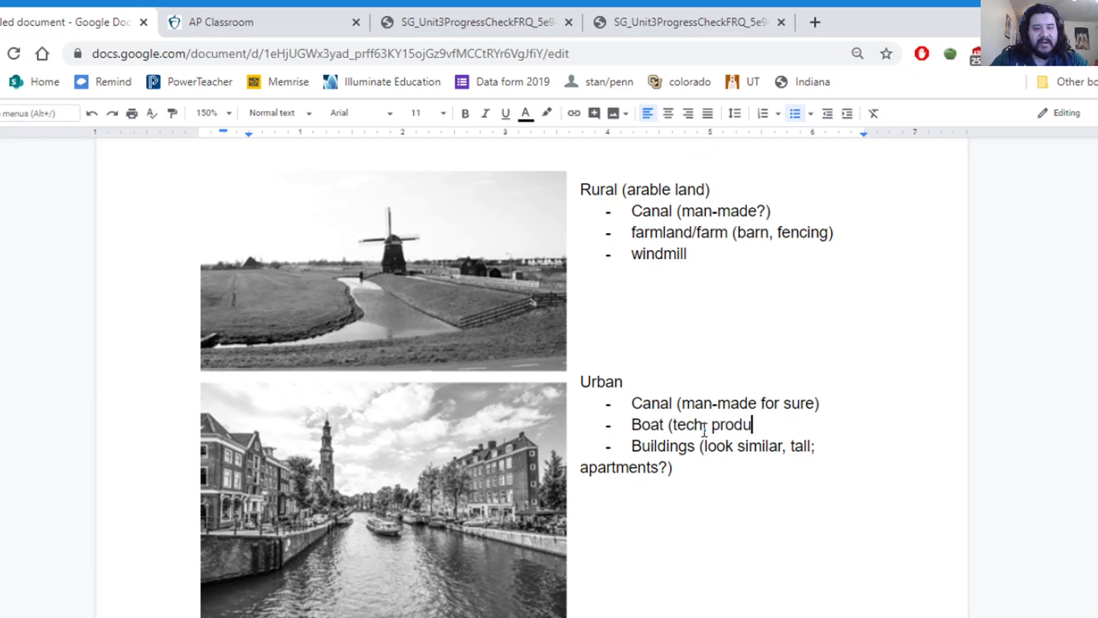
{"action": "type", "text": "ct of canals/"}
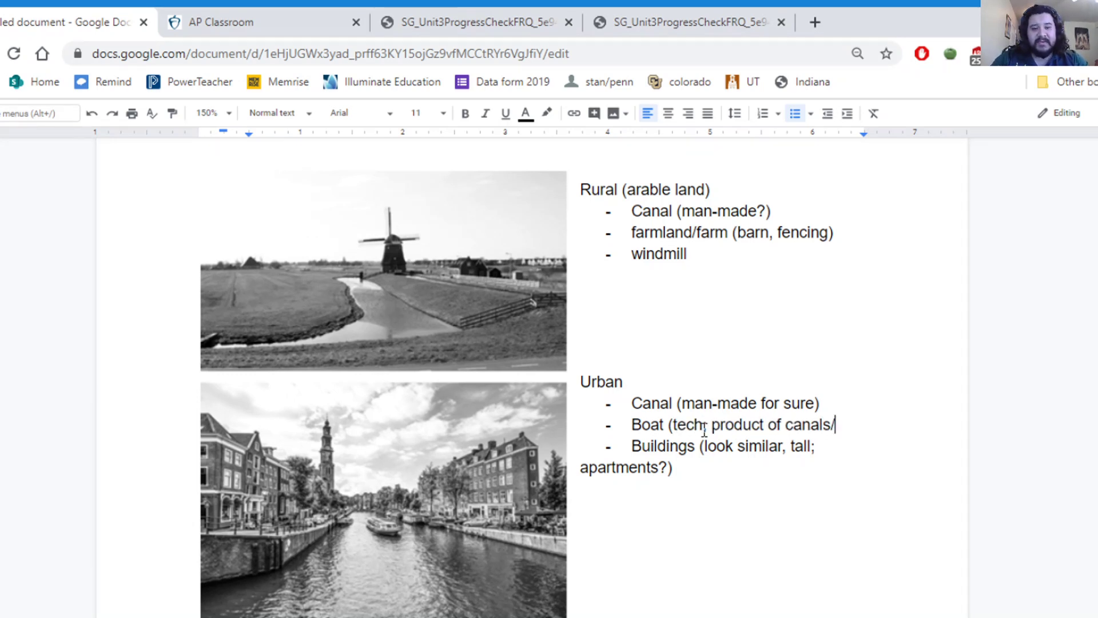
{"action": "type", "text": "water transporta"}
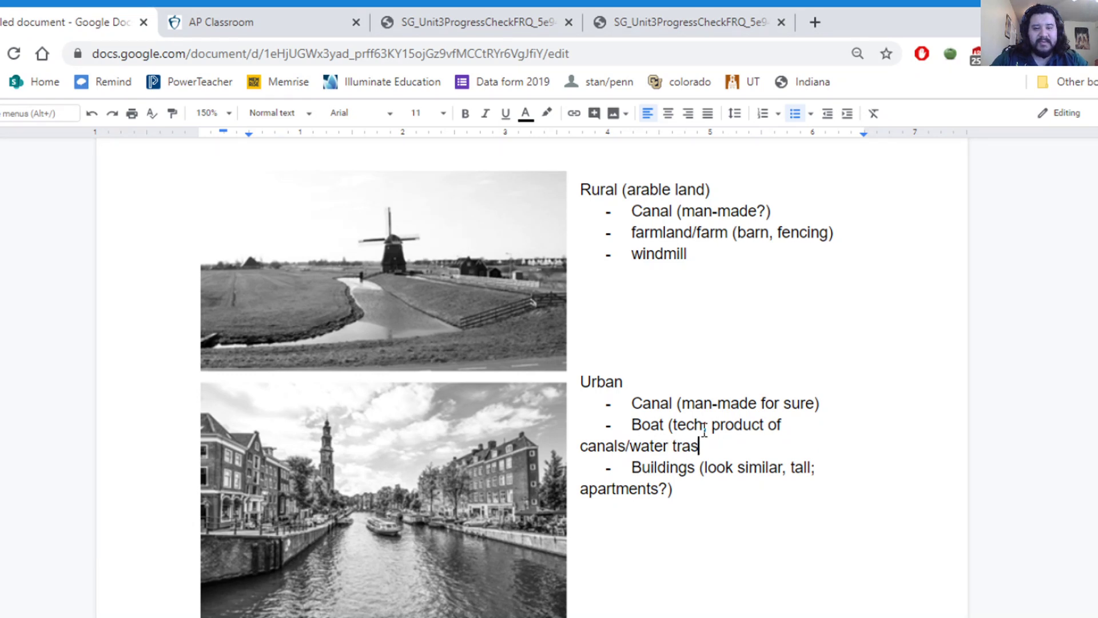
{"action": "type", "text": "tion"}
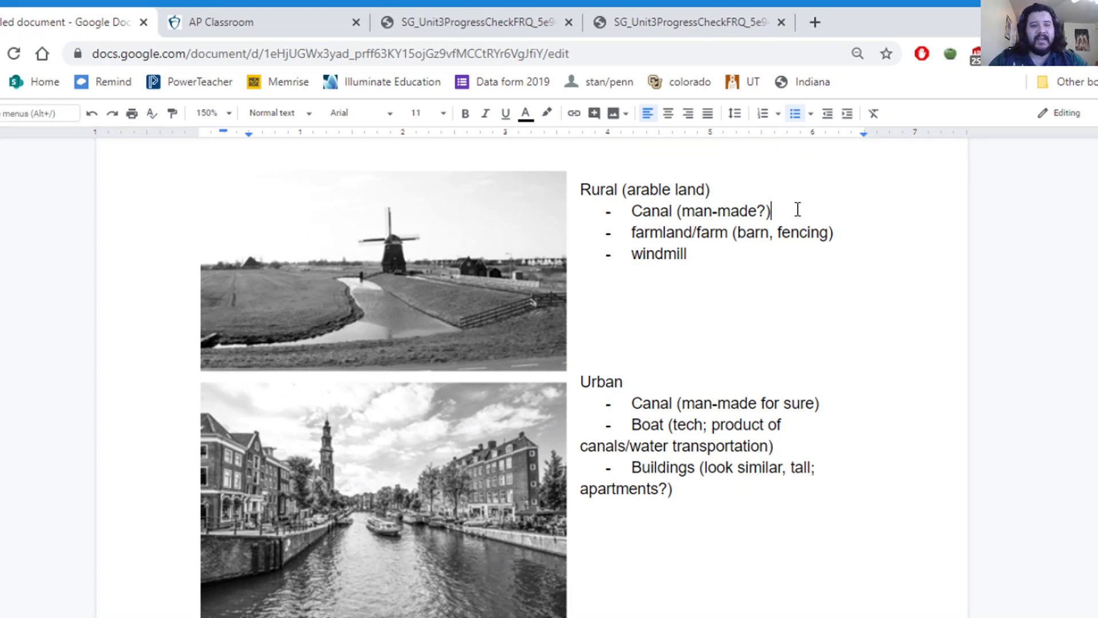
Extend the Rural list by adding "; irrigation?" to the canal item and "(windy area; used for power)" to the windmill item.
{"action": "type", "text": "gation?"}
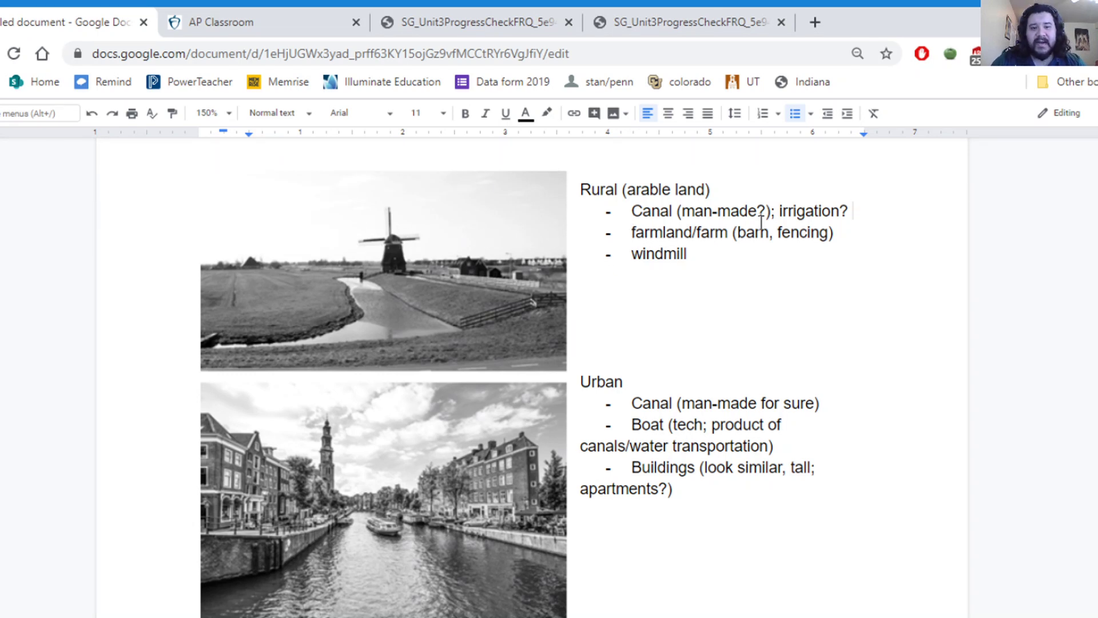
{"action": "left_click", "coordinate": [706, 257]}
{"action": "type", "text": "(windy"}
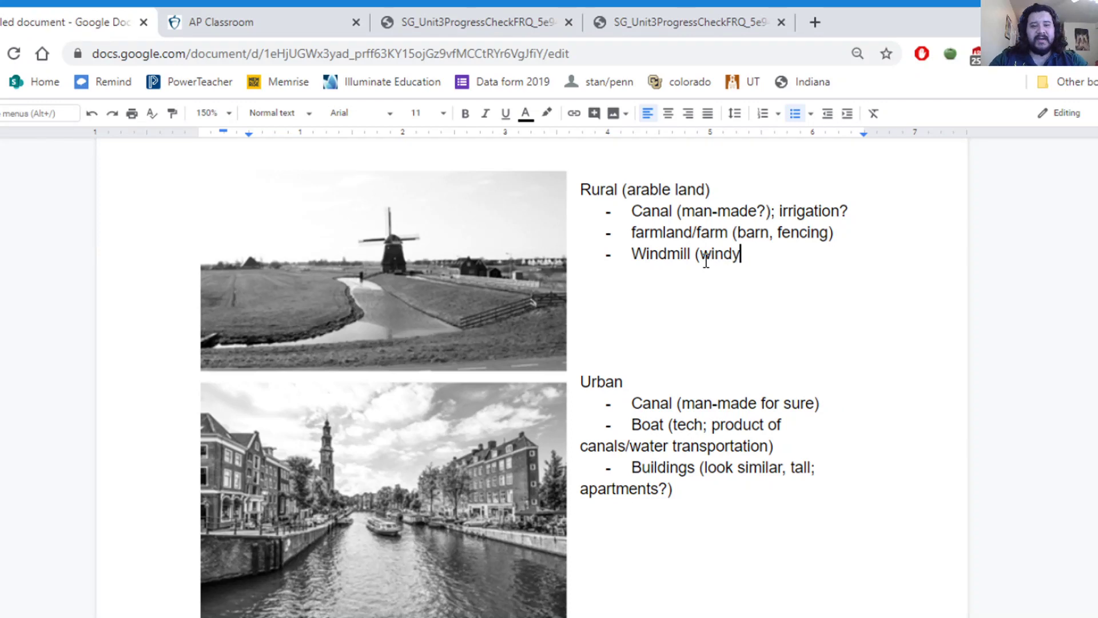
{"action": "type", "text": " area; used for power"}
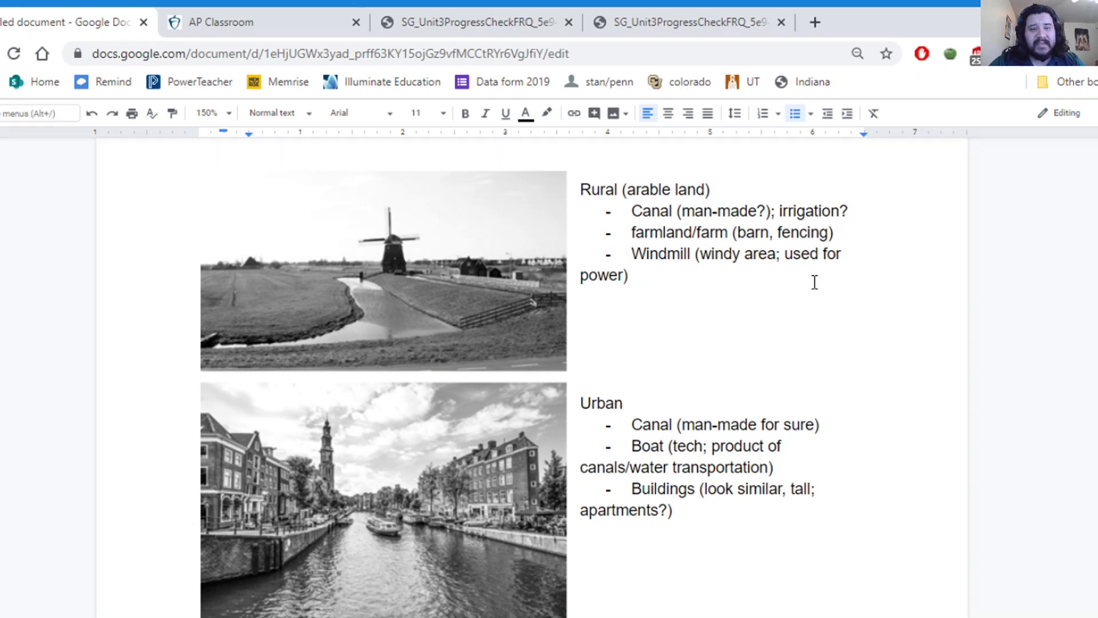
Open an empty dashed sub-item, indented one level, below the Rural windmill item.
{"action": "key", "text": "Return"}
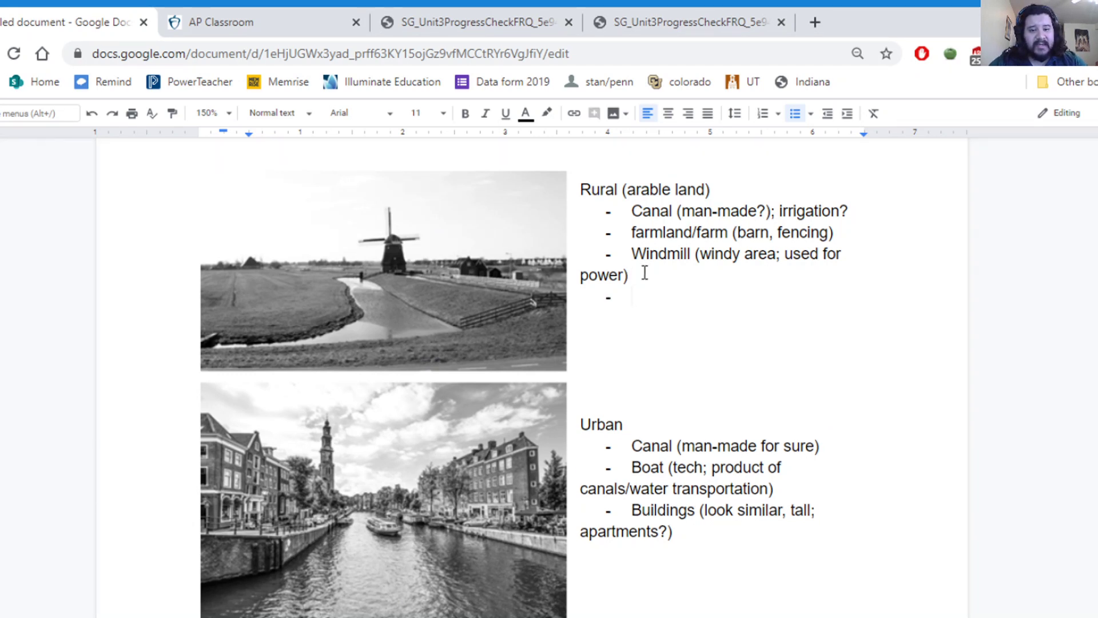
{"action": "key", "text": "Tab"}
{"action": "key", "text": "Tab"}
{"action": "key", "text": "BackSpace"}
{"action": "key", "text": "BackSpace"}
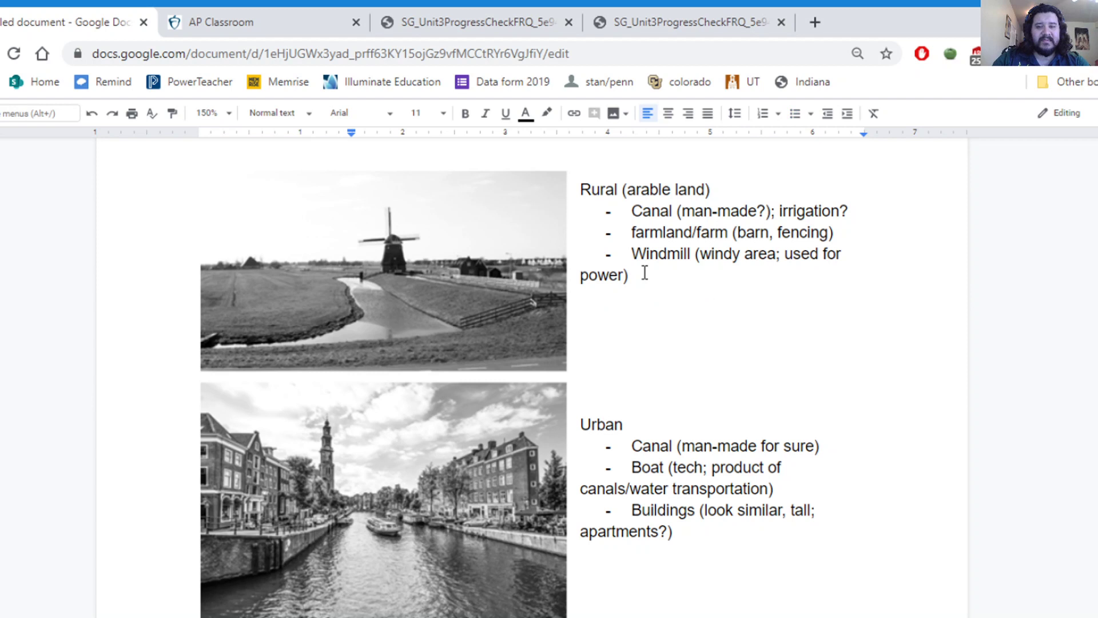
{"action": "key", "text": "ctrl+z"}
{"action": "key", "text": "Tab"}
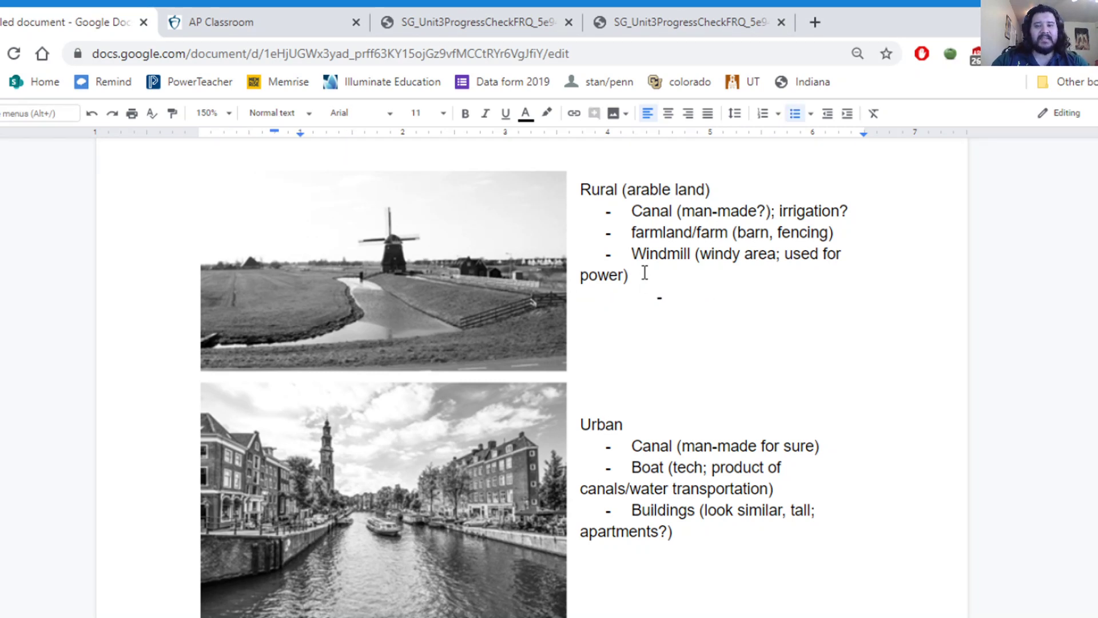
Write "The arable land available made this area good for farming/productive for farming." in the indented Rural sub-item.
{"action": "type", "text": "The ar"}
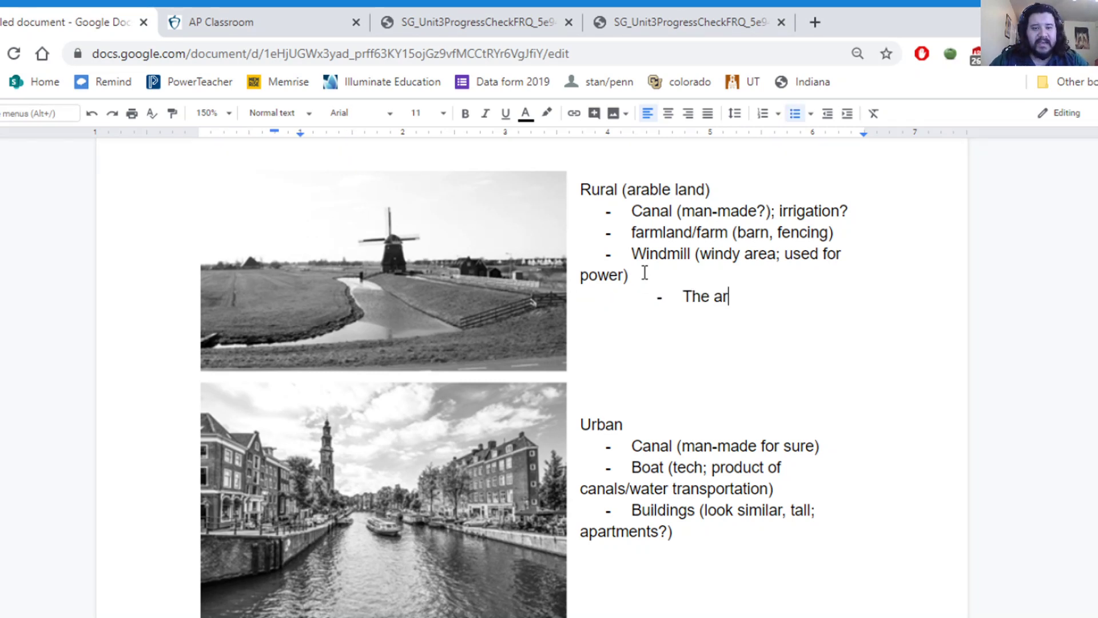
{"action": "type", "text": "able land avialabl"}
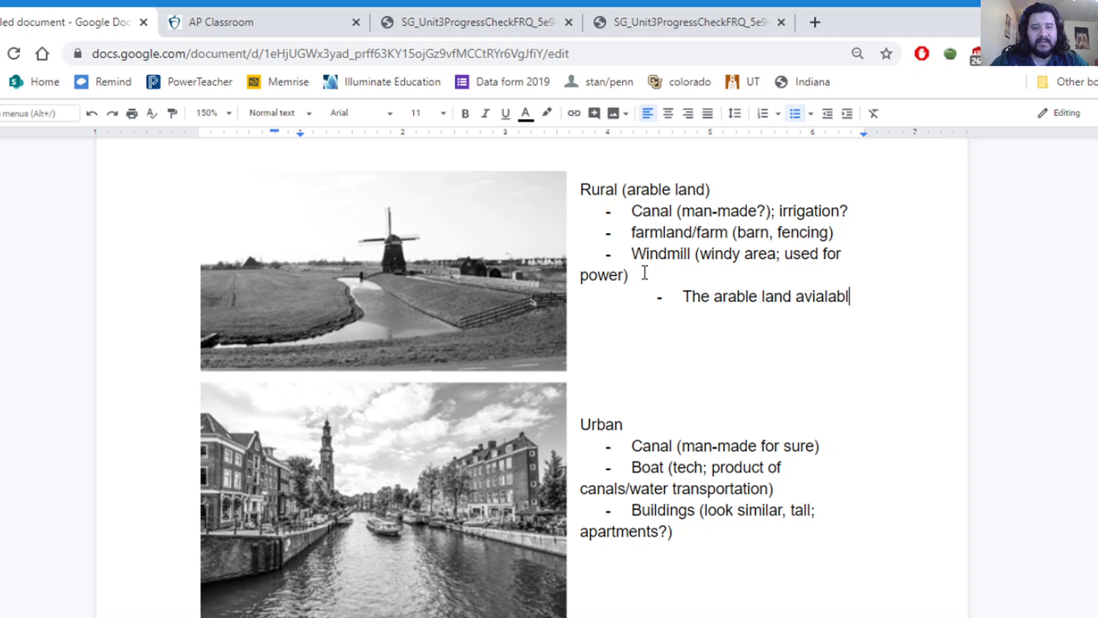
{"action": "key", "text": "BackSpace"}
{"action": "key", "text": "BackSpace"}
{"action": "key", "text": "BackSpace"}
{"action": "key", "text": "BackSpace"}
{"action": "key", "text": "BackSpace"}
{"action": "key", "text": "BackSpace"}
{"action": "type", "text": "ailable"}
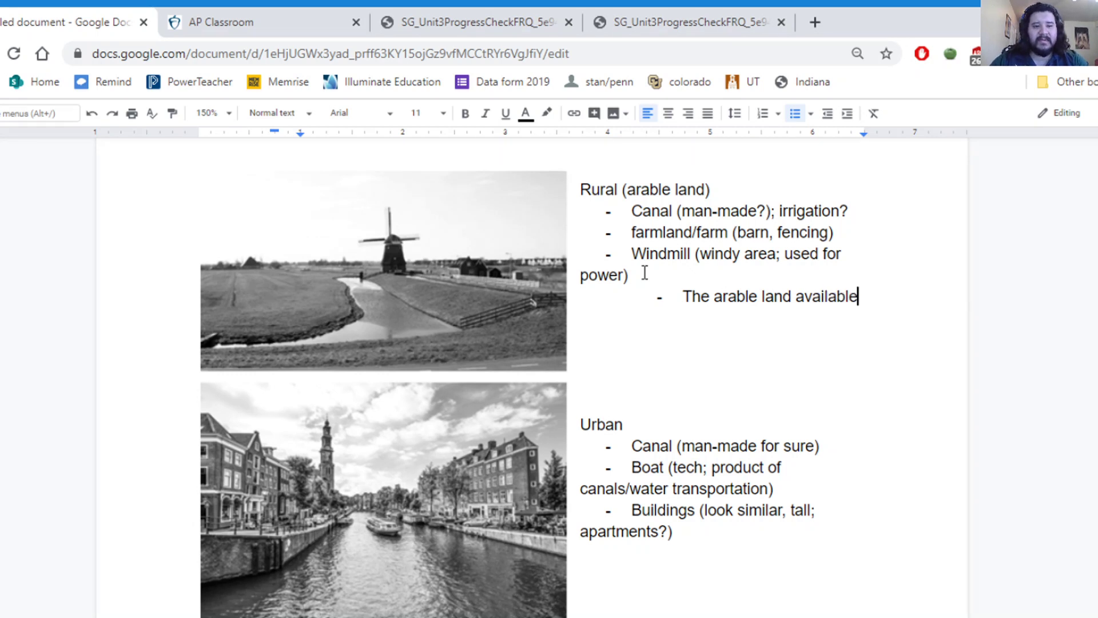
{"action": "type", "text": " made this area "}
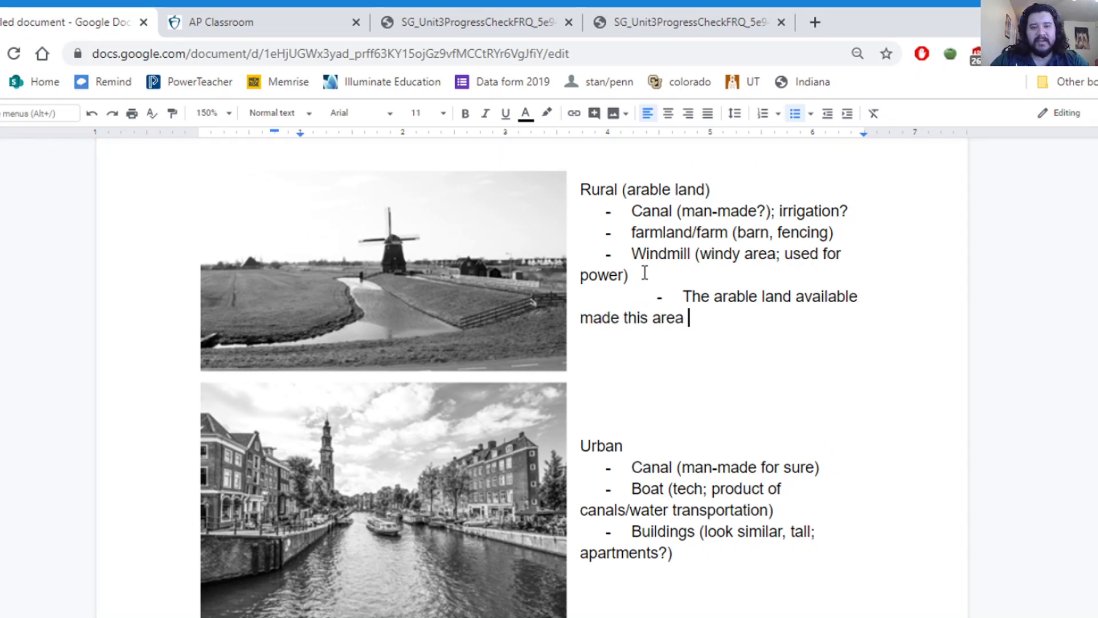
{"action": "type", "text": "good for fa"}
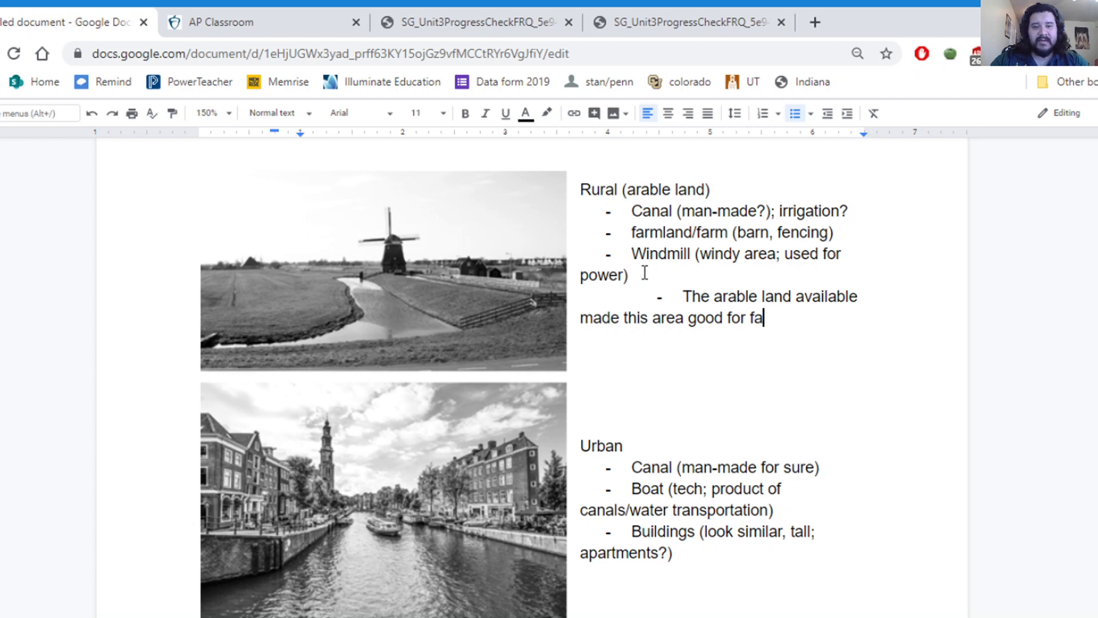
{"action": "type", "text": "rming/productie"}
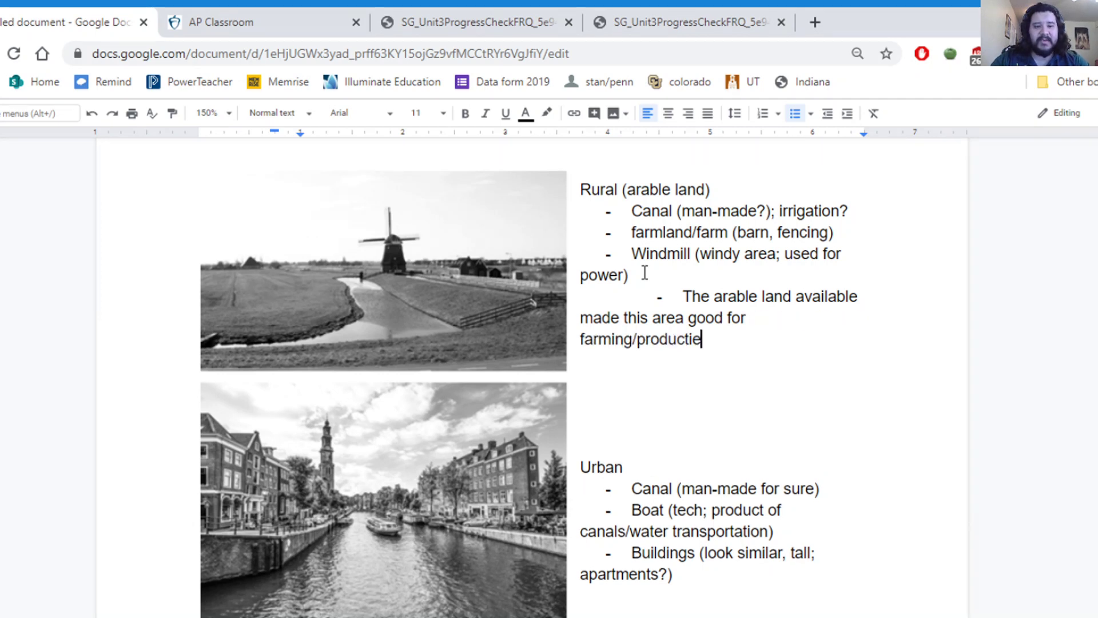
{"action": "key", "text": "BackSpace"}
{"action": "type", "text": "ve for farming. Ov"}
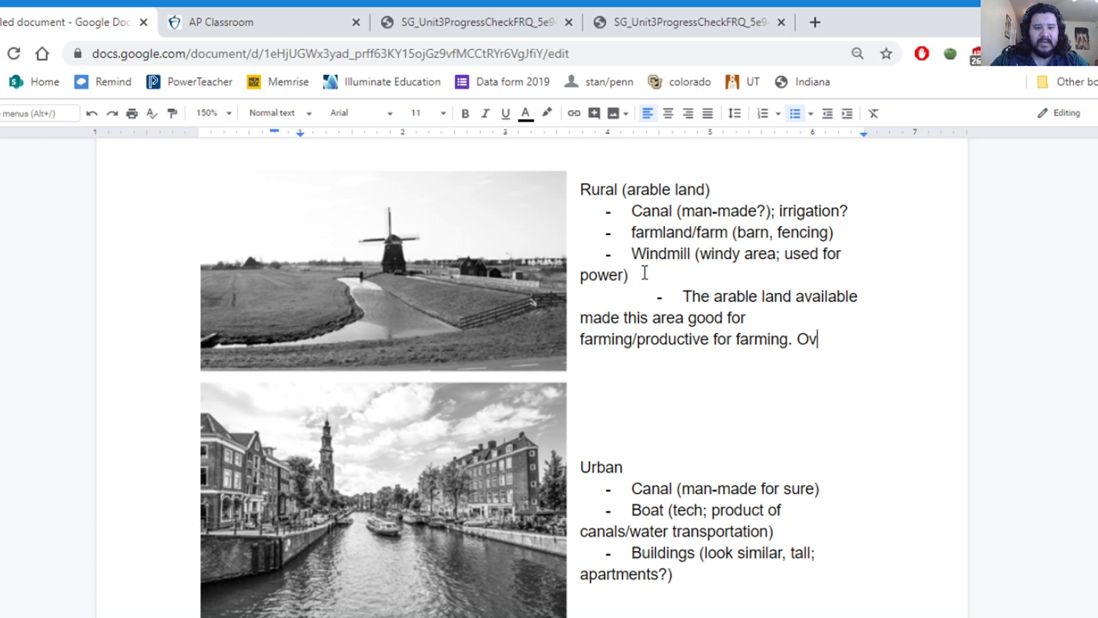
Begin a second sentence in the Rural sub-item with "Over time, the landscape changed to contain more farmland &".
{"action": "type", "text": "er time, the landsca"}
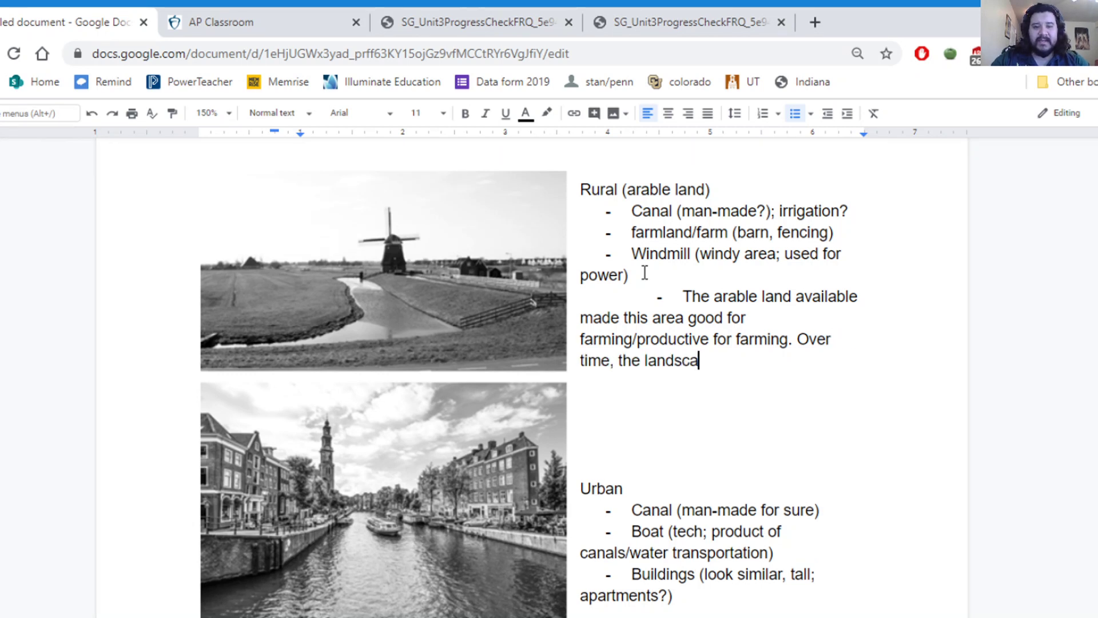
{"action": "type", "text": "pe changed to "}
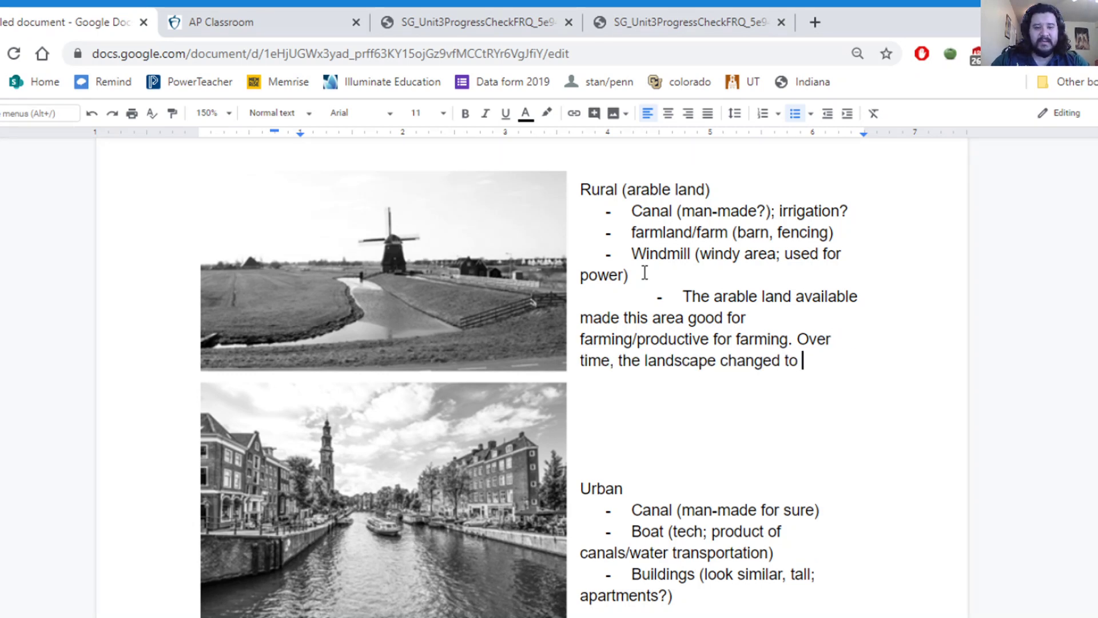
{"action": "type", "text": "contain more f"}
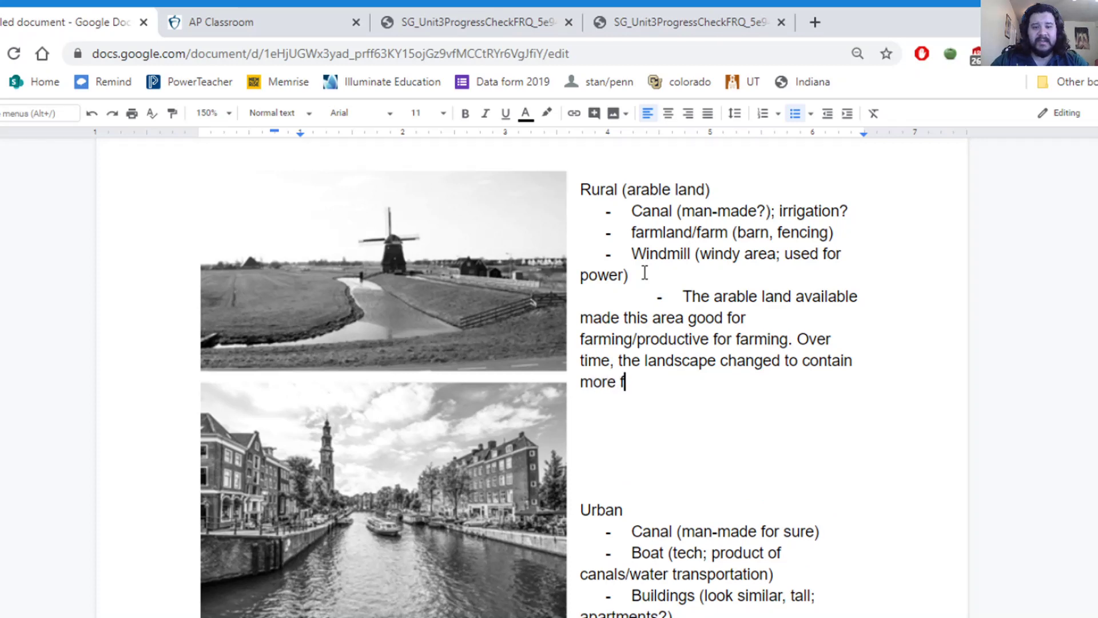
{"action": "type", "text": "armland, "}
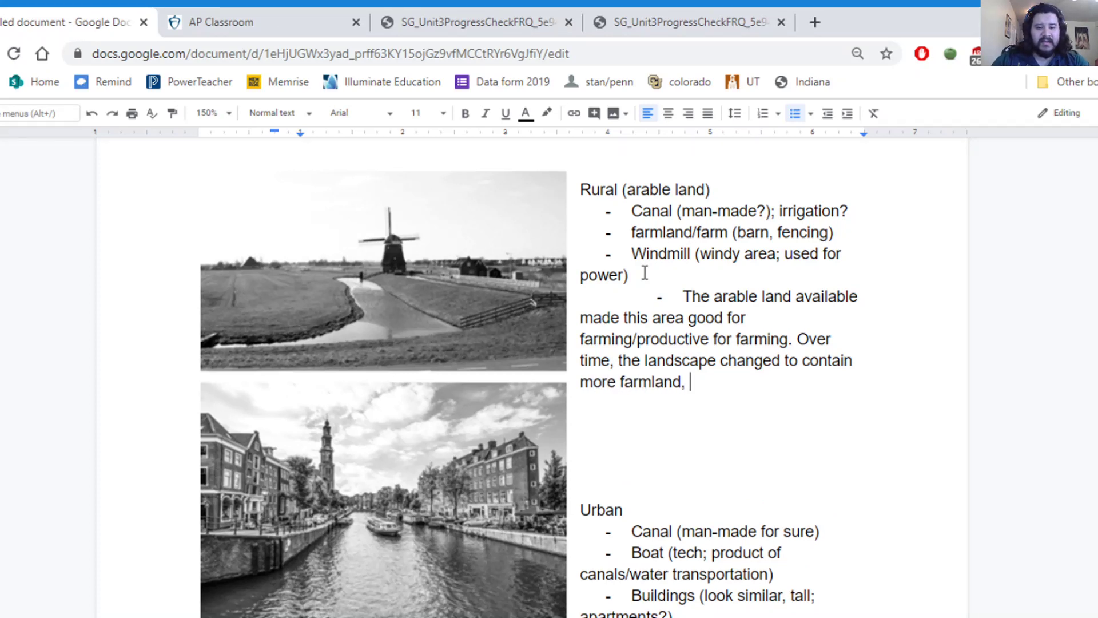
{"action": "key", "text": "BackSpace"}
{"action": "key", "text": "BackSpace"}
{"action": "type", "text": " & bui"}
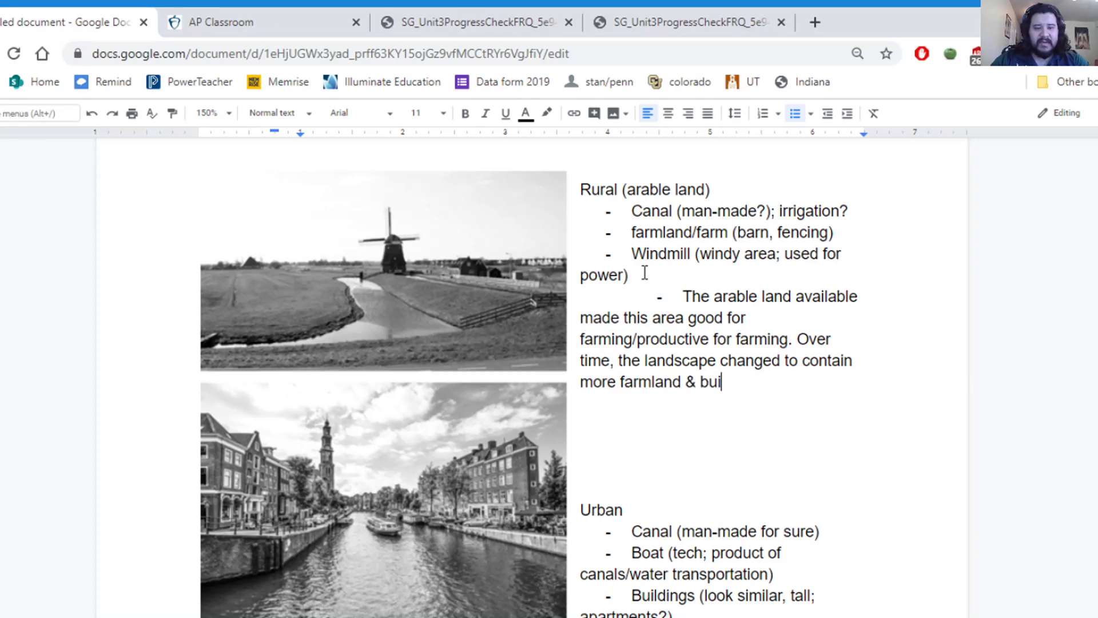
Finish the sub-item's second sentence with "buildings suited for or used in agriculture.".
{"action": "type", "text": "ldings suited or used in"}
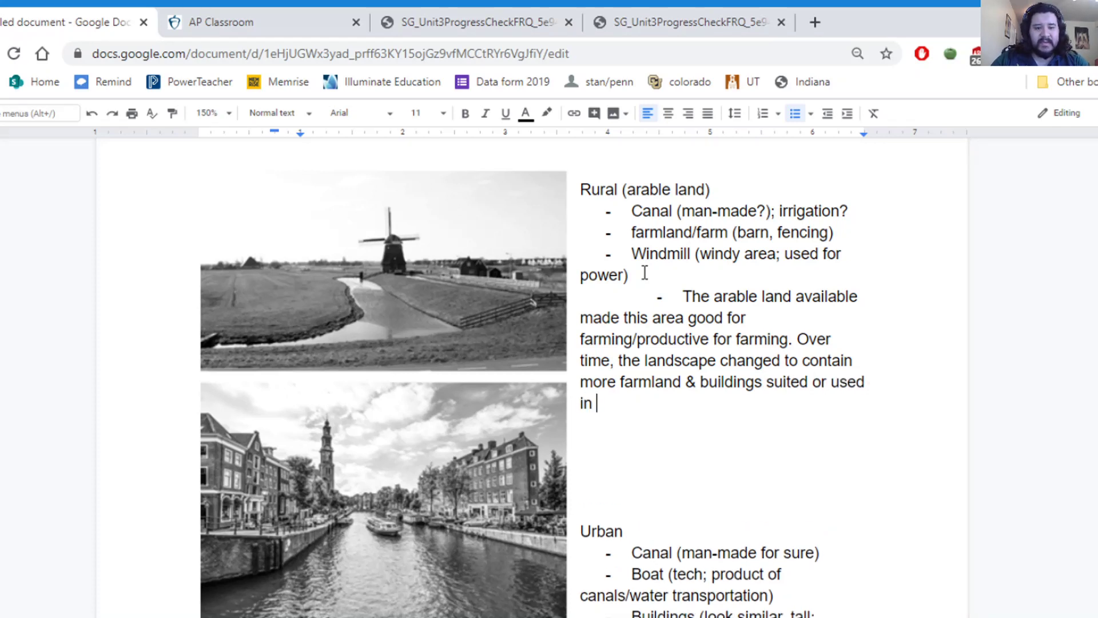
{"action": "key", "text": "BackSpace"}
{"action": "key", "text": "BackSpace"}
{"action": "key", "text": "BackSpace"}
{"action": "key", "text": "BackSpace"}
{"action": "key", "text": "BackSpace"}
{"action": "key", "text": "BackSpace"}
{"action": "key", "text": "BackSpace"}
{"action": "key", "text": "BackSpace"}
{"action": "key", "text": "BackSpace"}
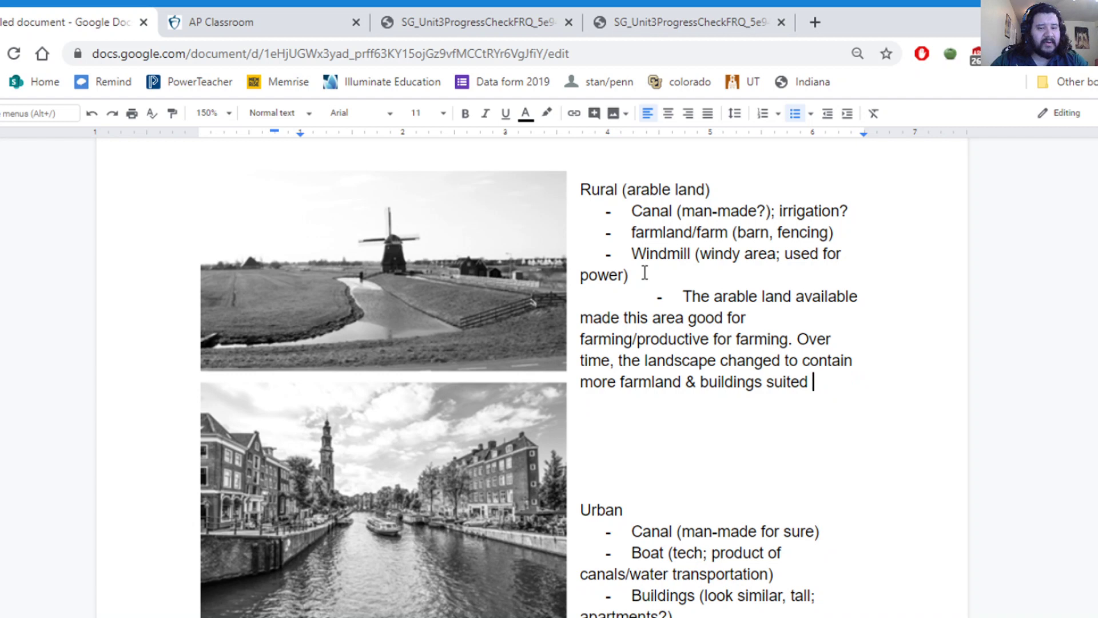
{"action": "type", "text": "for or used in agriculture."}
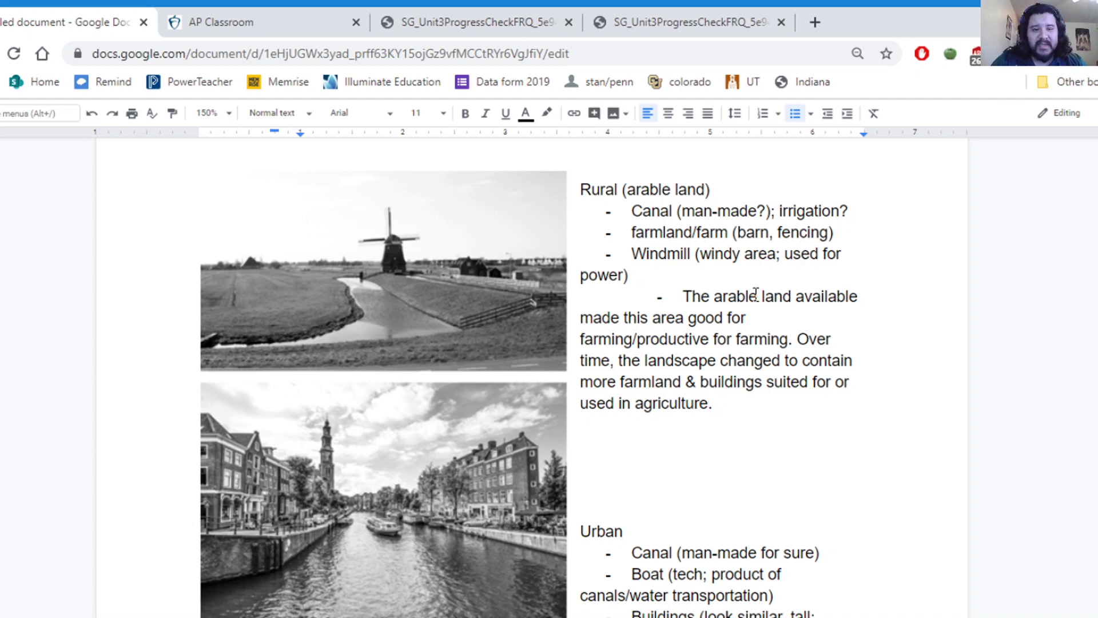
Highlight "landscape changed to contain more farmland & buildings suited for or used in agriculture." in yellow in the Rural sub-item.
{"action": "left_click_drag", "start_coordinate": [782, 296], "coordinate": [723, 296]}
{"action": "triple_click", "coordinate": [724, 296]}
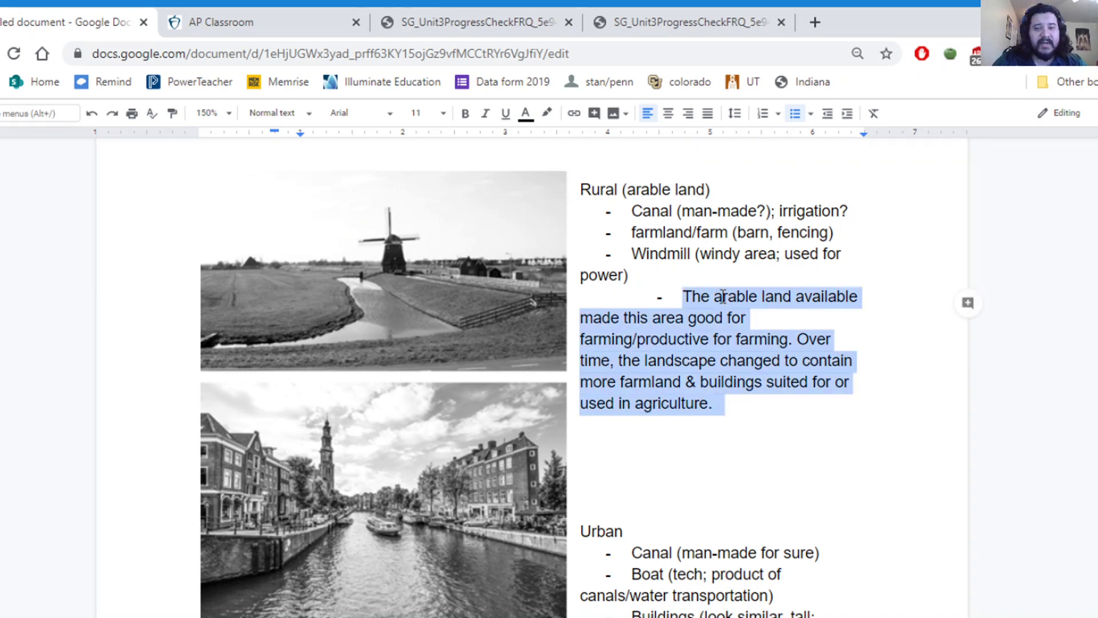
{"action": "left_click", "coordinate": [724, 296]}
{"action": "left_click_drag", "start_coordinate": [743, 404], "coordinate": [648, 363]}
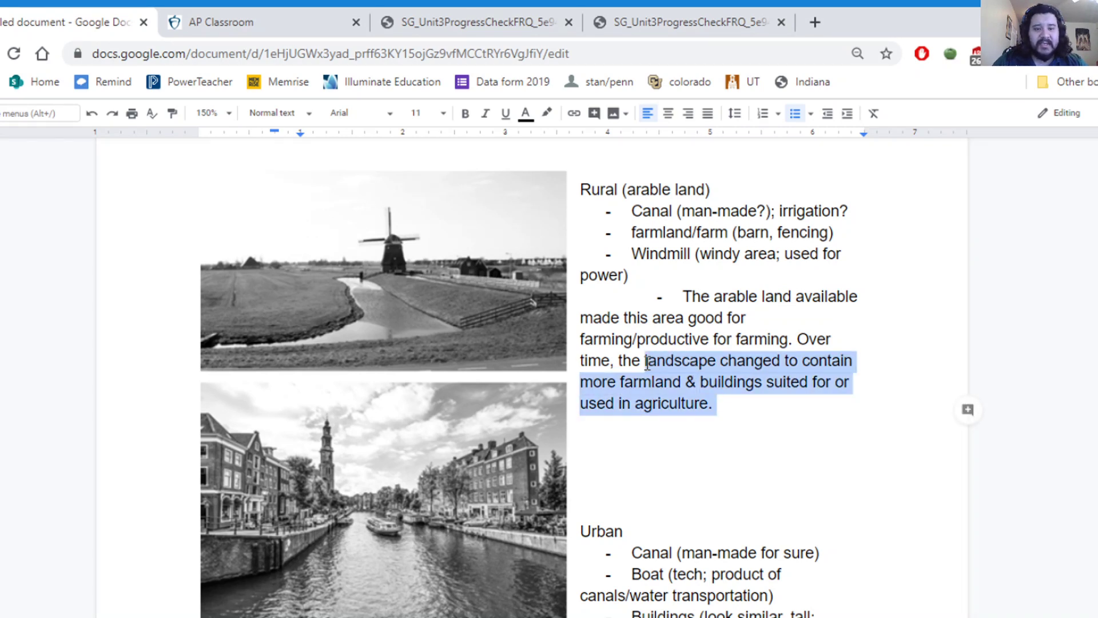
{"action": "left_click", "coordinate": [551, 123]}
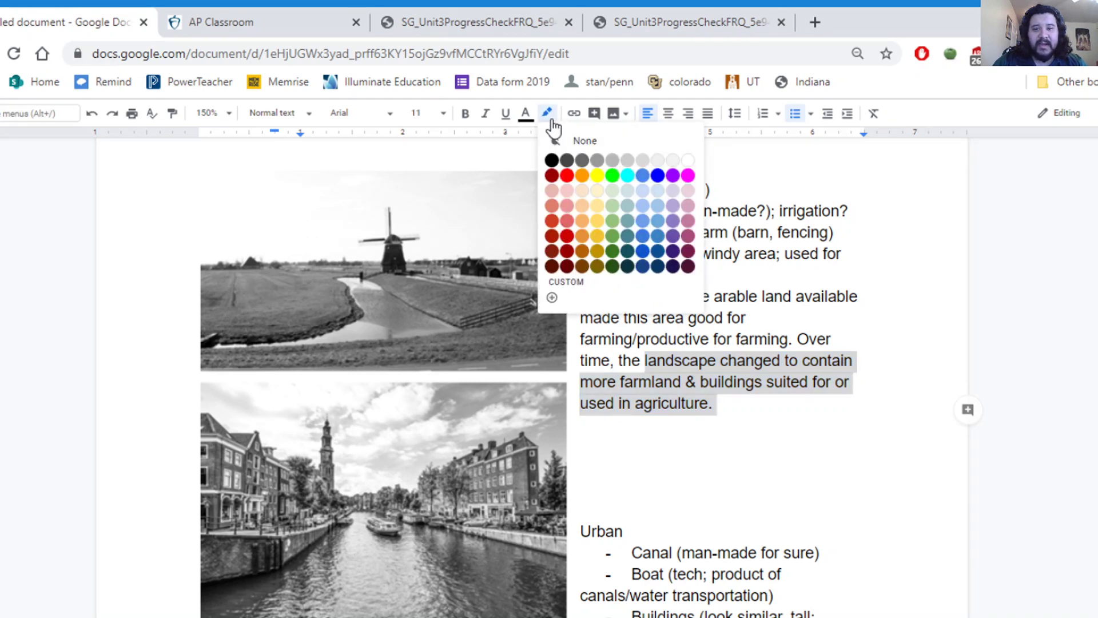
{"action": "left_click", "coordinate": [597, 171]}
{"action": "left_click", "coordinate": [730, 319]}
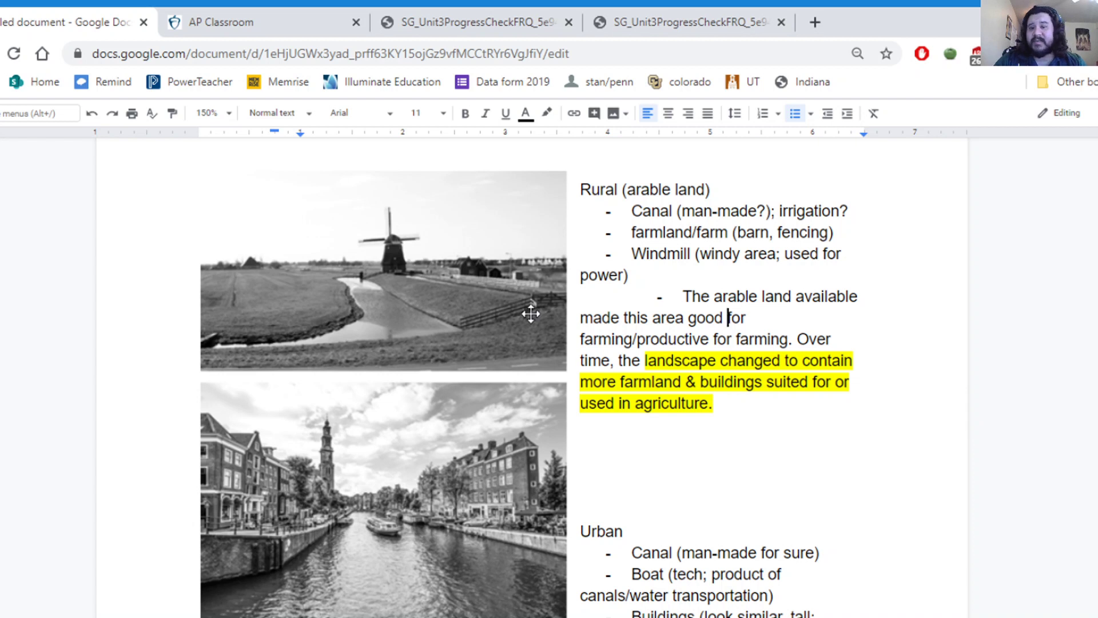
Remove the empty line directly above the Rural (arable land) heading beside the windmill photo.
{"action": "left_click", "coordinate": [588, 166]}
{"action": "key", "text": "BackSpace"}
{"action": "key", "text": "BackSpace"}
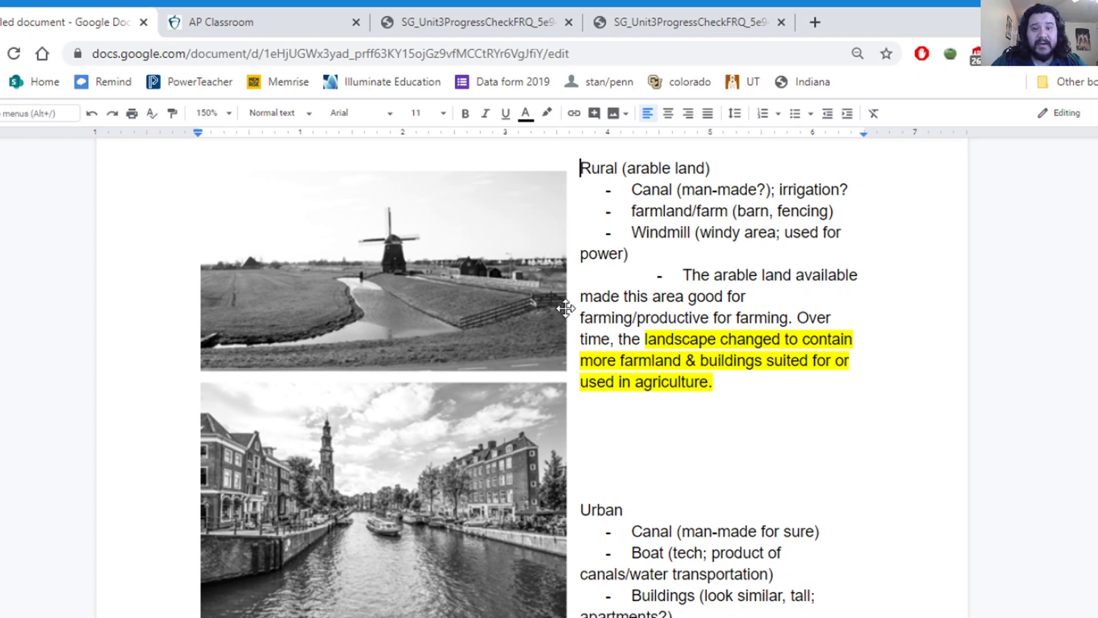
Delete the extra blank lines between the highlighted Rural text and the Urban heading, keeping one blank line.
{"action": "scroll", "coordinate": [674, 368], "scroll_direction": "down", "scroll_amount": 1}
{"action": "scroll", "coordinate": [675, 368], "scroll_direction": "up", "scroll_amount": 1}
{"action": "scroll", "coordinate": [672, 373], "scroll_direction": "down", "scroll_amount": 1}
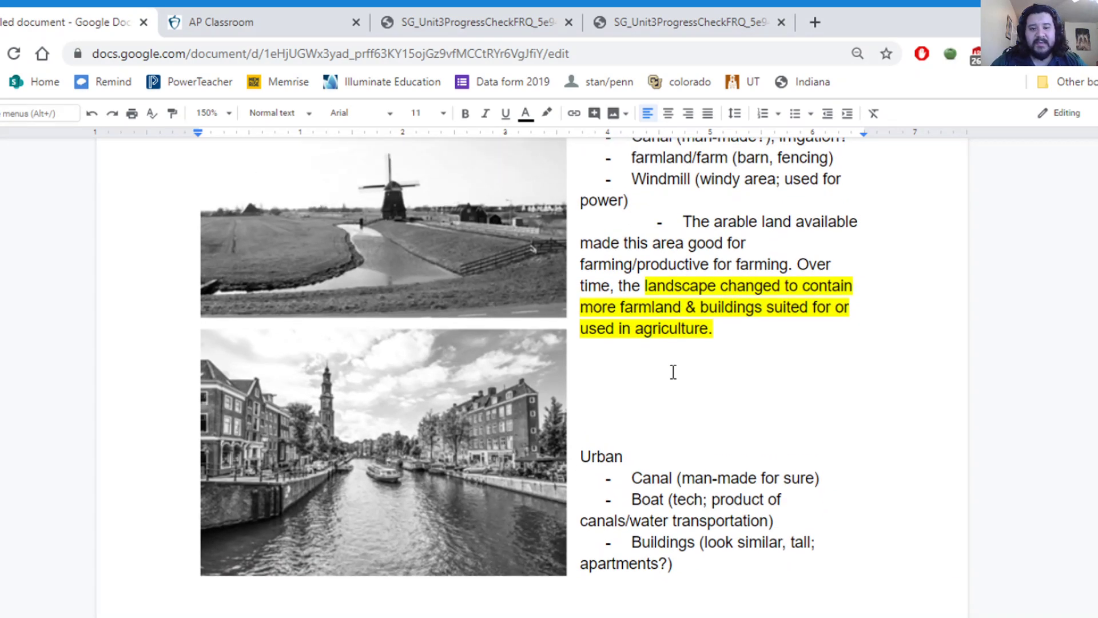
{"action": "left_click", "coordinate": [610, 373]}
{"action": "key", "text": "Delete"}
{"action": "key", "text": "Delete"}
{"action": "key", "text": "Delete"}
{"action": "key", "text": "Delete"}
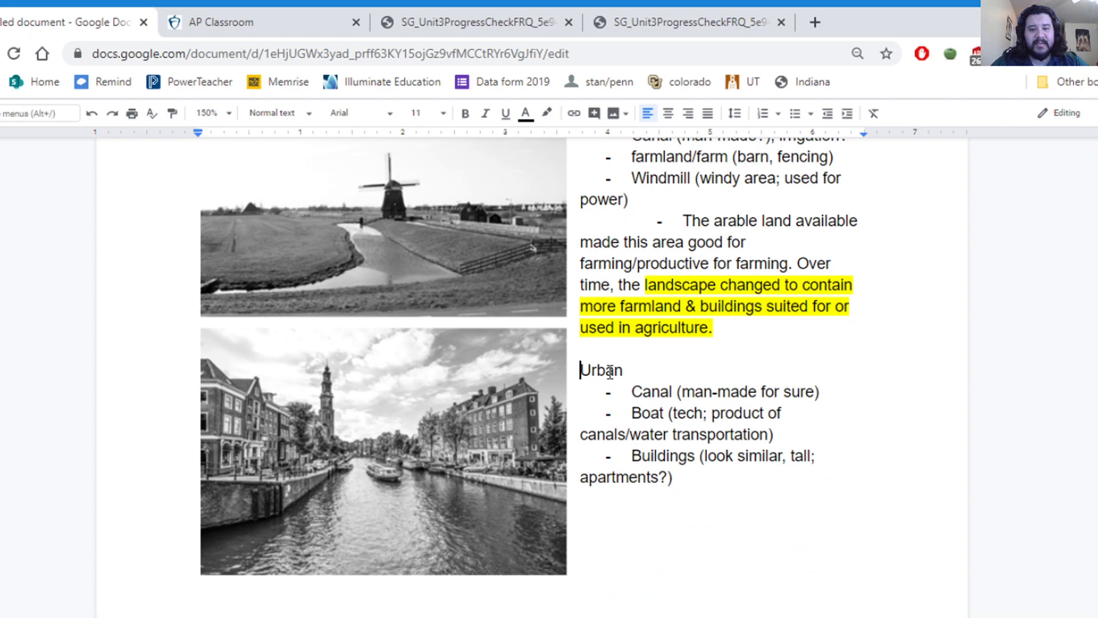
Add an indented Urban sub-item below Buildings reading "The lack of available arable land led to this area not being used for farmland.".
{"action": "left_click", "coordinate": [693, 478]}
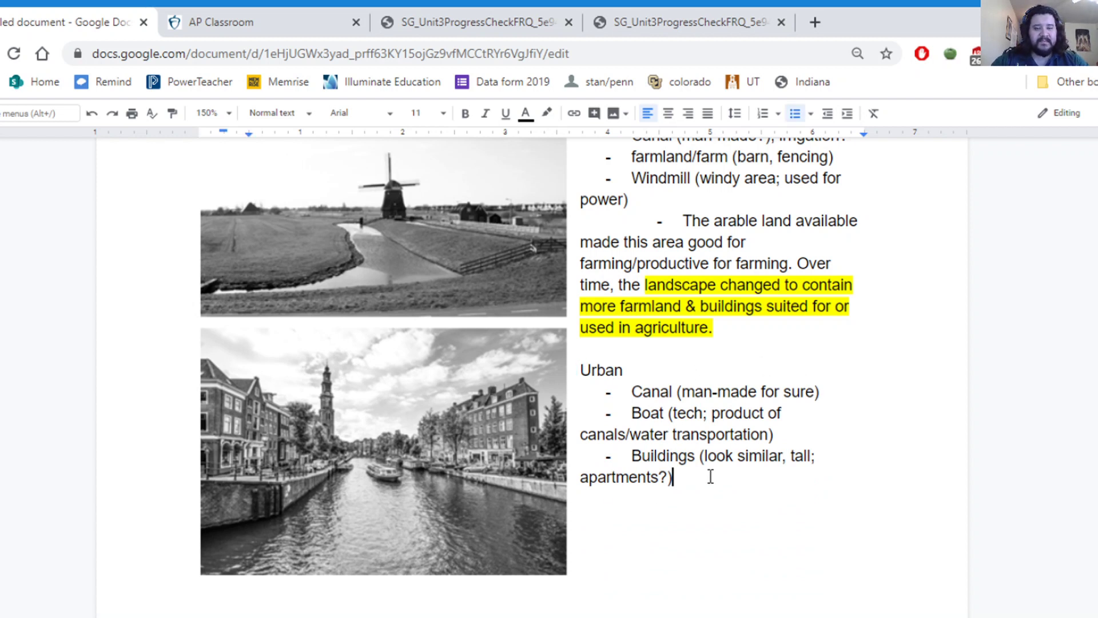
{"action": "key", "text": "Return"}
{"action": "key", "text": "Tab"}
{"action": "type", "text": "The lack"}
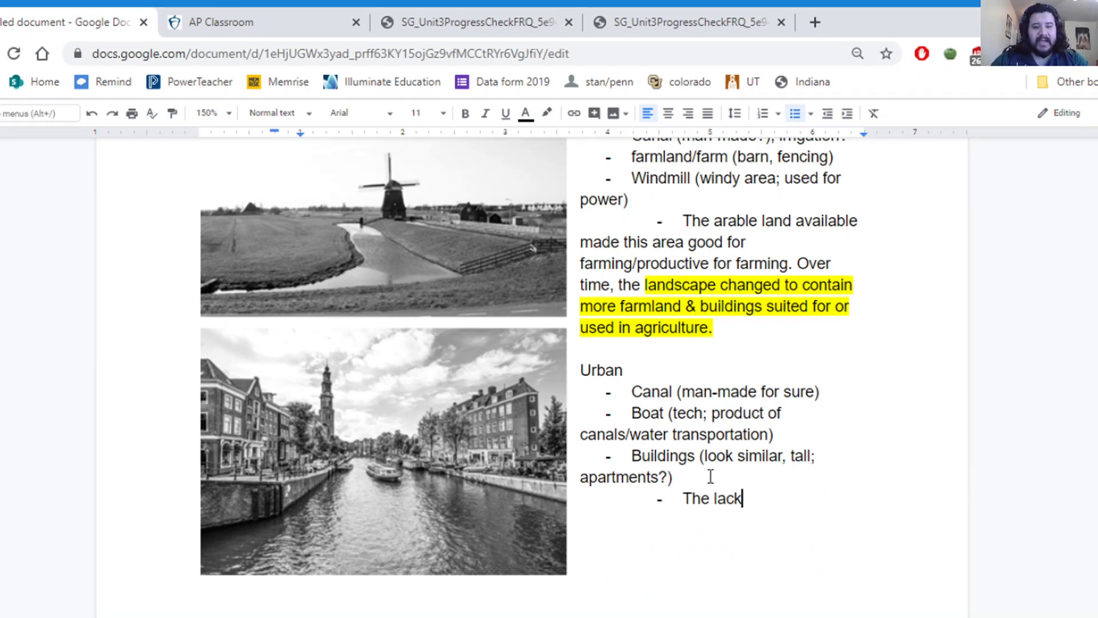
{"action": "type", "text": " of arab"}
{"action": "key", "text": "BackSpace"}
{"action": "key", "text": "BackSpace"}
{"action": "key", "text": "BackSpace"}
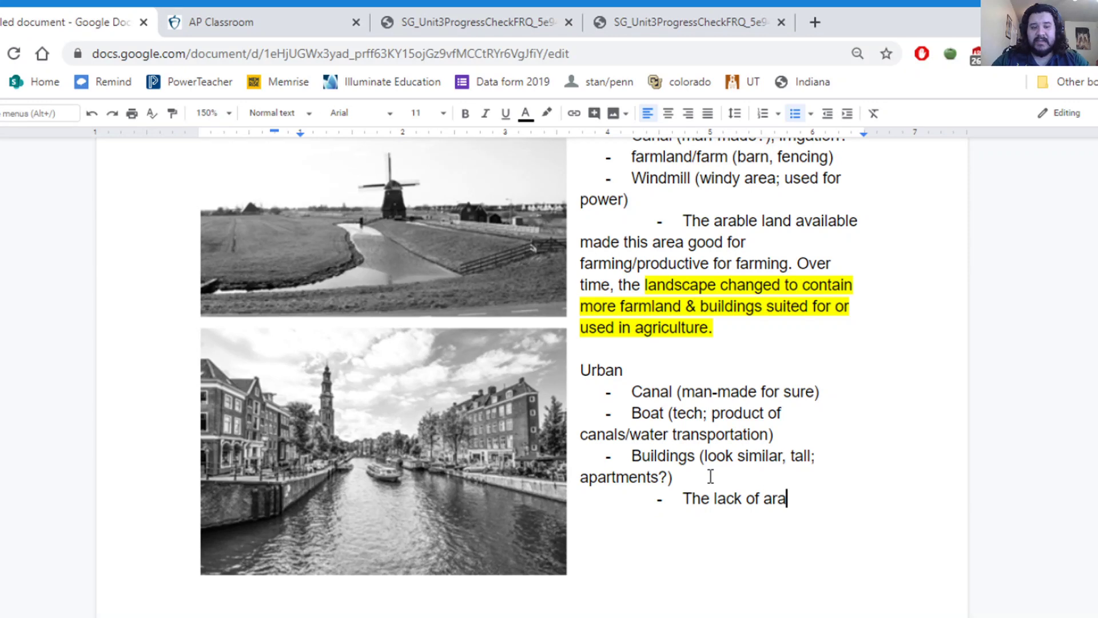
{"action": "type", "text": "vailable arable land "}
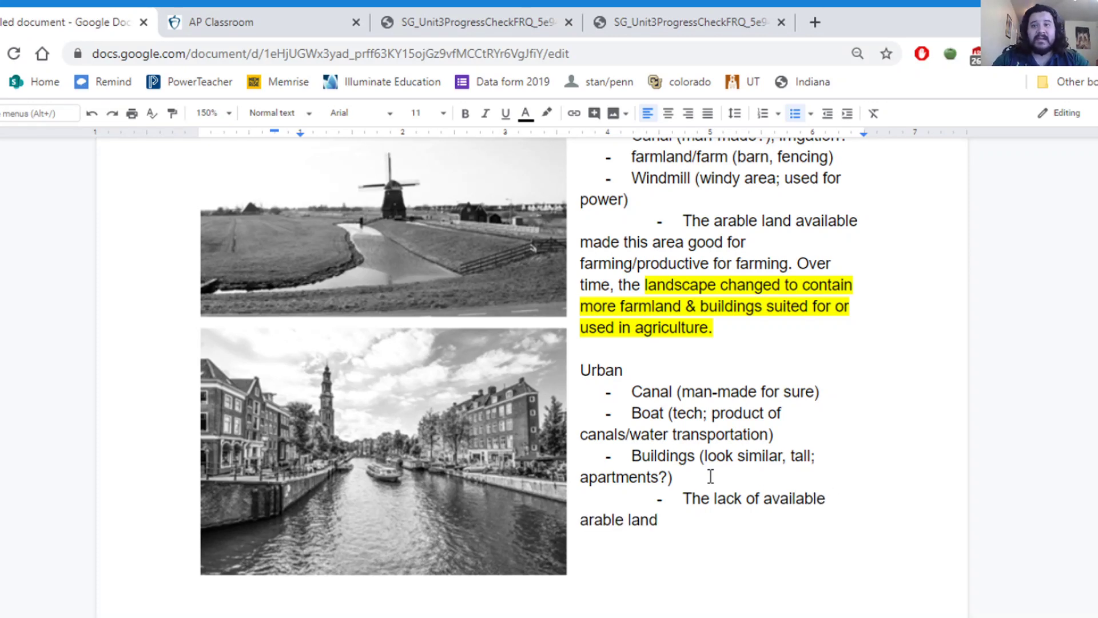
{"action": "type", "text": "led to this area "}
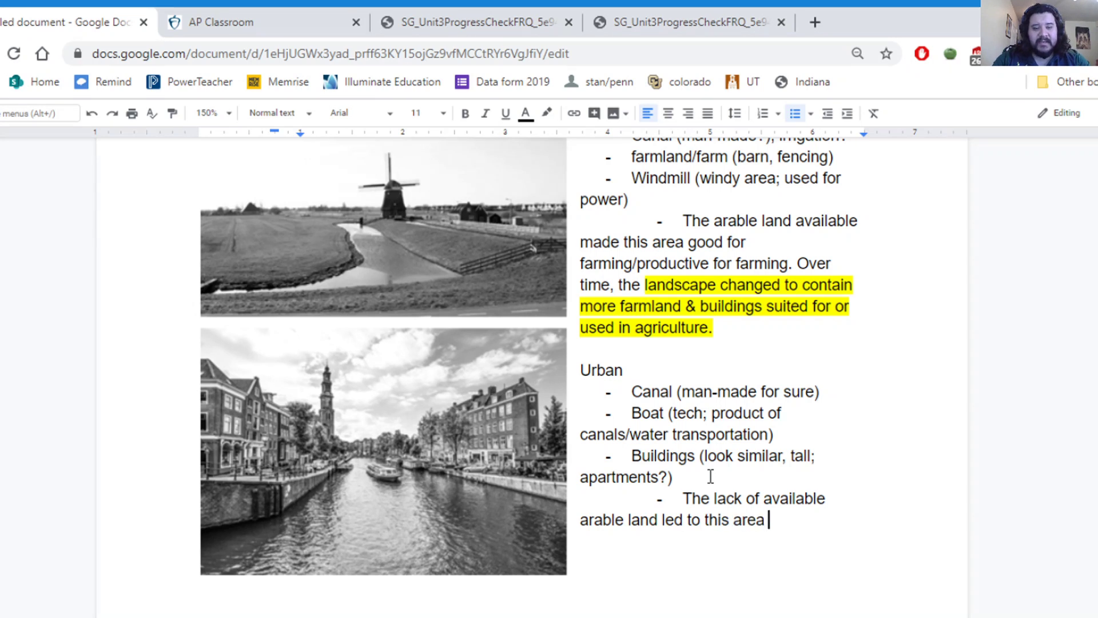
{"action": "type", "text": "not being used for fa"}
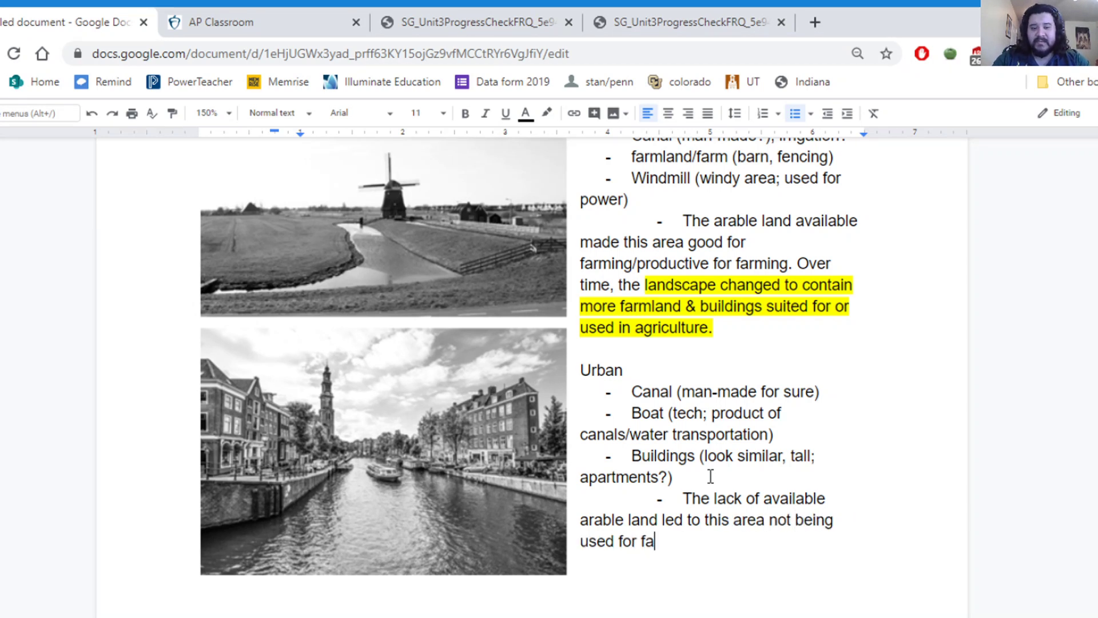
{"action": "type", "text": "rmland. Instea"}
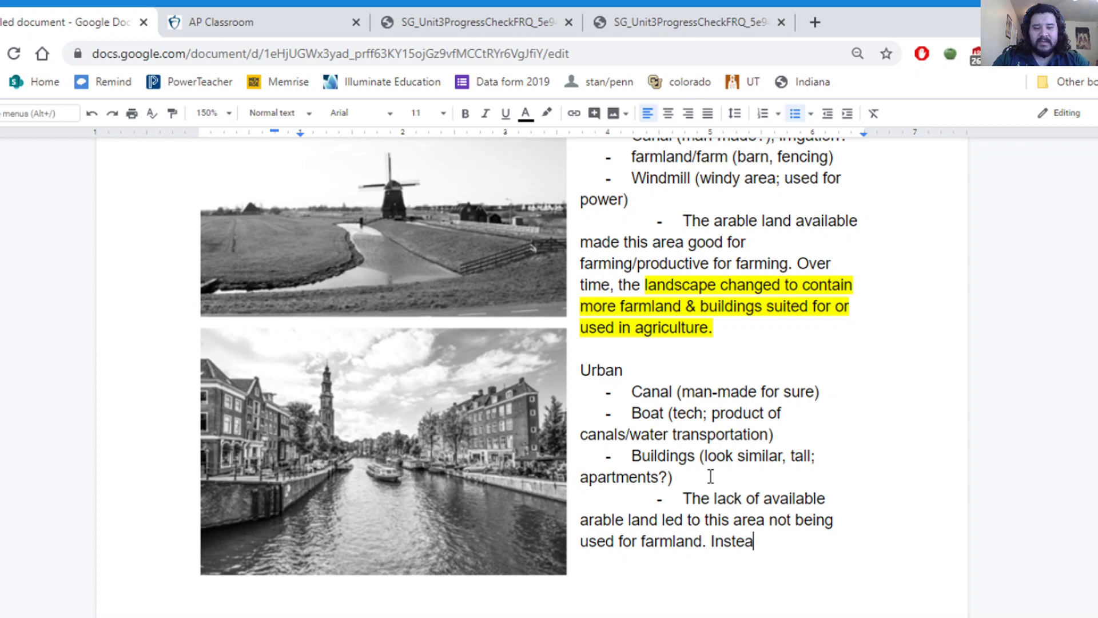
Complete the Urban sub-item's second sentence as "Instead, more and more people clustered together to form a town (and eventually a city).".
{"action": "type", "text": "d, more a"}
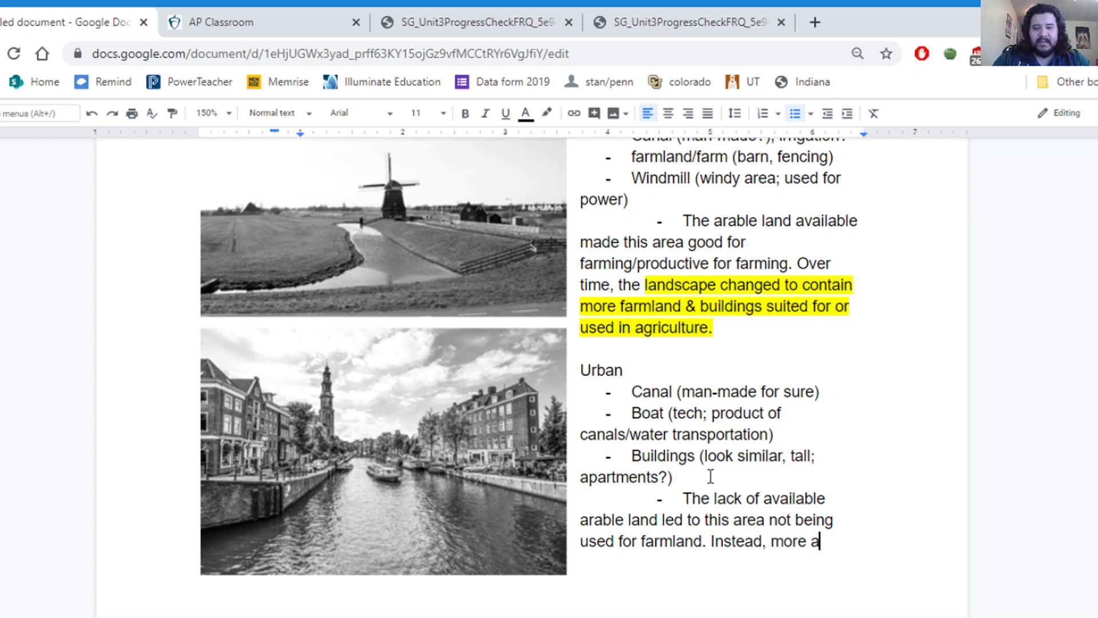
{"action": "key", "text": "BackSpace"}
{"action": "key", "text": "BackSpace"}
{"action": "key", "text": "BackSpace"}
{"action": "key", "text": "BackSpace"}
{"action": "key", "text": "BackSpace"}
{"action": "key", "text": "BackSpace"}
{"action": "type", "text": "m"}
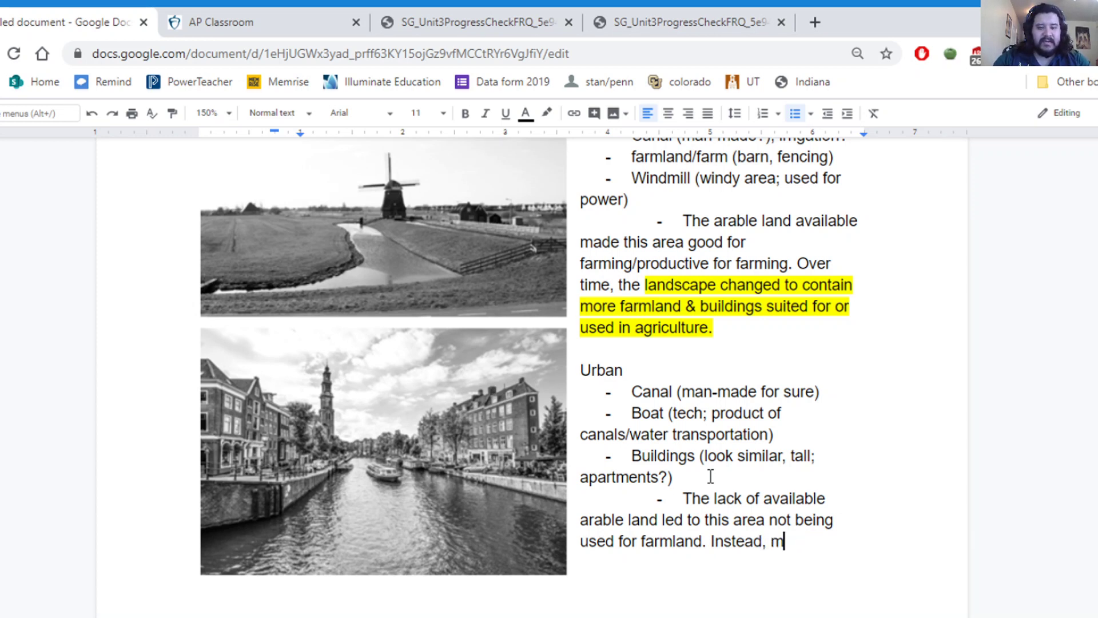
{"action": "type", "text": "ore and more peop"}
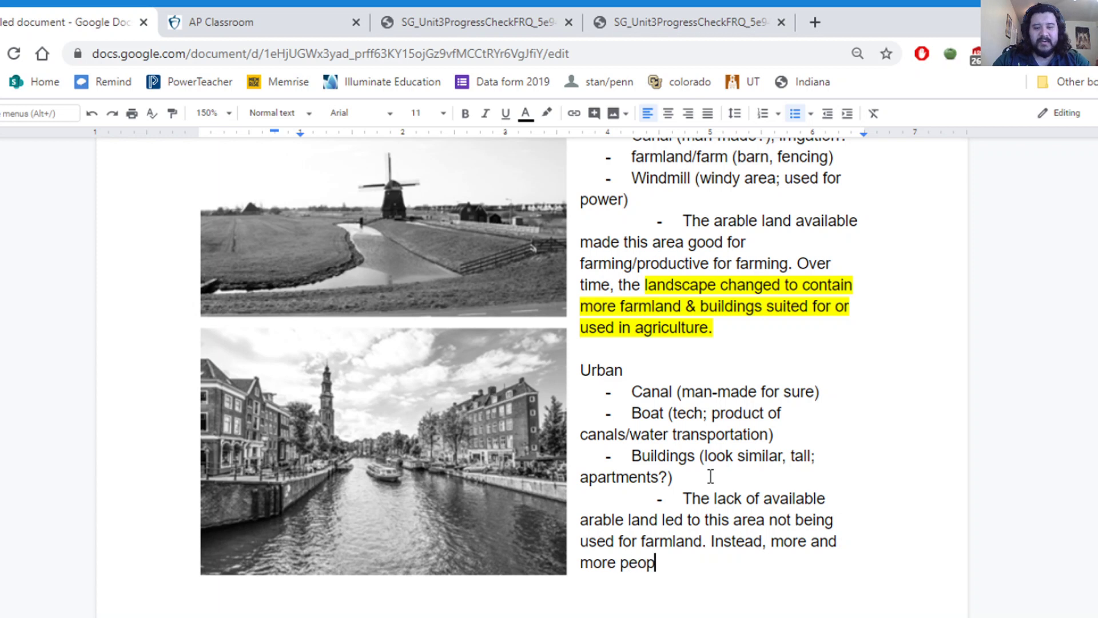
{"action": "type", "text": "le clustered togethe"}
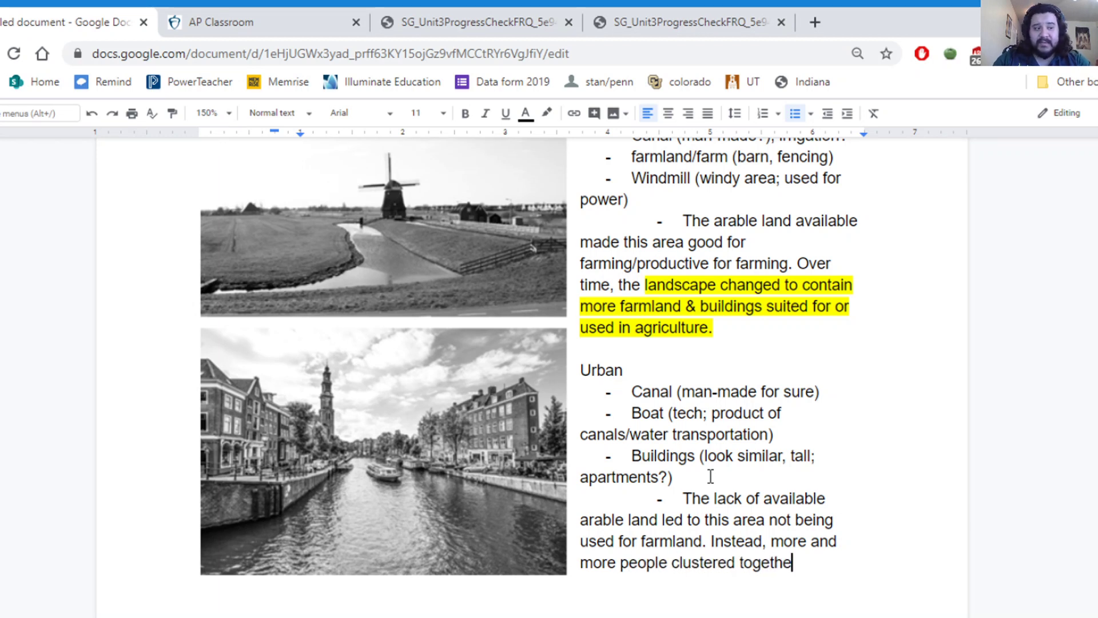
{"action": "type", "text": "r "}
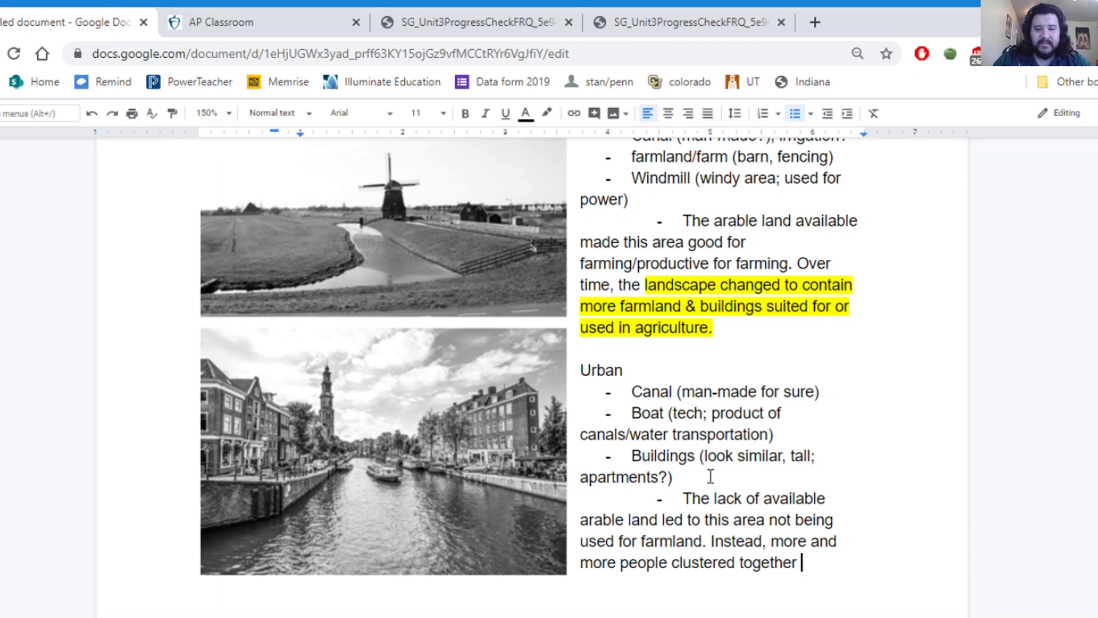
{"action": "type", "text": "toto form a town (and eventually "}
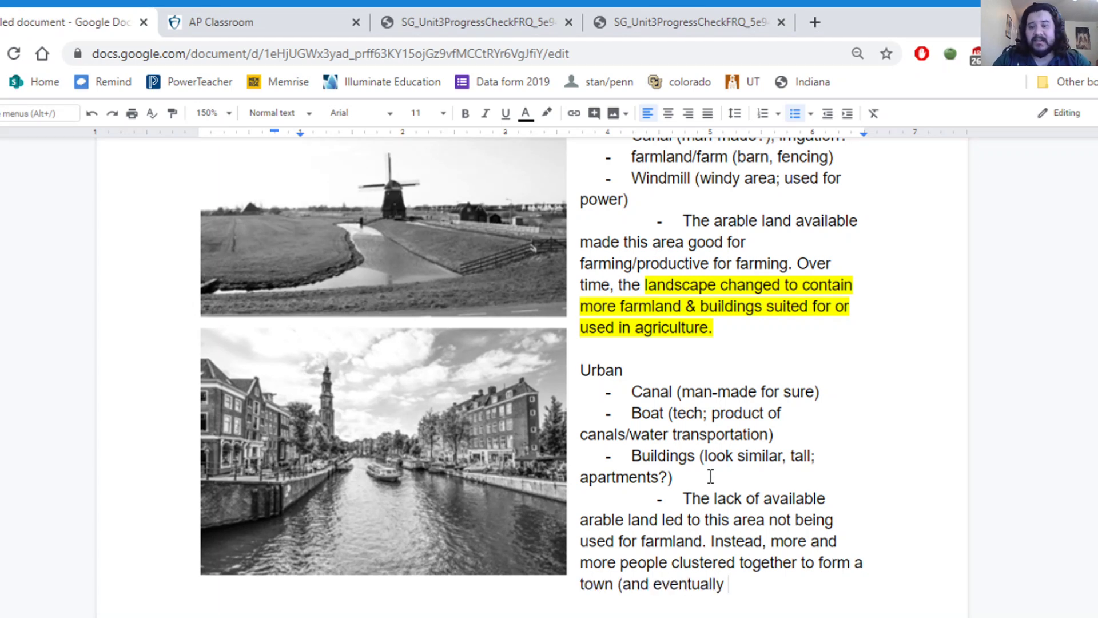
{"action": "type", "text": "a "}
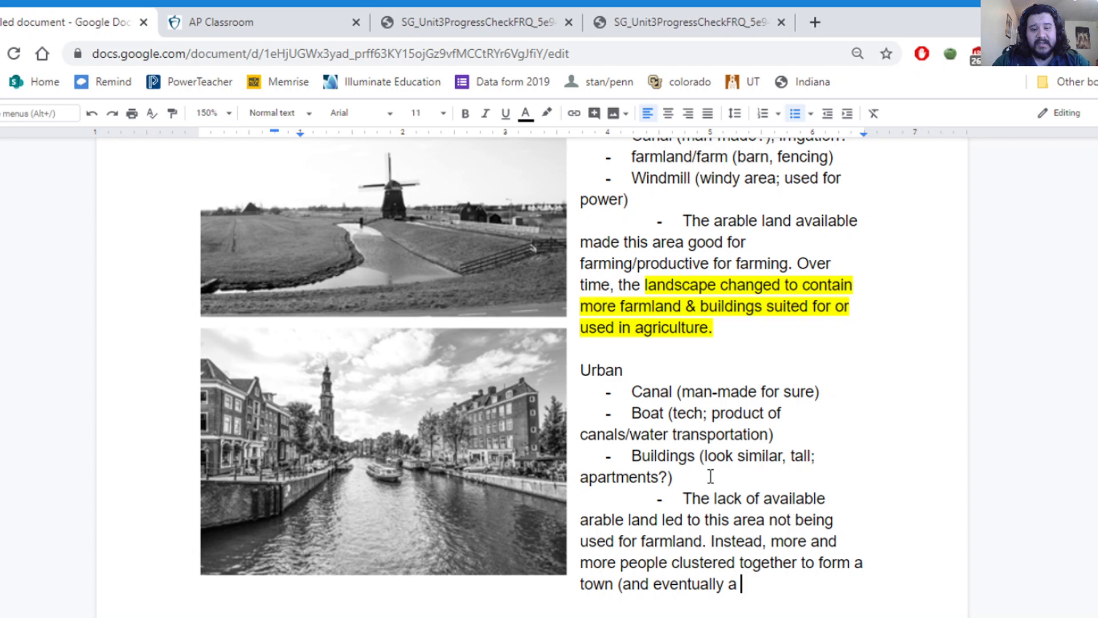
{"action": "type", "text": "city)."}
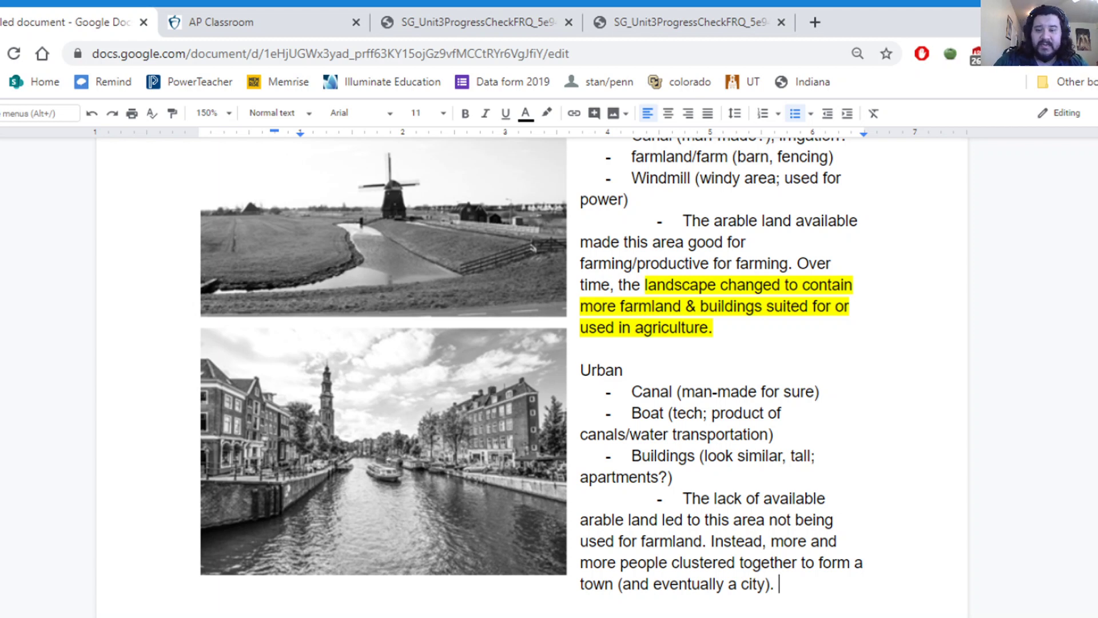
Make the "Urban" and "Rural (arable land)" headings bold and underlined.
{"action": "double_click", "coordinate": [615, 372]}
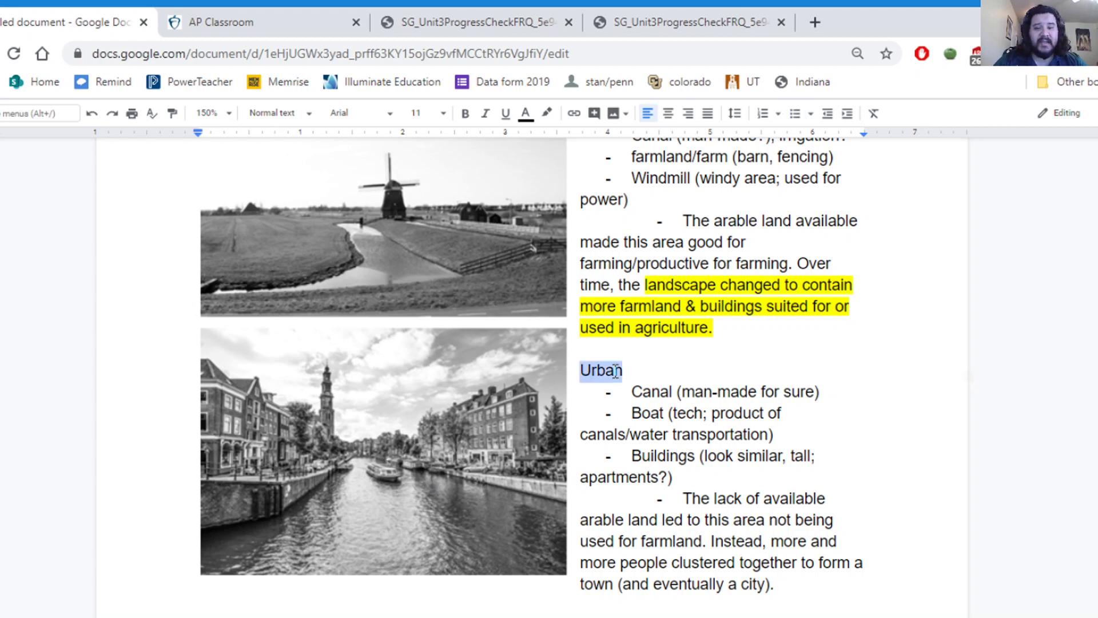
{"action": "key", "text": "ctrl+u"}
{"action": "key", "text": "ctrl+b"}
{"action": "scroll", "coordinate": [615, 371], "scroll_direction": "up", "scroll_amount": 2}
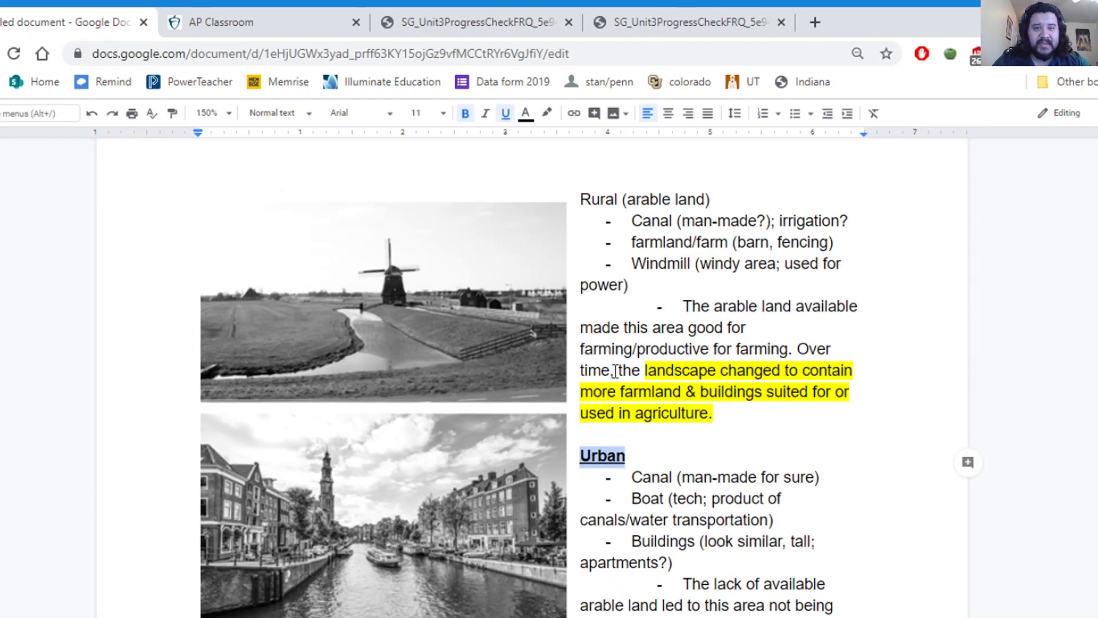
{"action": "triple_click", "coordinate": [618, 208]}
{"action": "key", "text": "ctrl+u"}
{"action": "key", "text": "ctrl+b"}
Begin a third sentence in the Urban sub-item with "The canals, likely modified for boat transporatation,".
{"action": "scroll", "coordinate": [461, 270], "scroll_direction": "down", "scroll_amount": 2}
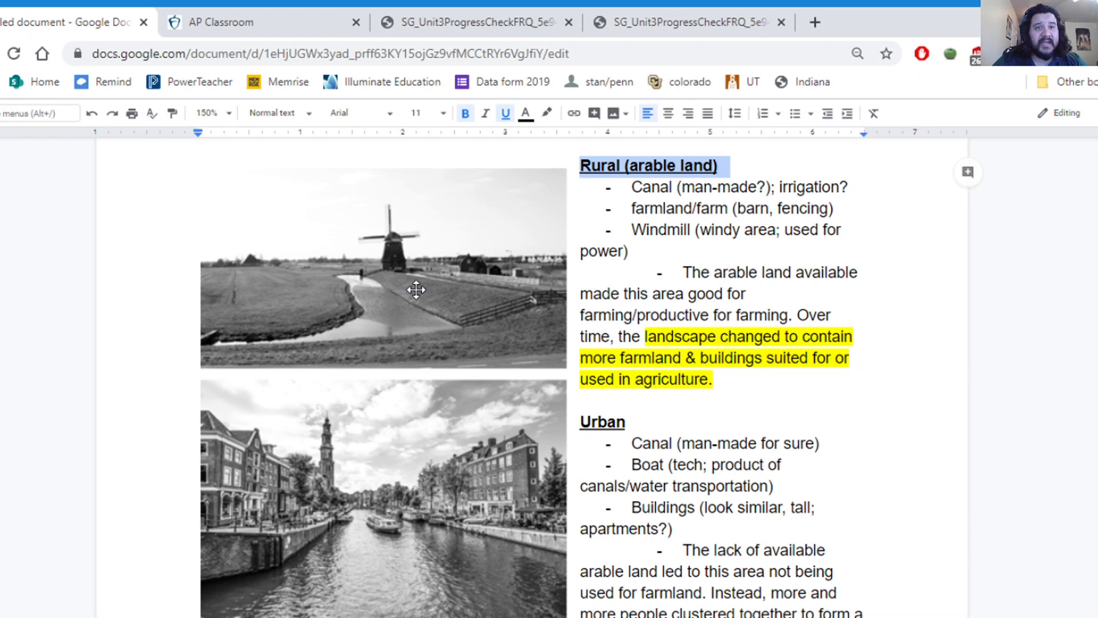
{"action": "scroll", "coordinate": [424, 315], "scroll_direction": "down", "scroll_amount": 1}
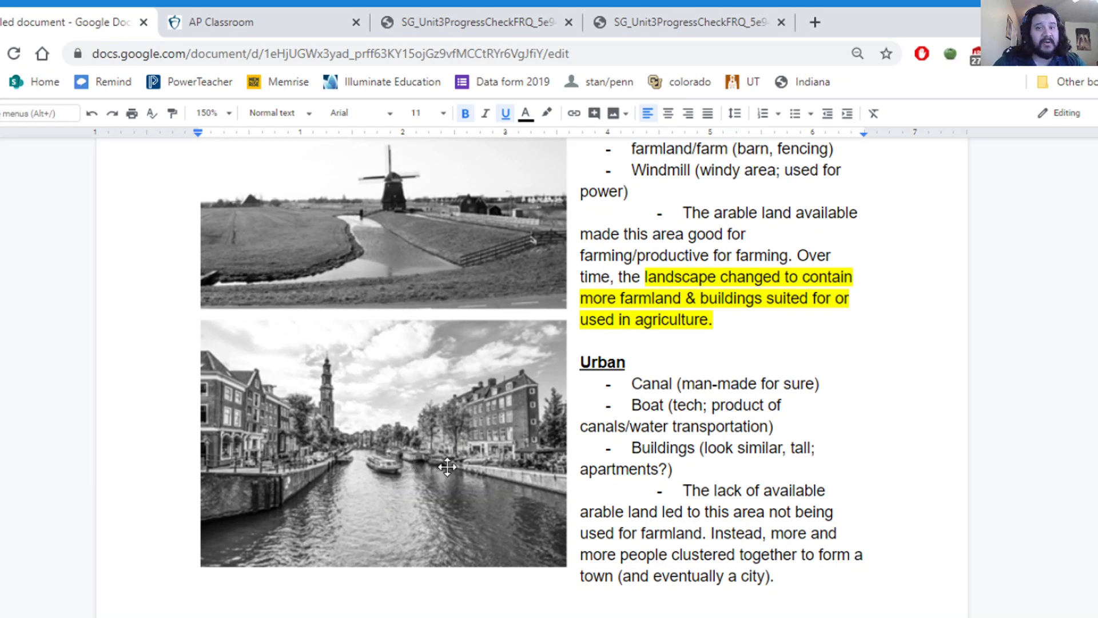
{"action": "left_click", "coordinate": [824, 578]}
{"action": "type", "text": "city). Th"}
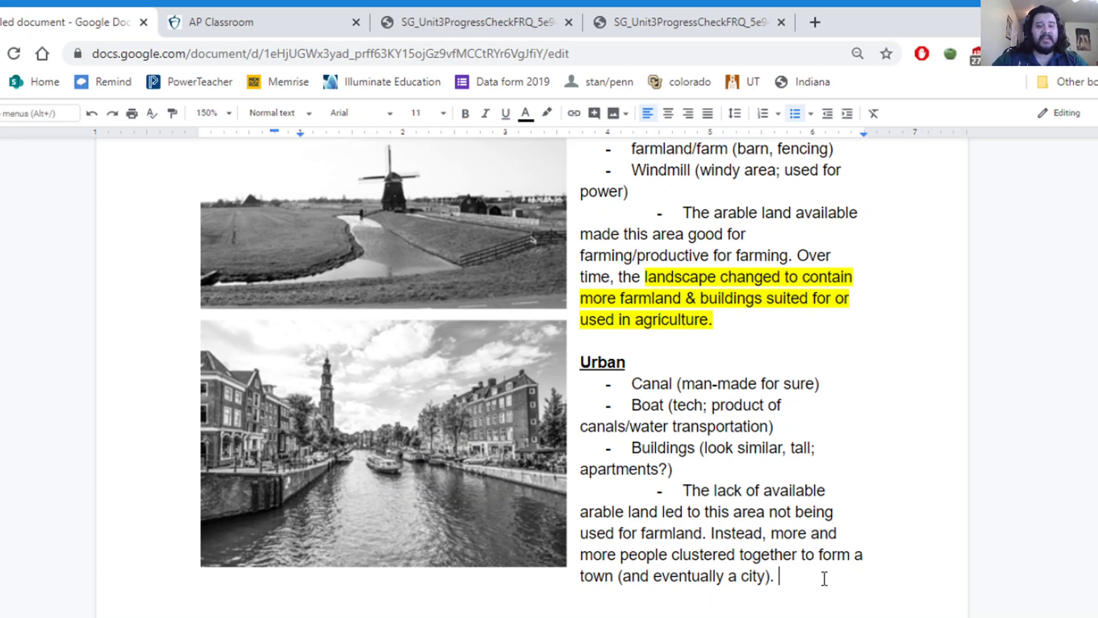
{"action": "type", "text": "e canal"}
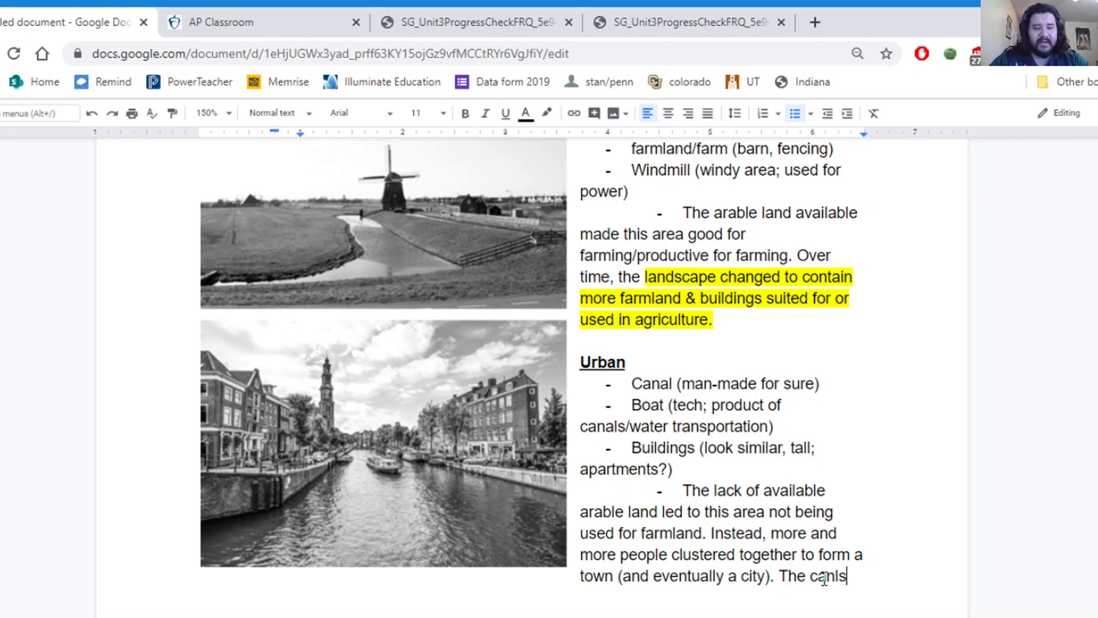
{"action": "key", "text": "BackSpace"}
{"action": "type", "text": "als, likely l"}
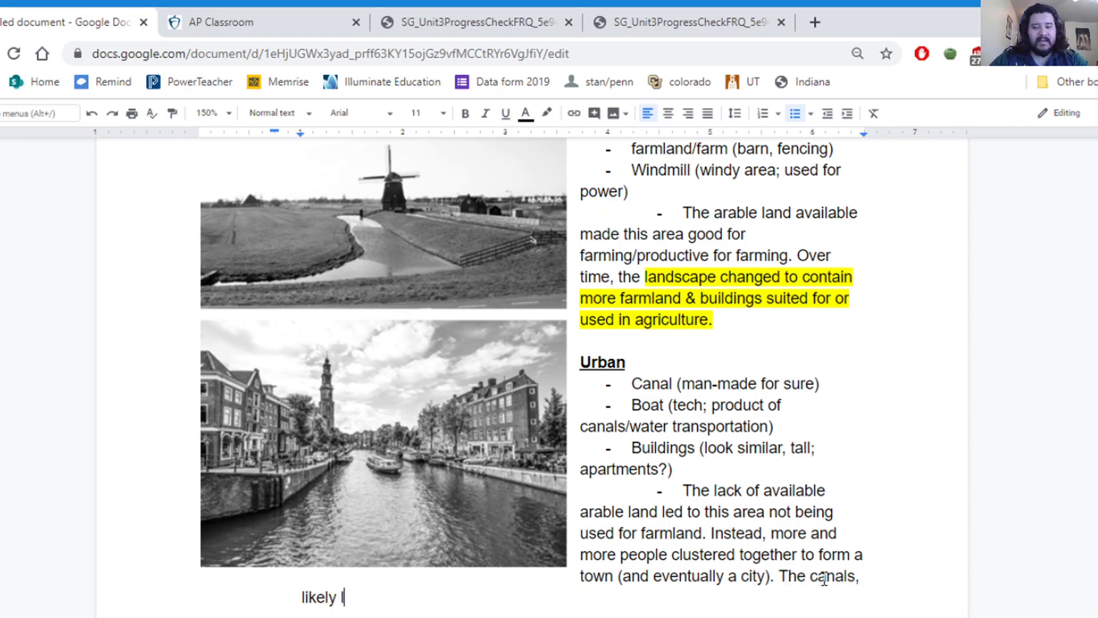
{"action": "key", "text": "BackSpace"}
{"action": "type", "text": "modified for b"}
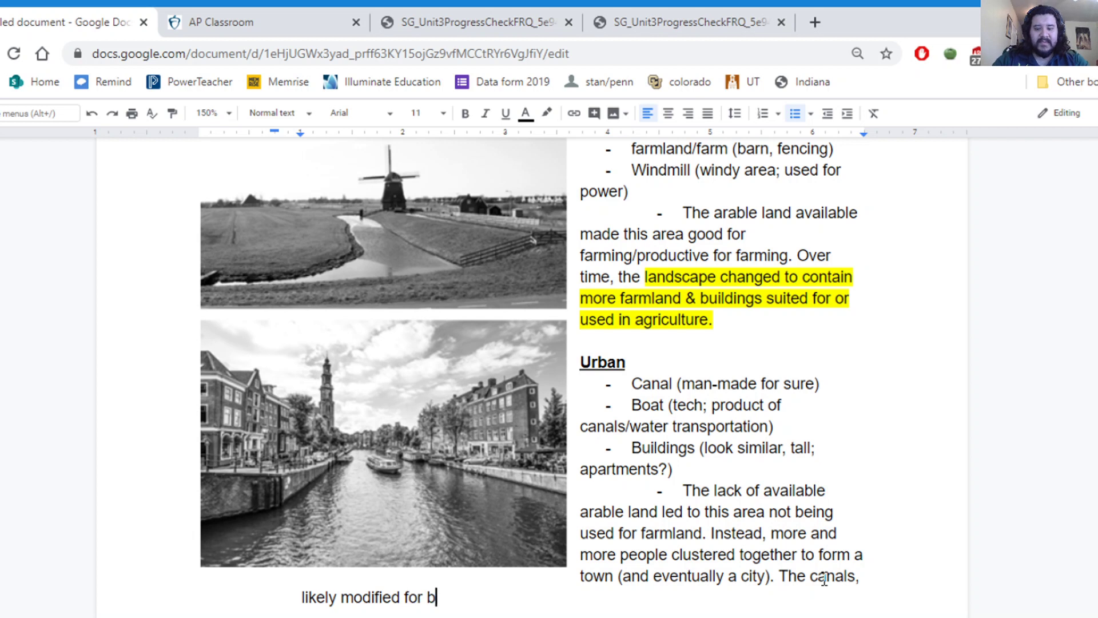
{"action": "type", "text": "oat transporatio"}
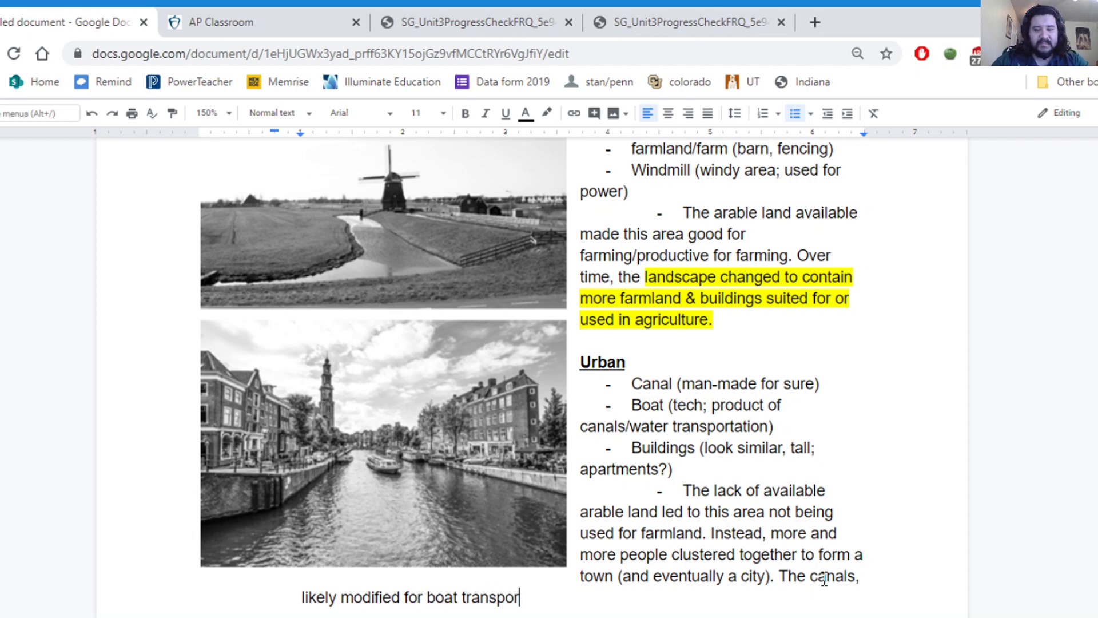
{"action": "key", "text": "BackSpace"}
{"action": "key", "text": "BackSpace"}
{"action": "type", "text": "ation,"}
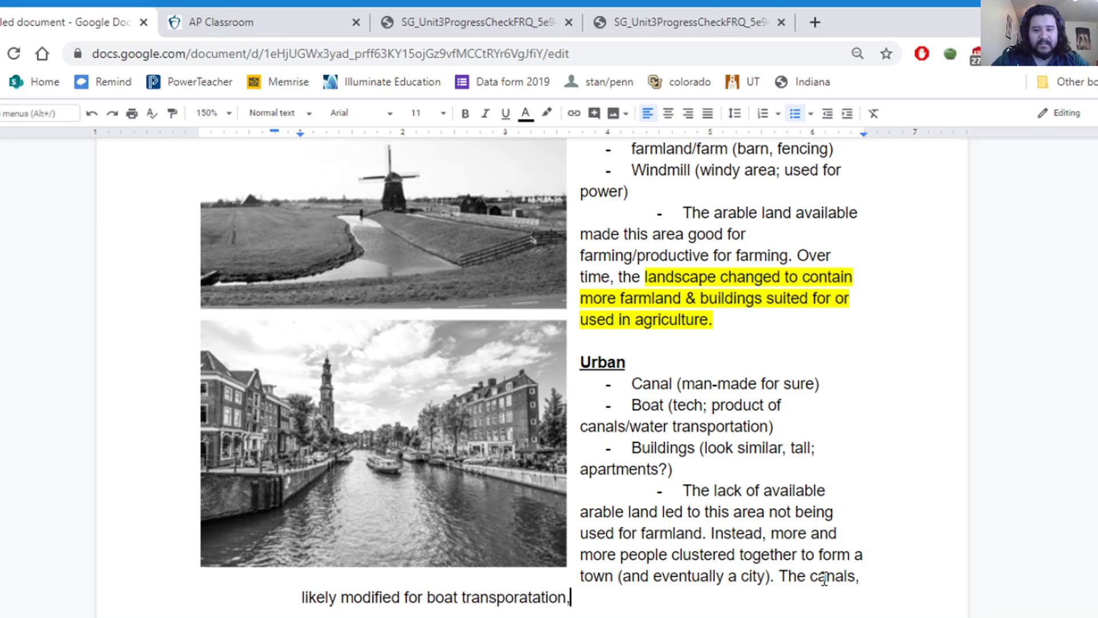
Complete the third sentence of the Urban sub-item with "allow for easier access to travel and trade.".
{"action": "type", "text": " allow for esy acce"}
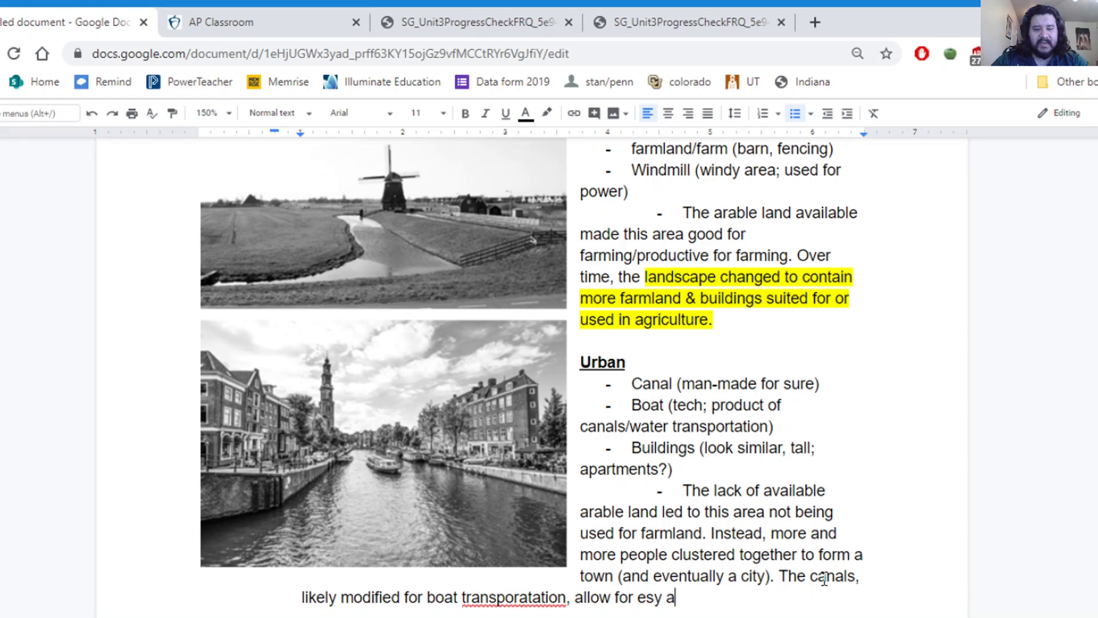
{"action": "key", "text": "BackSpace"}
{"action": "key", "text": "BackSpace"}
{"action": "key", "text": "BackSpace"}
{"action": "key", "text": "BackSpace"}
{"action": "key", "text": "BackSpace"}
{"action": "key", "text": "BackSpace"}
{"action": "key", "text": "BackSpace"}
{"action": "type", "text": "asy"}
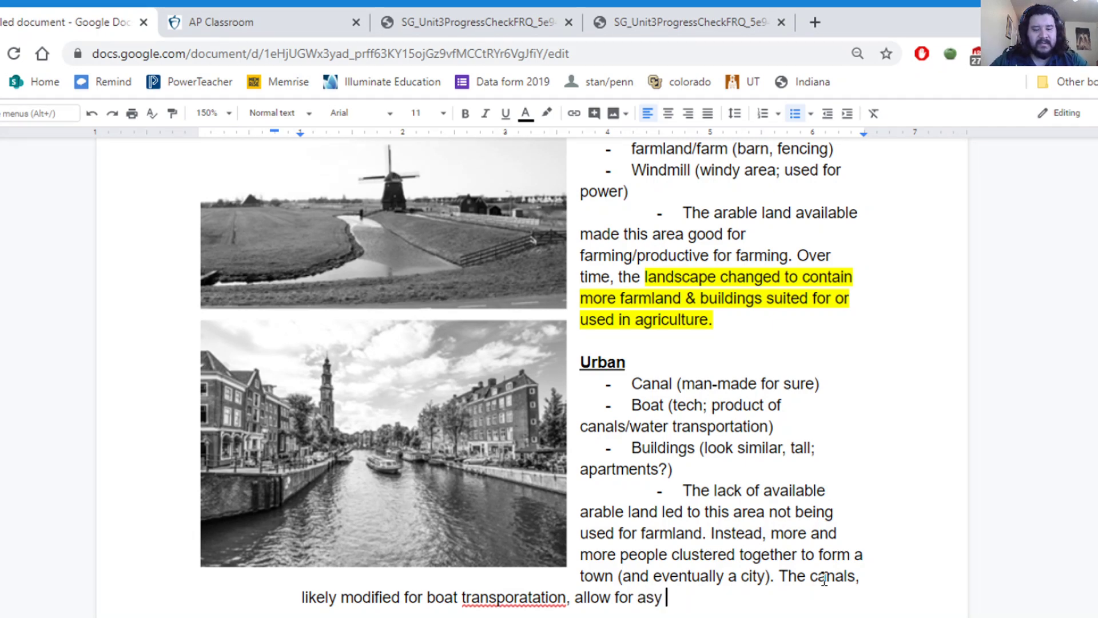
{"action": "key", "text": "BackSpace"}
{"action": "key", "text": "BackSpace"}
{"action": "key", "text": "BackSpace"}
{"action": "key", "text": "BackSpace"}
{"action": "type", "text": "easier a"}
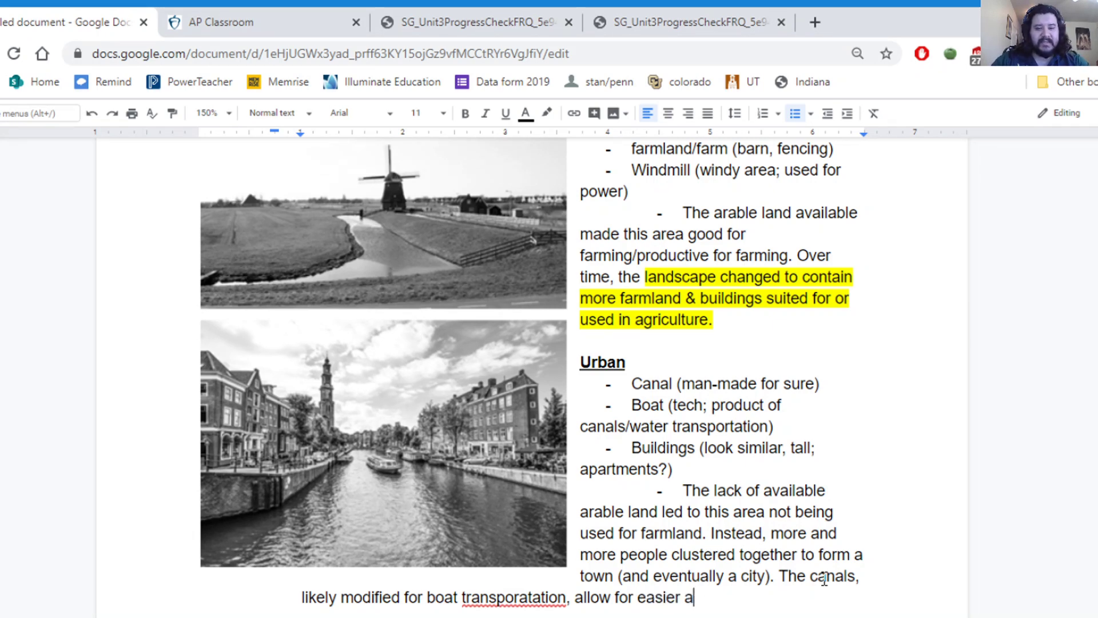
{"action": "type", "text": "ccess to travel "}
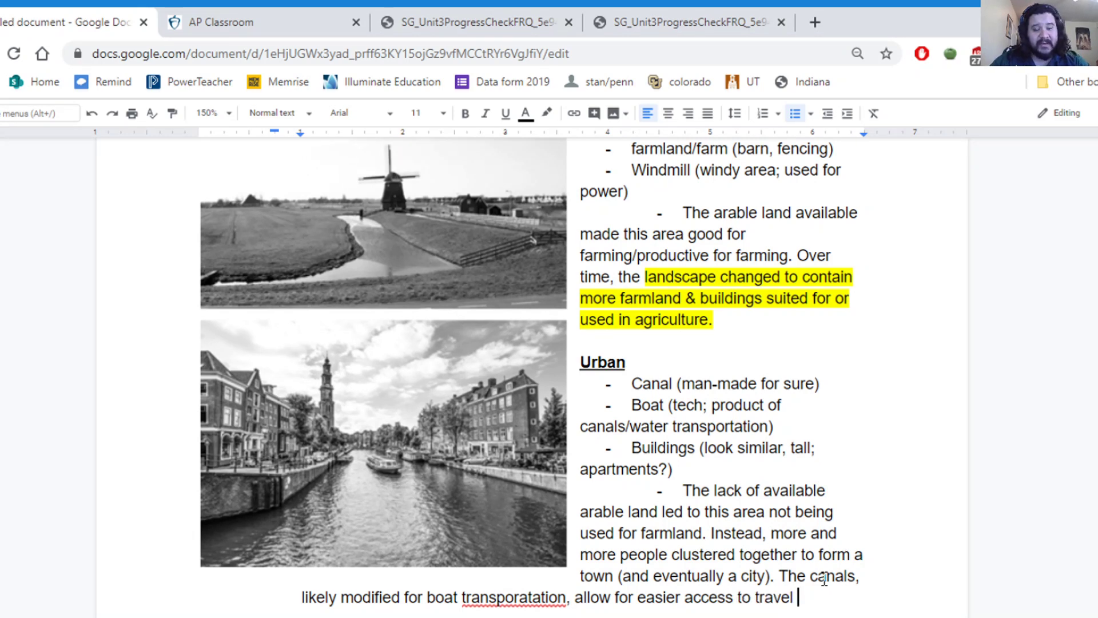
{"action": "type", "text": "and trade."}
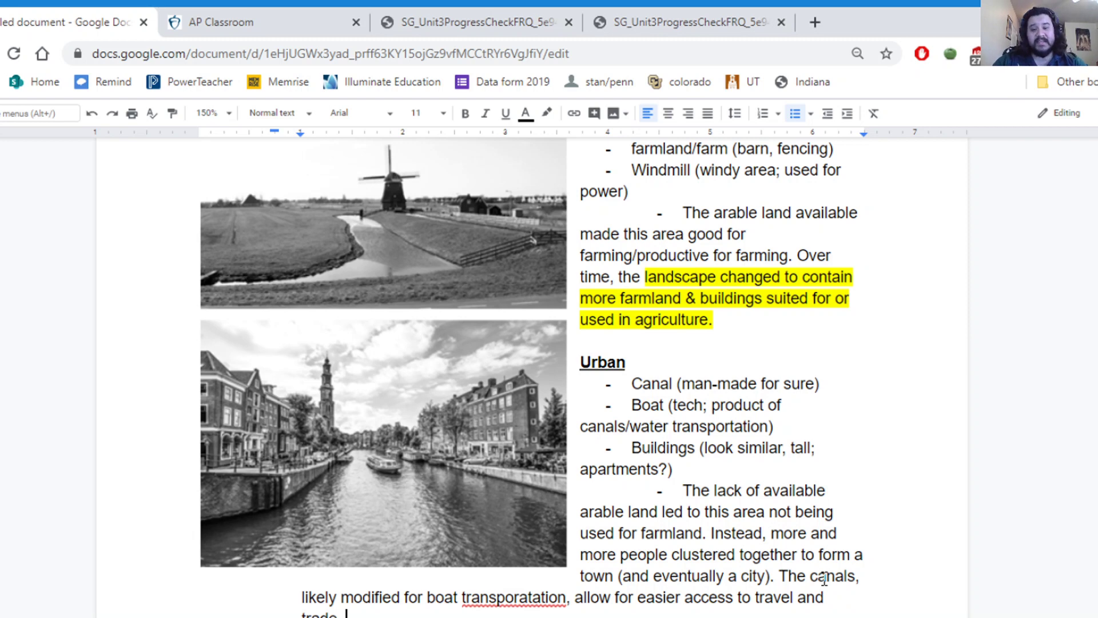
Correct the misspelled word "transporatation" in the Urban sub-item to "transportation".
{"action": "left_click", "coordinate": [497, 596]}
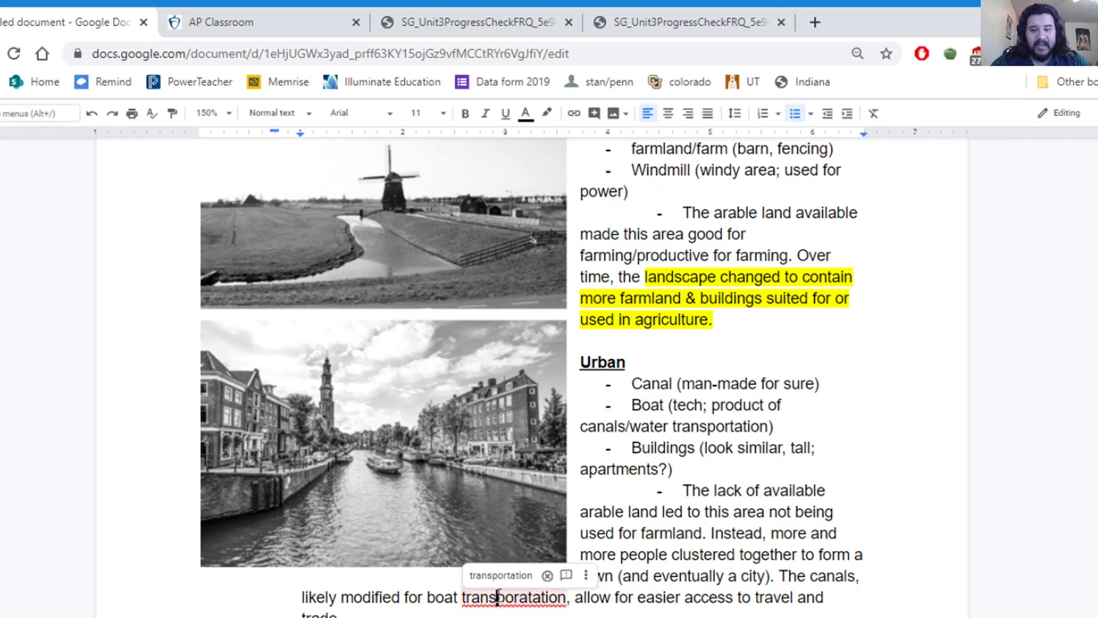
{"action": "left_click", "coordinate": [523, 596]}
{"action": "key", "text": "BackSpace"}
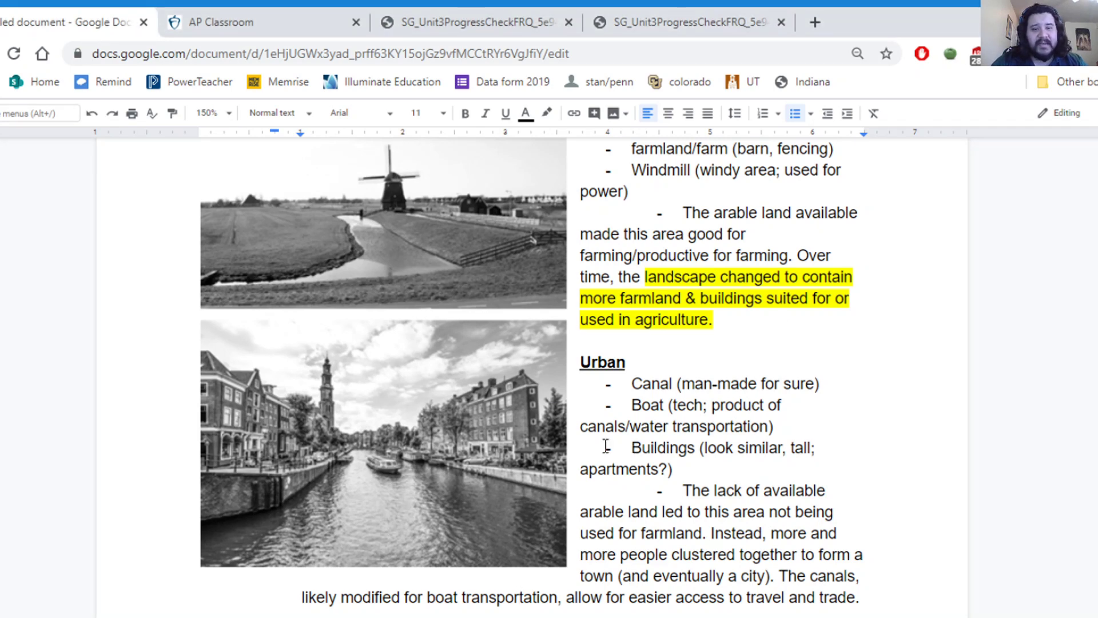
{"action": "double_click", "coordinate": [658, 386]}
{"action": "left_click_drag", "start_coordinate": [683, 385], "coordinate": [739, 391]}
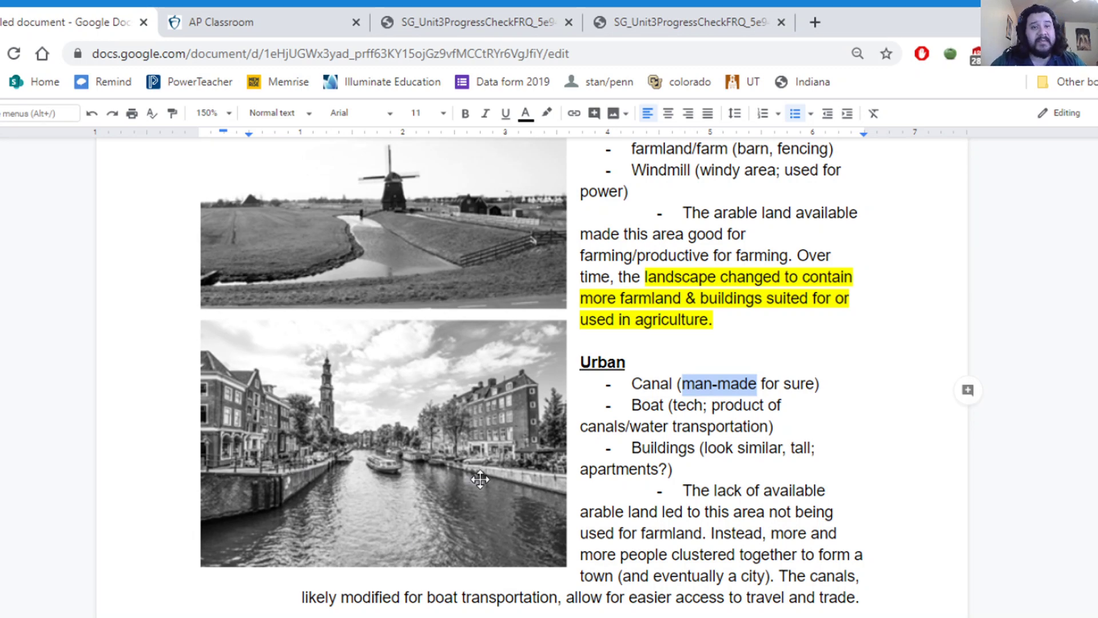
{"action": "scroll", "coordinate": [616, 395], "scroll_direction": "down", "scroll_amount": 1}
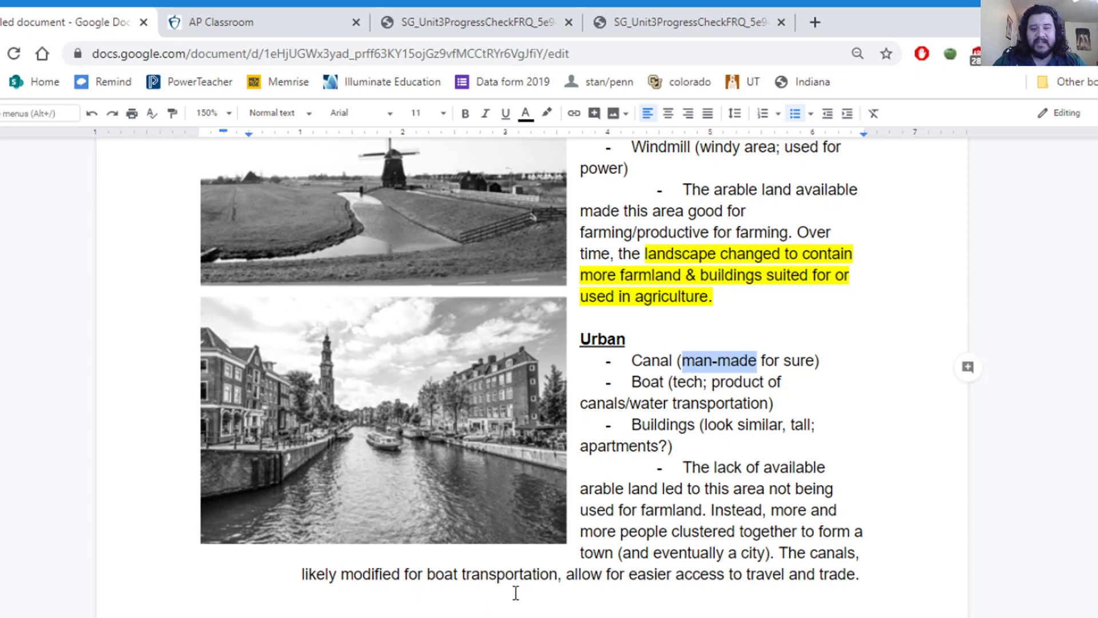
Begin a fourth sentence at the end of the Urban sub-item with "As transportation technology developed,".
{"action": "left_click", "coordinate": [879, 574]}
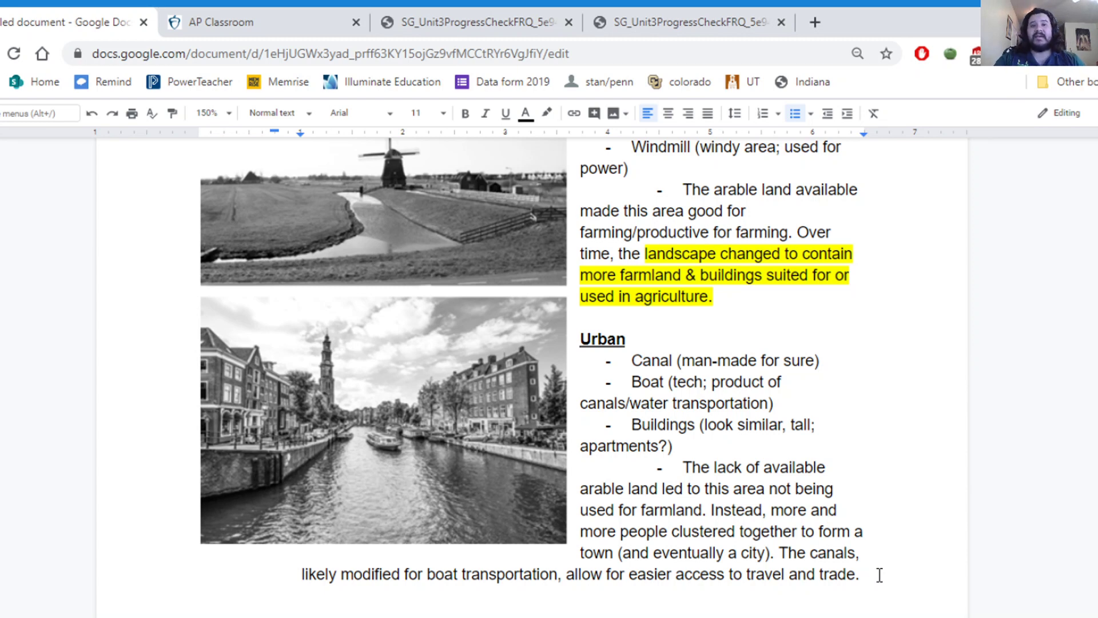
{"action": "type", "text": "T"}
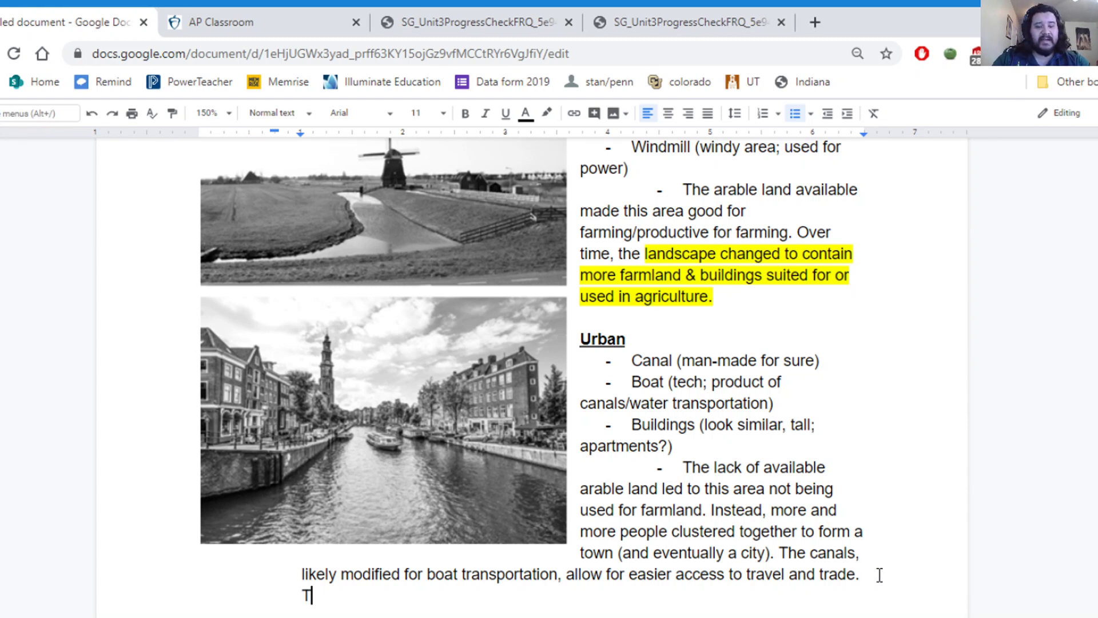
{"action": "key", "text": "BackSpace"}
{"action": "type", "text": "S tra"}
{"action": "key", "text": "BackSpace"}
{"action": "key", "text": "BackSpace"}
{"action": "key", "text": "BackSpace"}
{"action": "key", "text": "BackSpace"}
{"action": "key", "text": "BackSpace"}
{"action": "type", "text": "As tranposr"}
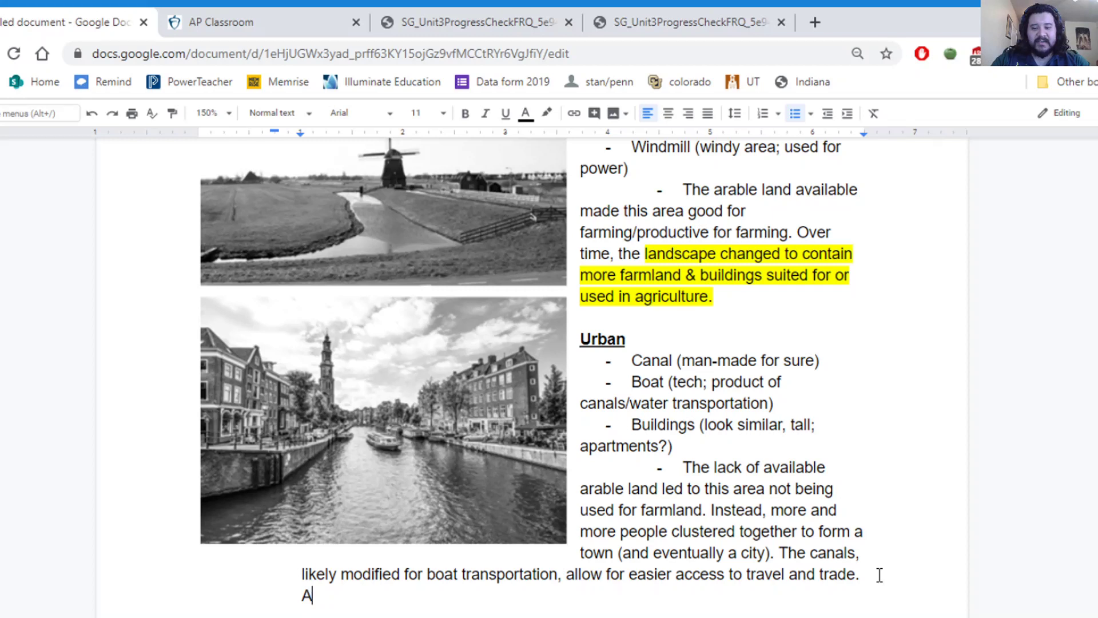
{"action": "key", "text": "BackSpace"}
{"action": "key", "text": "BackSpace"}
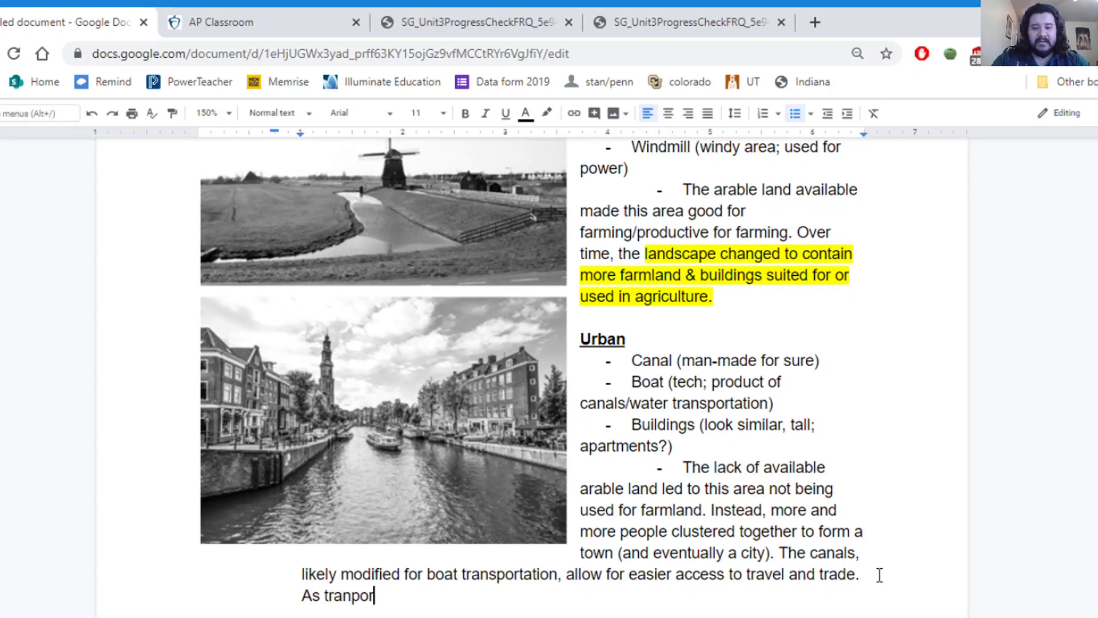
{"action": "type", "text": "rtation"}
{"action": "key", "text": "BackSpace"}
{"action": "key", "text": "BackSpace"}
{"action": "key", "text": "BackSpace"}
{"action": "key", "text": "BackSpace"}
{"action": "key", "text": "BackSpace"}
{"action": "key", "text": "BackSpace"}
{"action": "key", "text": "BackSpace"}
{"action": "key", "text": "BackSpace"}
{"action": "key", "text": "BackSpace"}
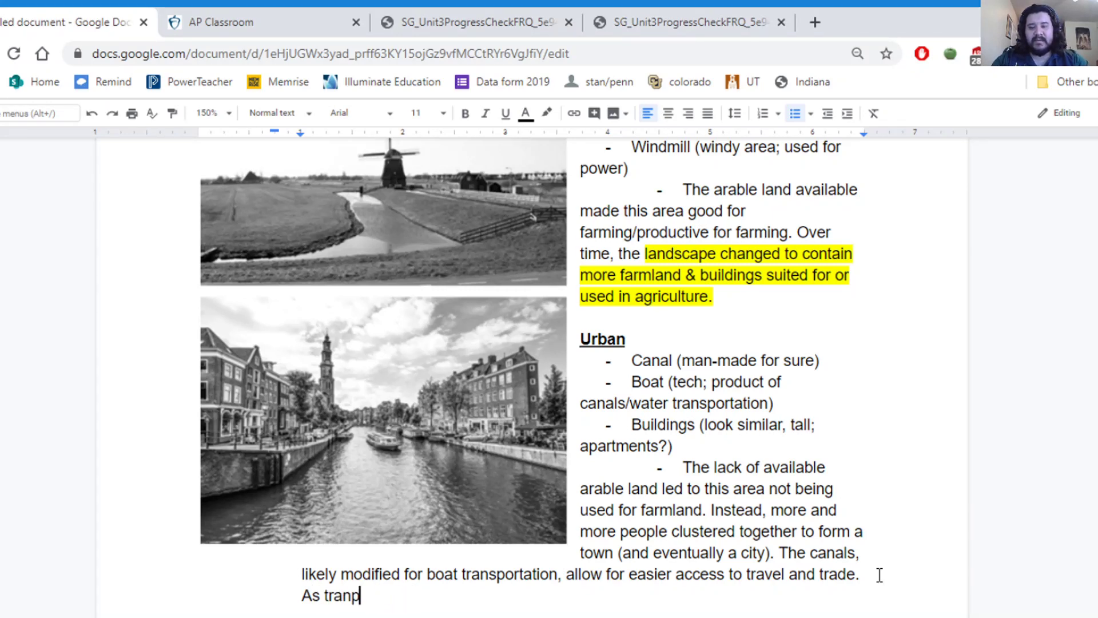
{"action": "type", "text": "sportation tec"}
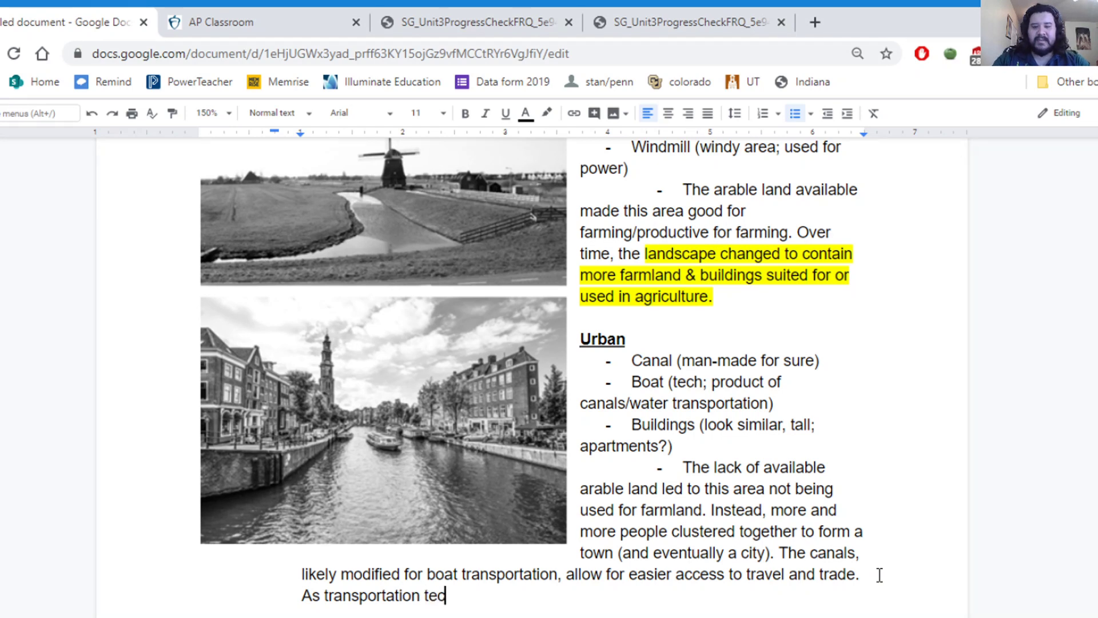
{"action": "type", "text": "hnology developed, ther"}
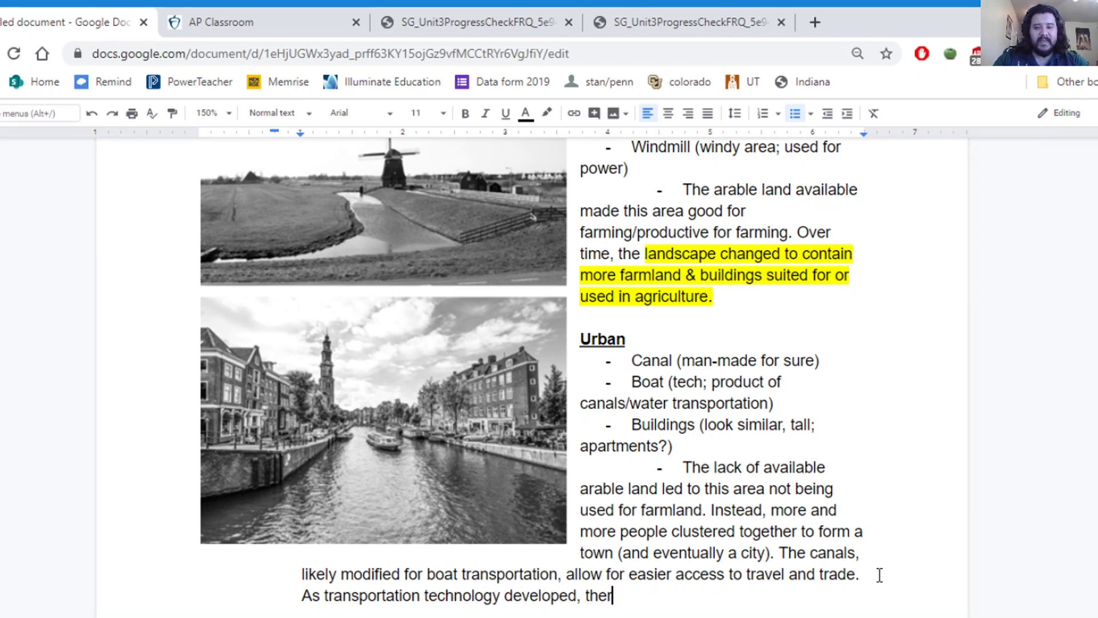
Continue the fourth sentence with "there was an increased need to accommodate steamboats and riverboats, people in this area expanded canals".
{"action": "key", "text": "BackSpace"}
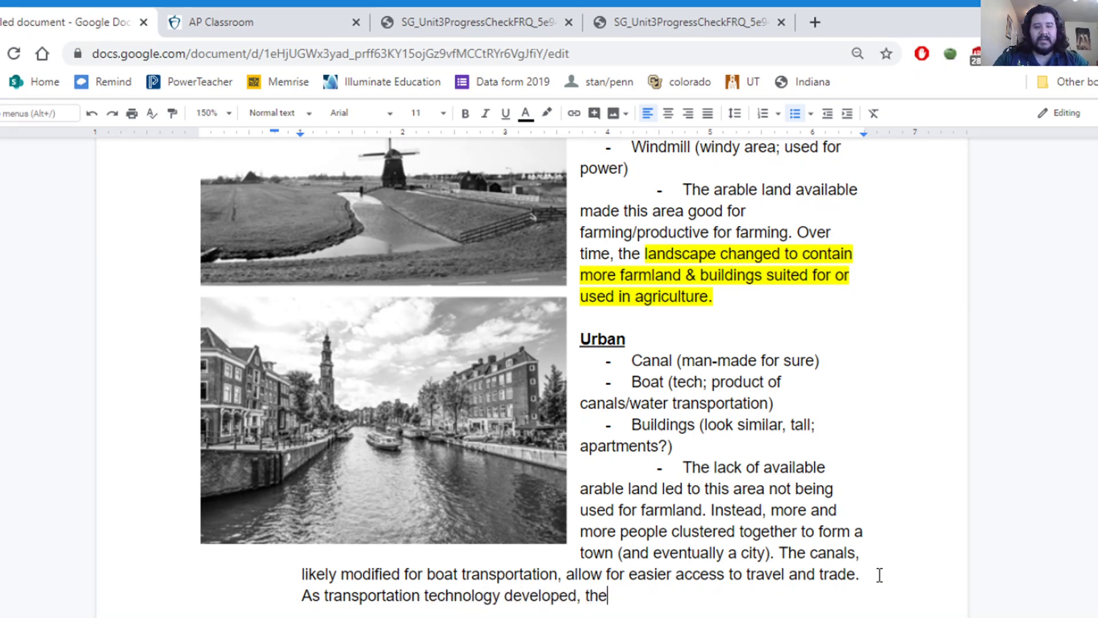
{"action": "type", "text": "re was an in"}
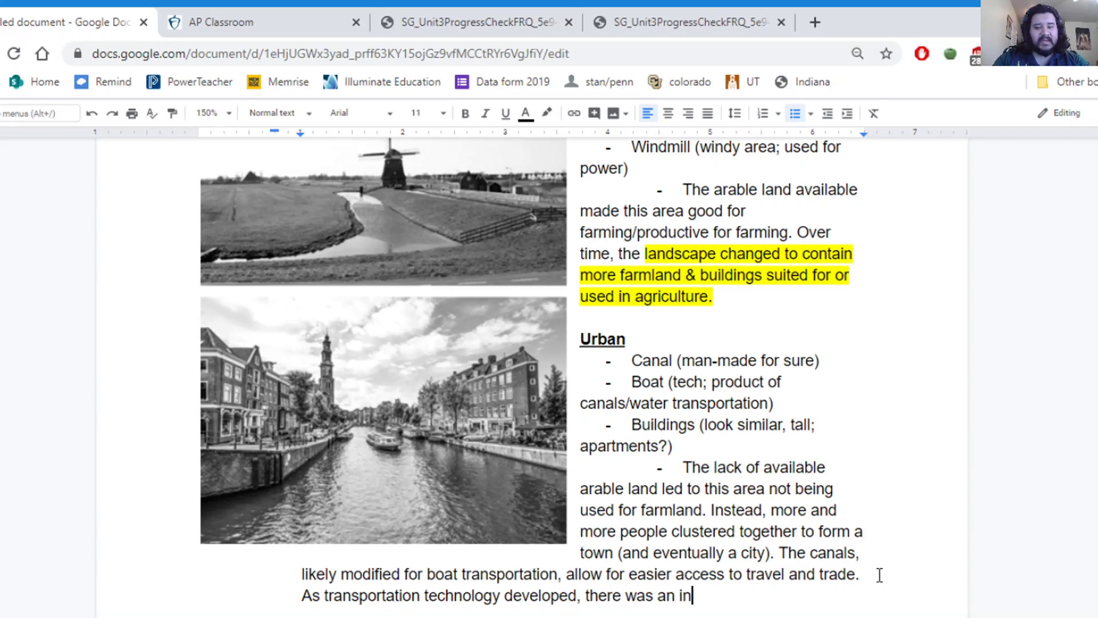
{"action": "type", "text": "creased need to accomodate"}
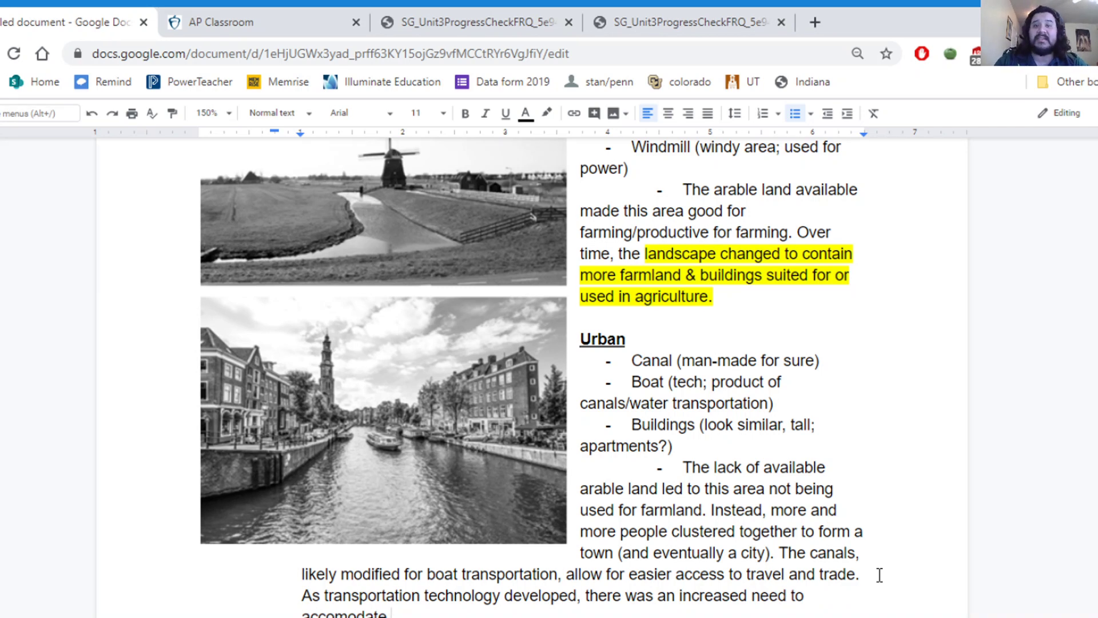
{"action": "key", "text": "BackSpace"}
{"action": "key", "text": "BackSpace"}
{"action": "key", "text": "BackSpace"}
{"action": "key", "text": "BackSpace"}
{"action": "key", "text": "BackSpace"}
{"action": "key", "text": "BackSpace"}
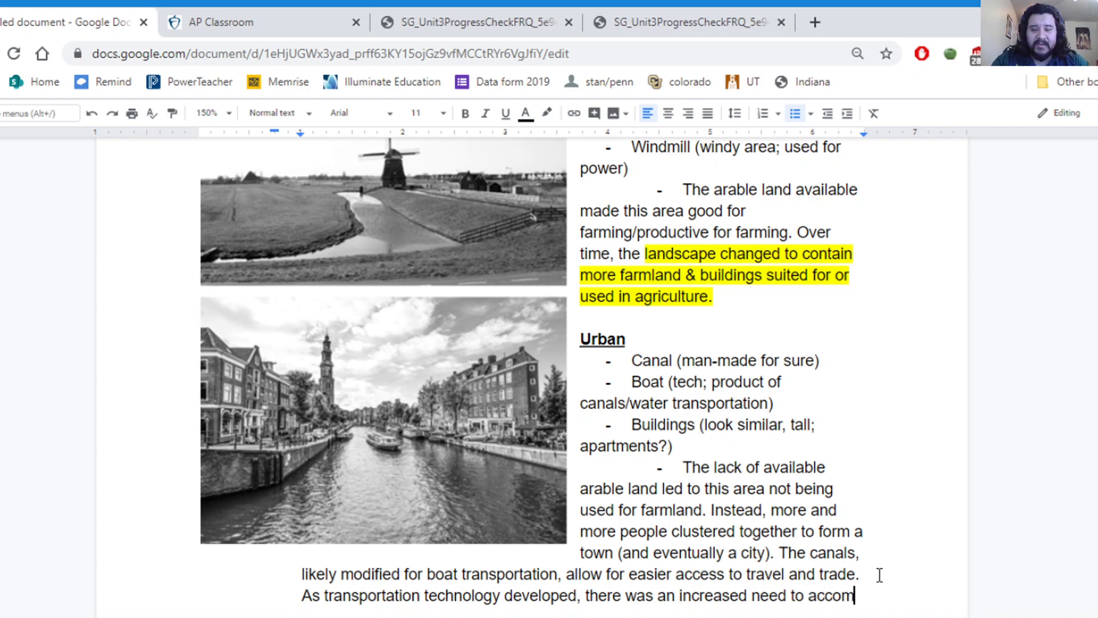
{"action": "type", "text": "modate "}
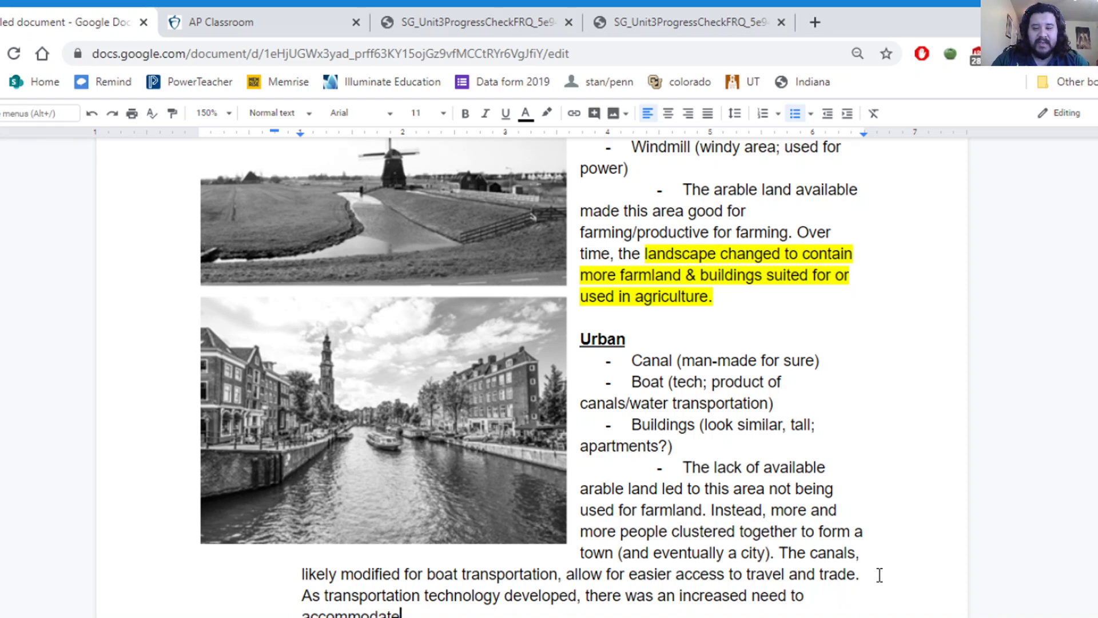
{"action": "type", "text": "steamboats "}
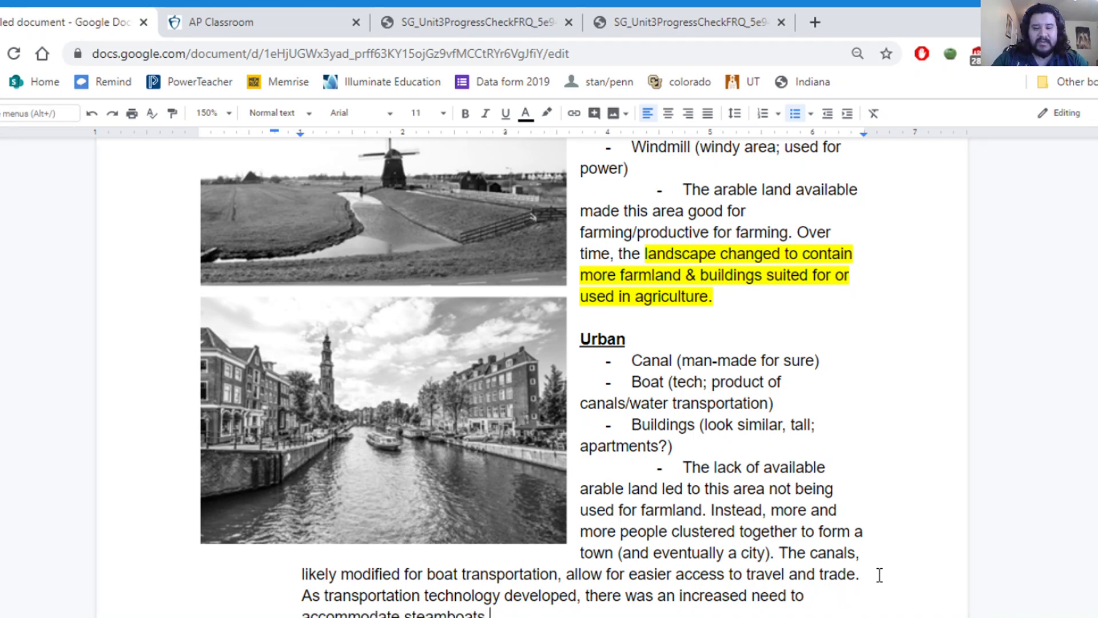
{"action": "type", "text": "and riverboats "}
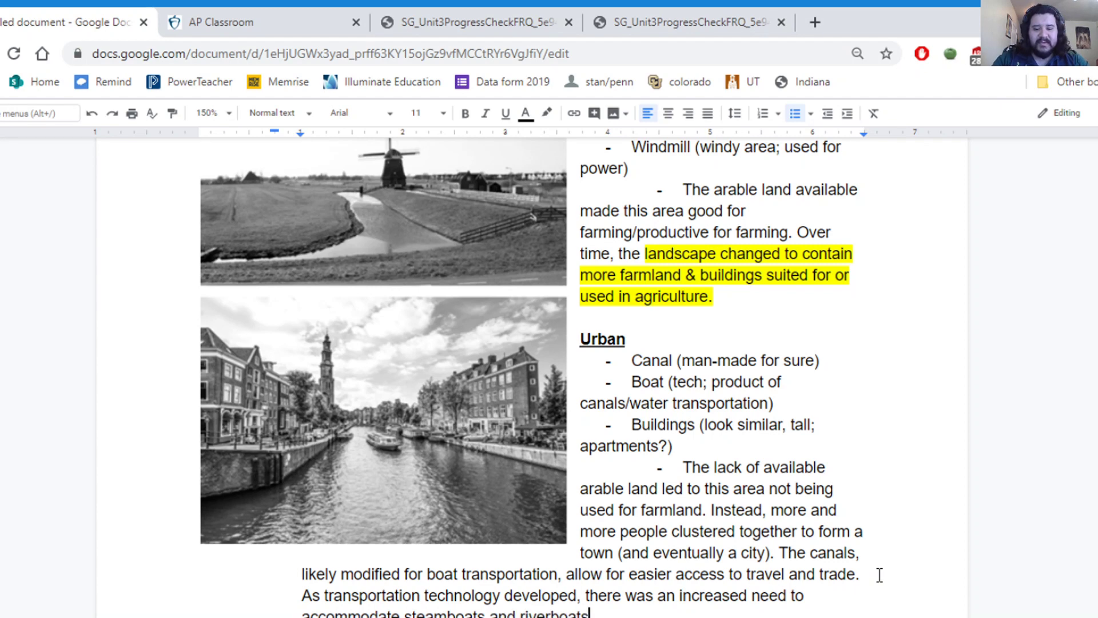
{"action": "type", "text": ", people i"}
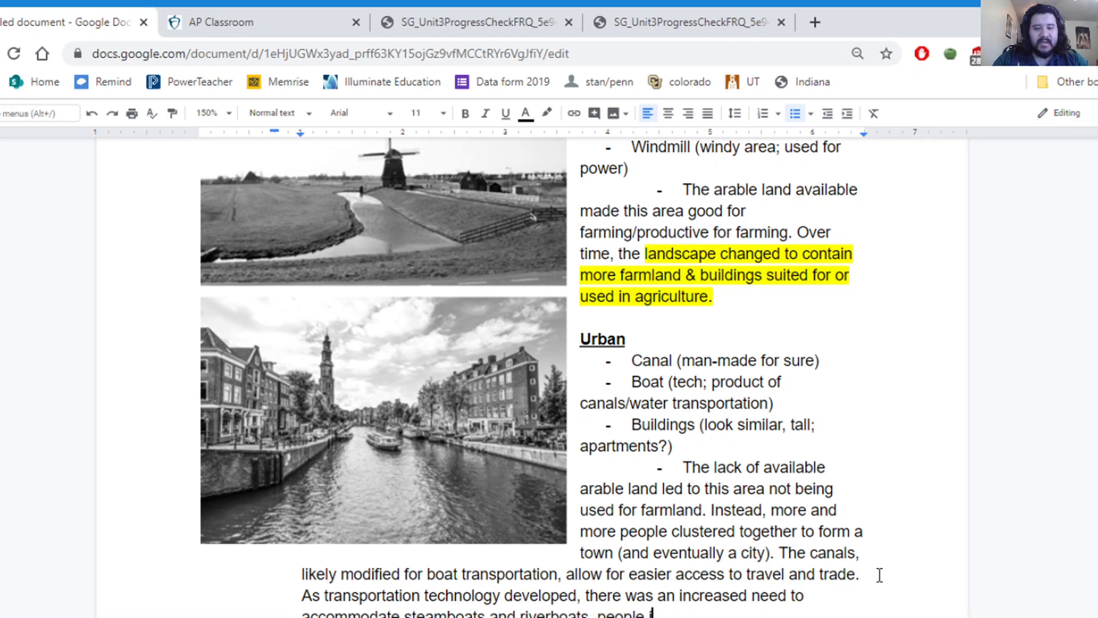
{"action": "type", "text": "n this area expanded canals"}
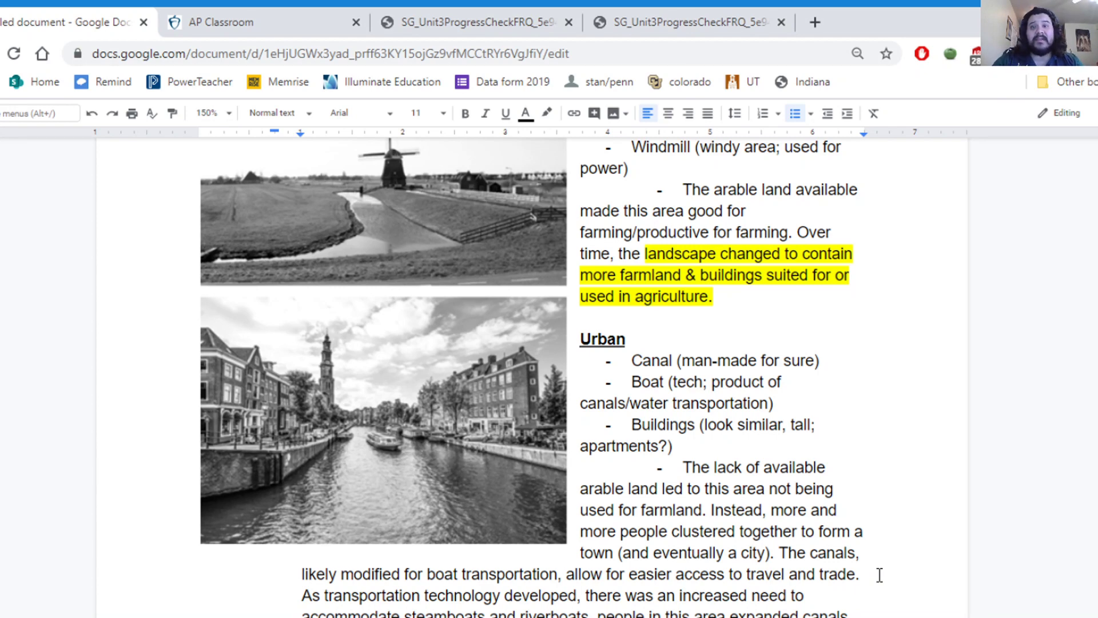
Extend the "Urban" heading with "(lack of arable land)".
{"action": "scroll", "coordinate": [850, 464], "scroll_direction": "down", "scroll_amount": 1}
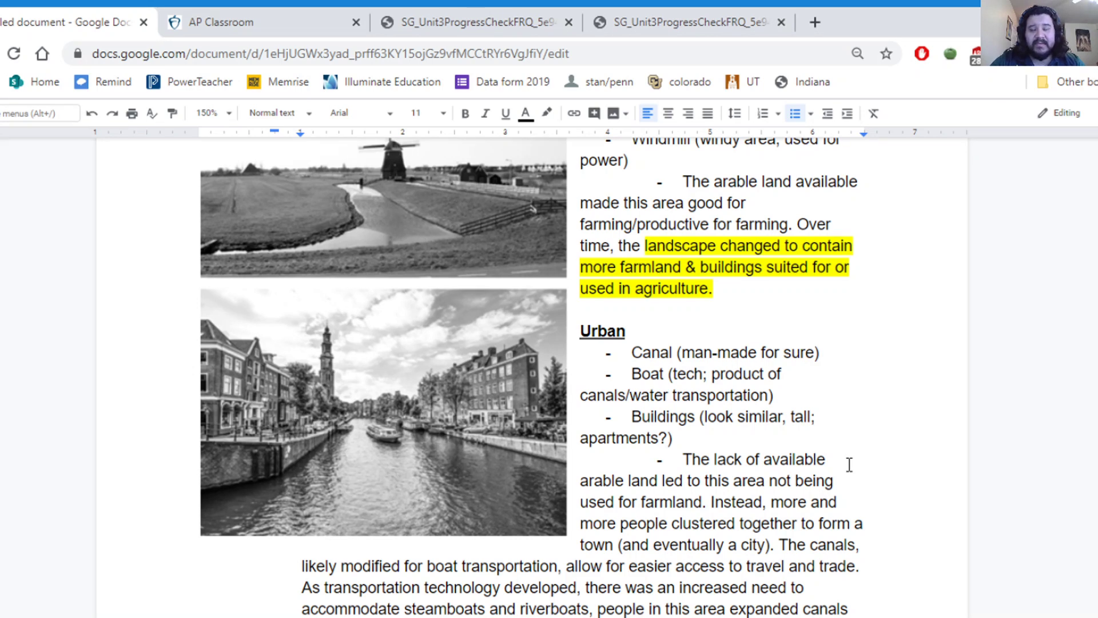
{"action": "scroll", "coordinate": [850, 464], "scroll_direction": "up", "scroll_amount": 2}
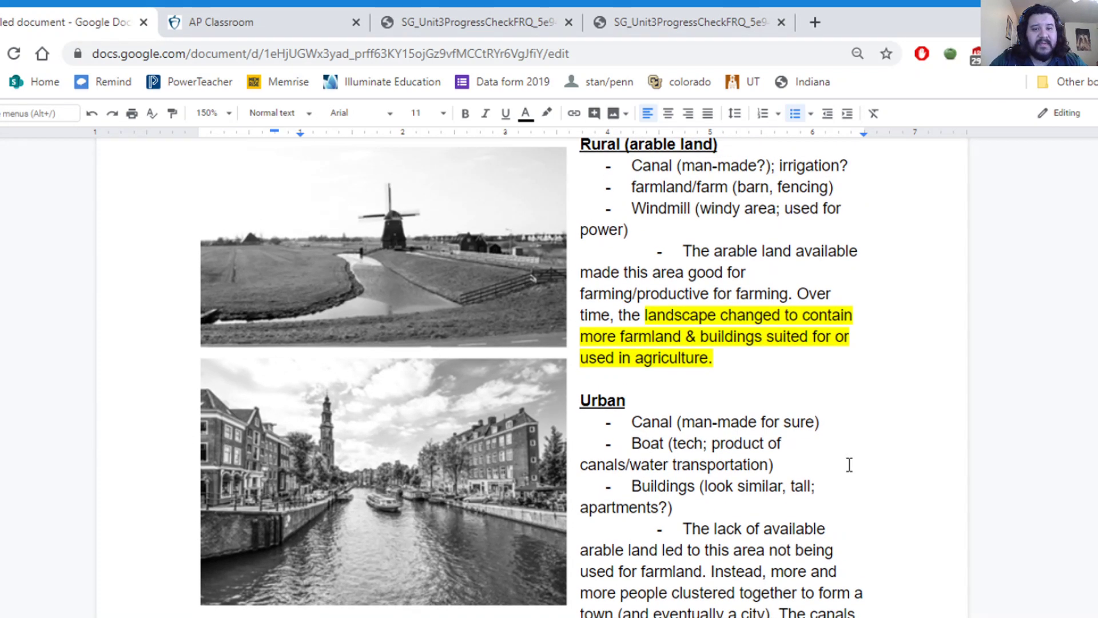
{"action": "scroll", "coordinate": [586, 405], "scroll_direction": "up", "scroll_amount": 1}
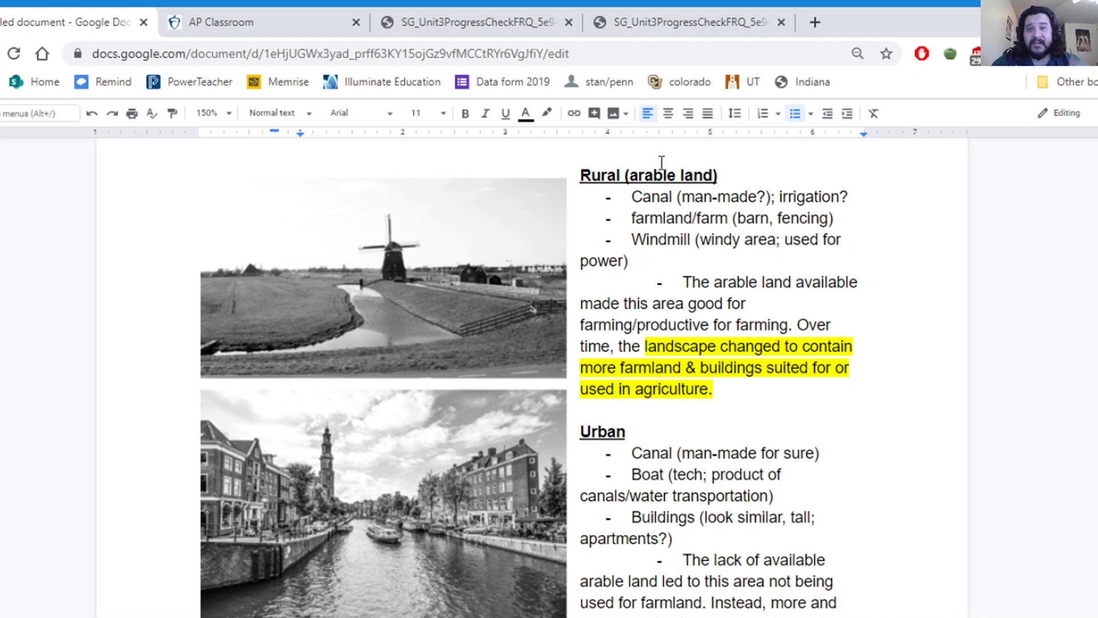
{"action": "scroll", "coordinate": [670, 319], "scroll_direction": "down", "scroll_amount": 2}
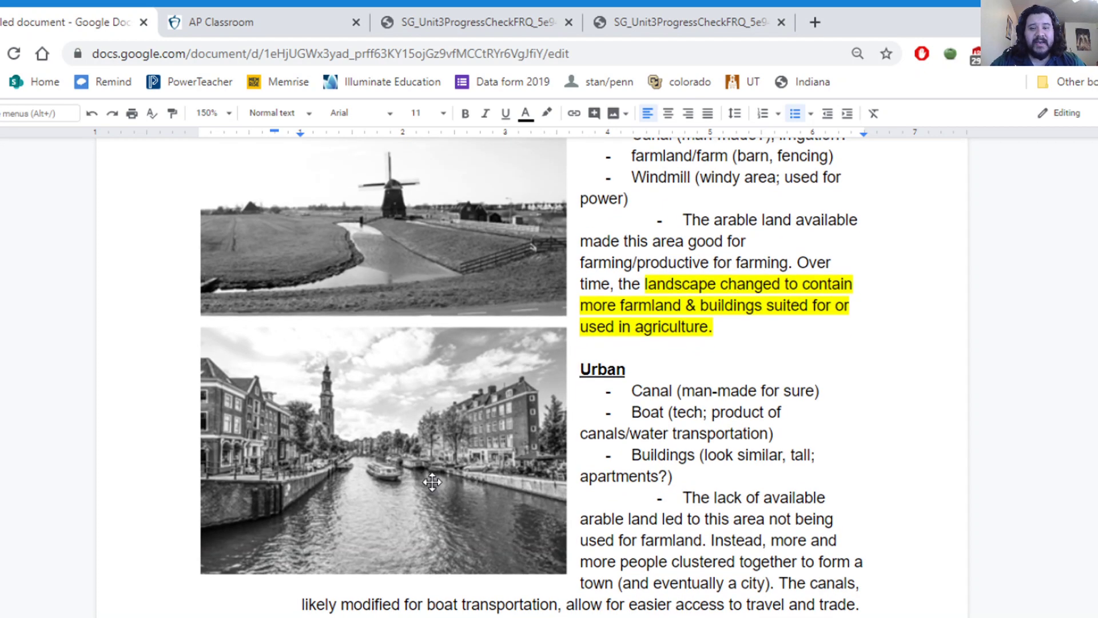
{"action": "left_click", "coordinate": [660, 372]}
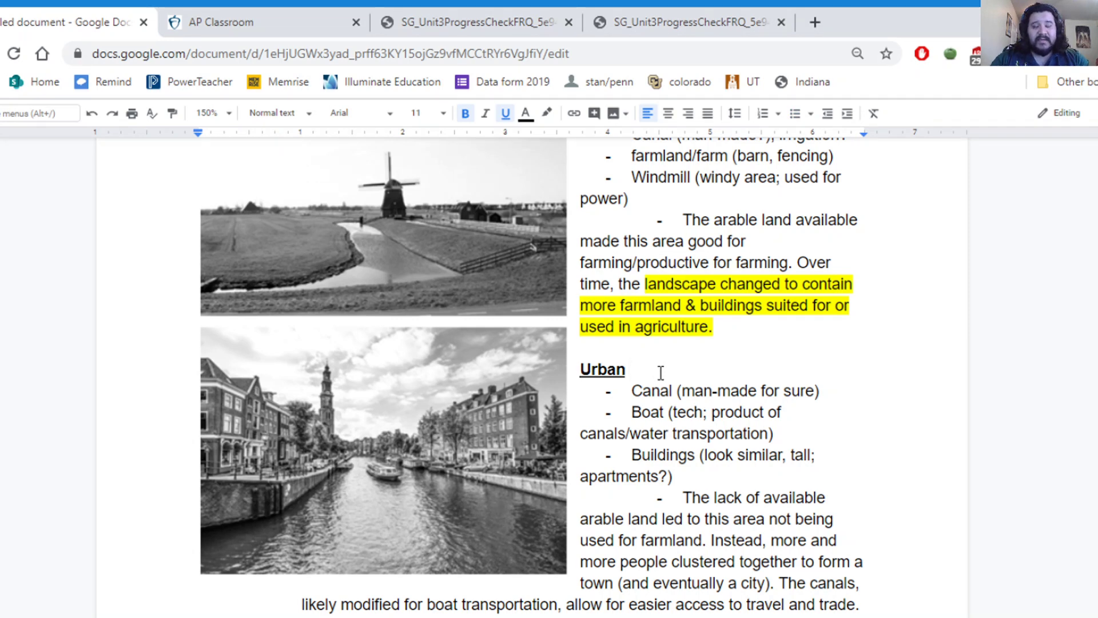
{"action": "type", "text": "("}
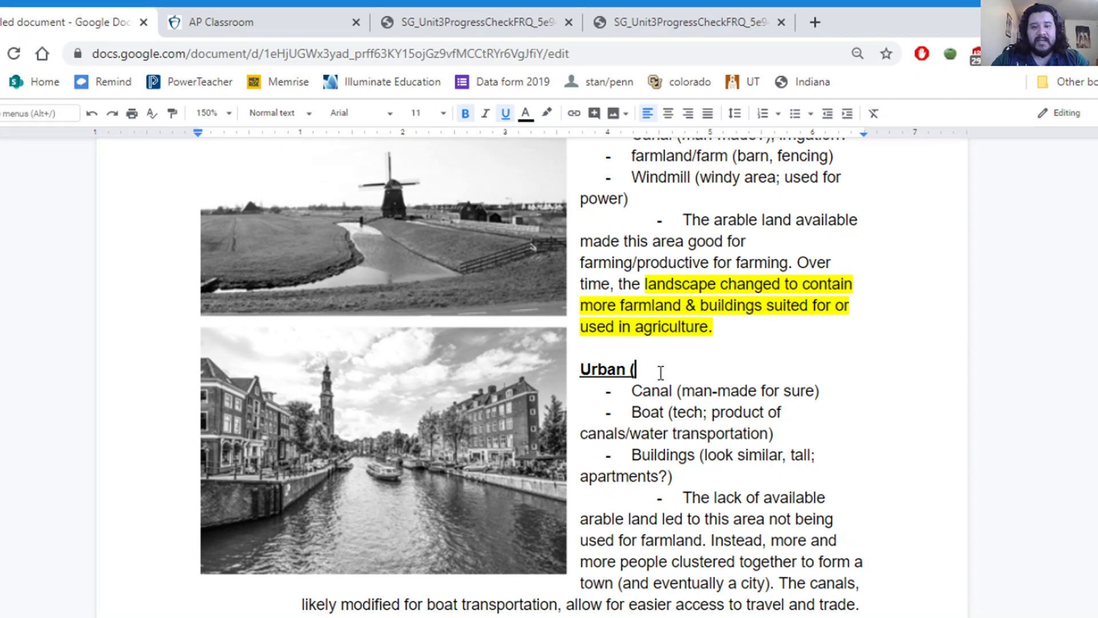
{"action": "type", "text": "lack of arable land)"}
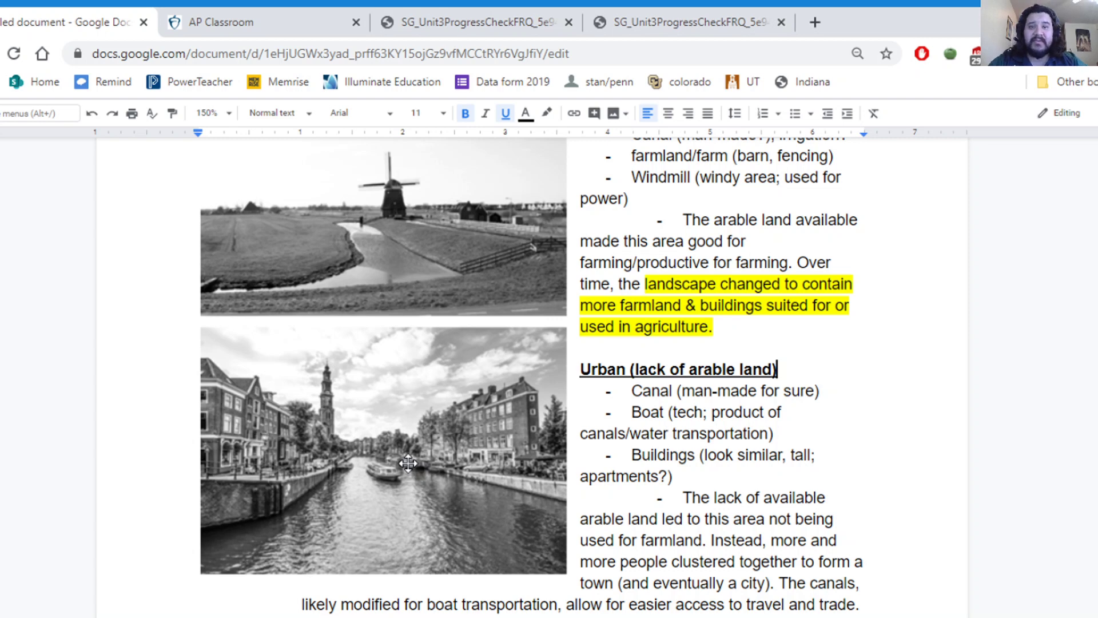
{"action": "scroll", "coordinate": [408, 462], "scroll_direction": "down", "scroll_amount": 1}
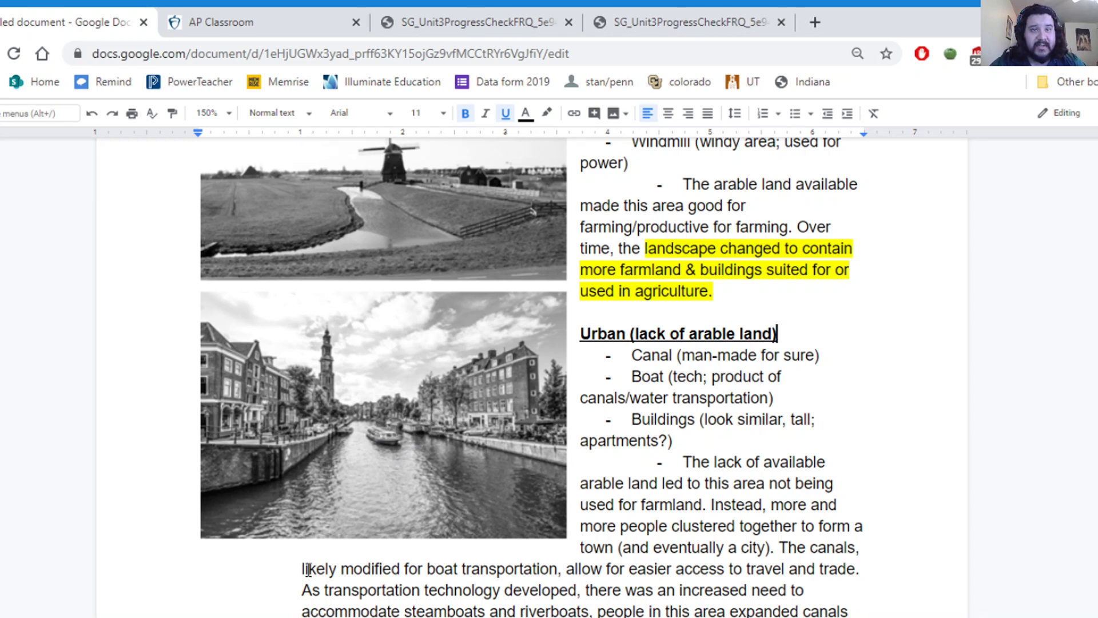
{"action": "scroll", "coordinate": [514, 358], "scroll_direction": "up", "scroll_amount": 2}
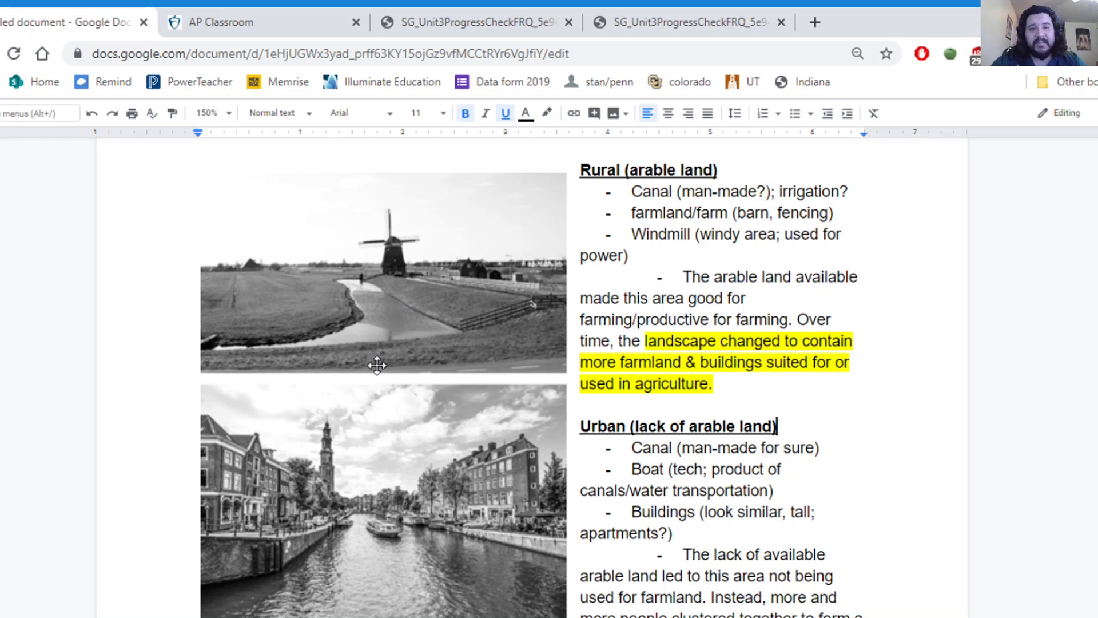
{"action": "scroll", "coordinate": [557, 377], "scroll_direction": "down", "scroll_amount": 1}
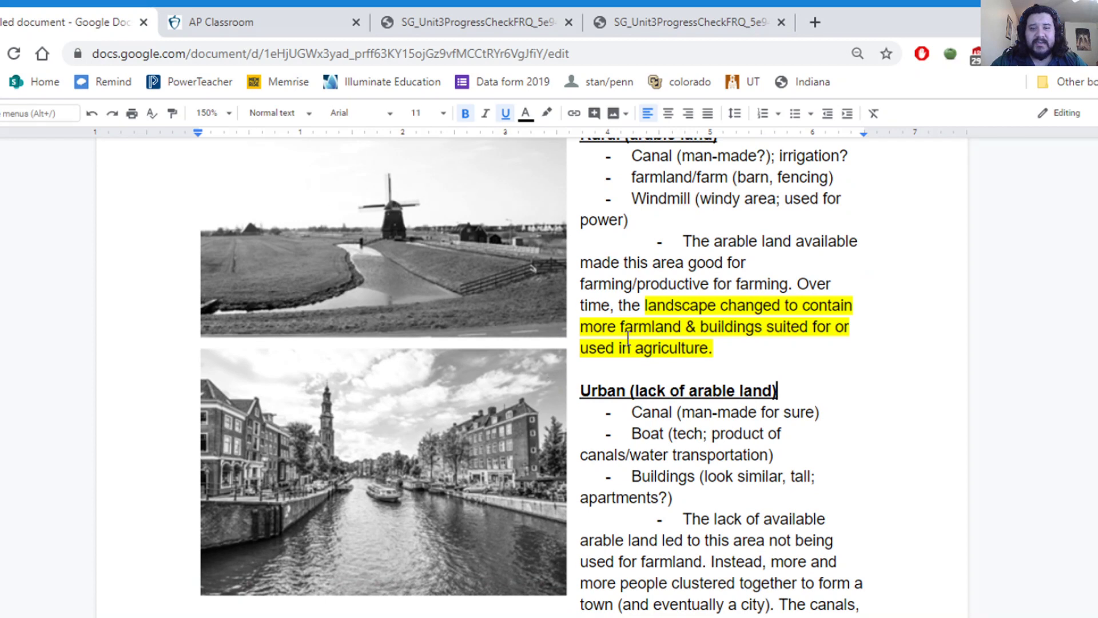
Delete all the Rural and Urban headings, feature lists and explanations beside the two canal photos.
{"action": "scroll", "coordinate": [527, 343], "scroll_direction": "up", "scroll_amount": 1}
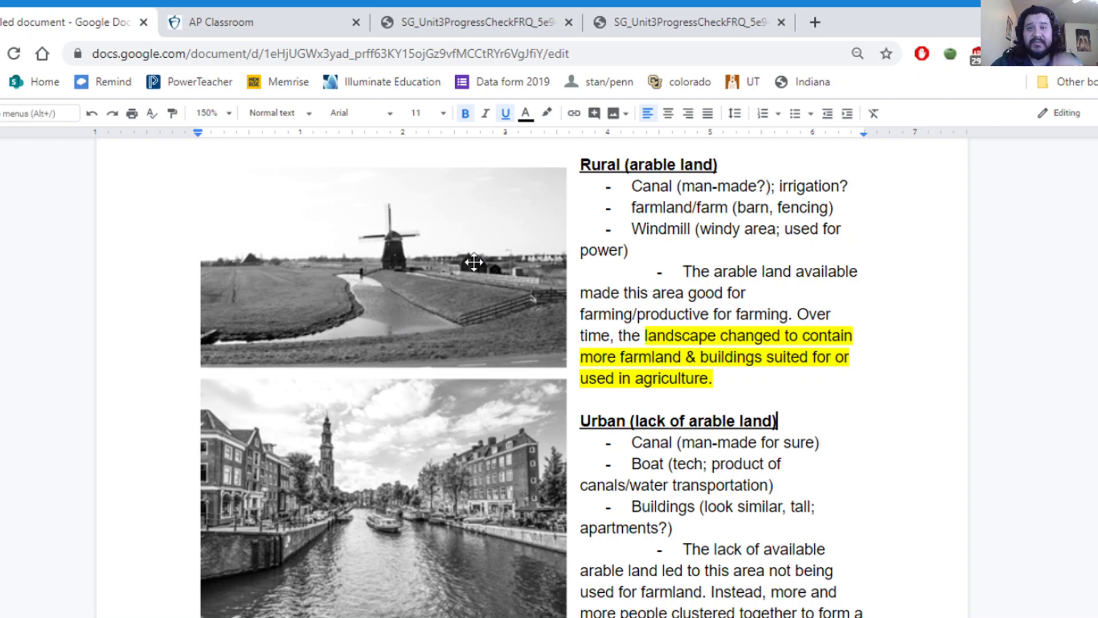
{"action": "scroll", "coordinate": [501, 245], "scroll_direction": "down", "scroll_amount": 1}
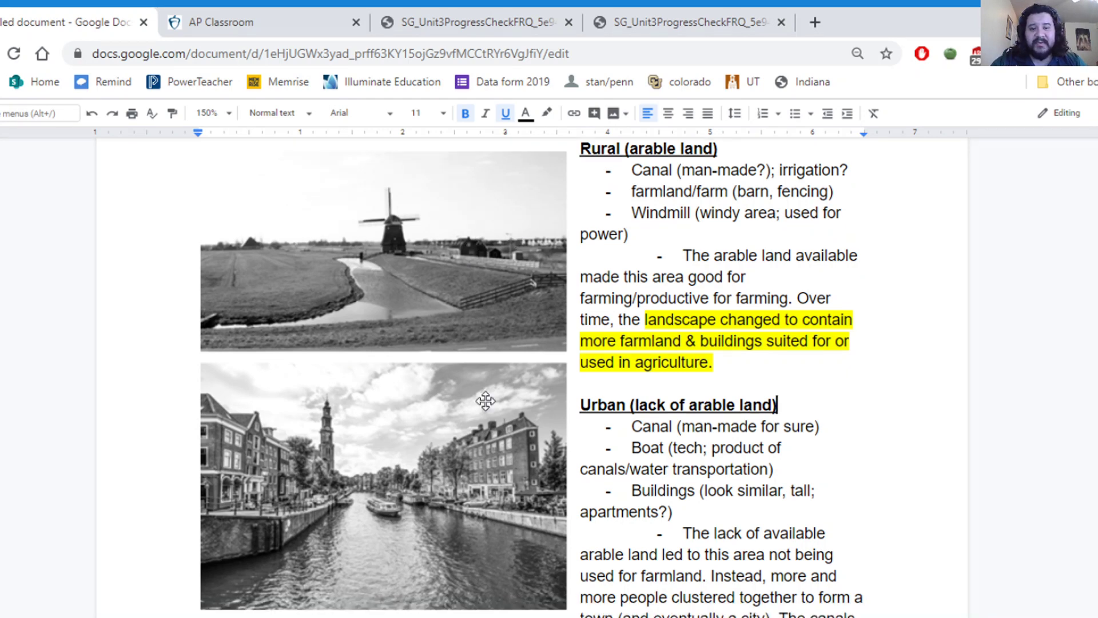
{"action": "scroll", "coordinate": [484, 400], "scroll_direction": "down", "scroll_amount": 1}
{"action": "scroll", "coordinate": [787, 405], "scroll_direction": "up", "scroll_amount": 2}
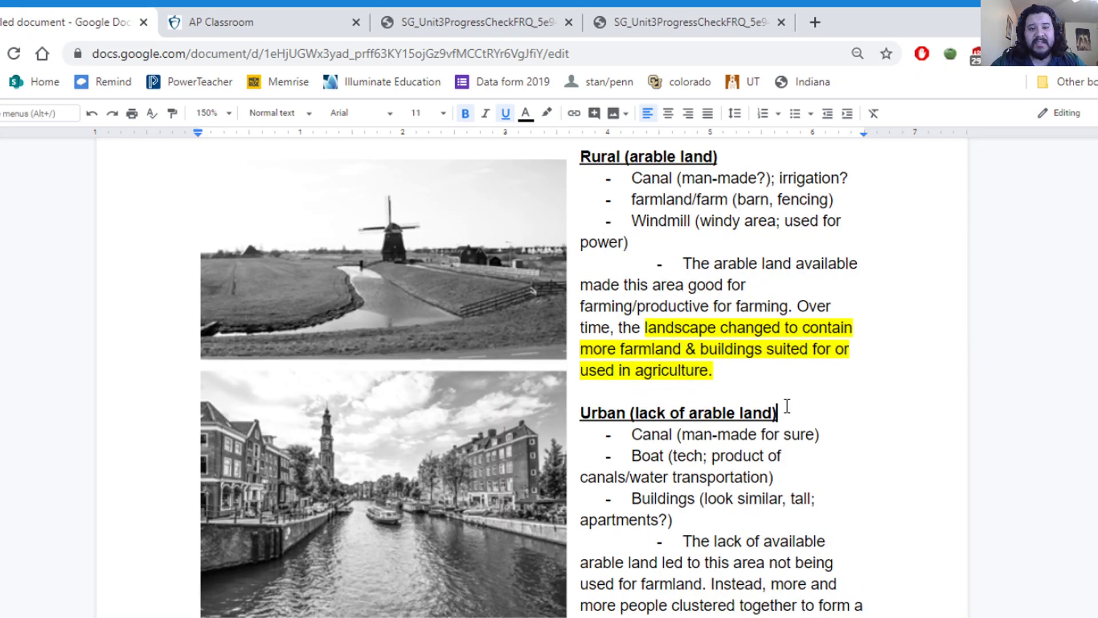
{"action": "left_click_drag", "start_coordinate": [733, 444], "coordinate": [598, 234]}
{"action": "key", "text": "BackSpace"}
{"action": "left_click_drag", "start_coordinate": [834, 588], "coordinate": [584, 235]}
{"action": "key", "text": "BackSpace"}
{"action": "triple_click", "coordinate": [641, 288]}
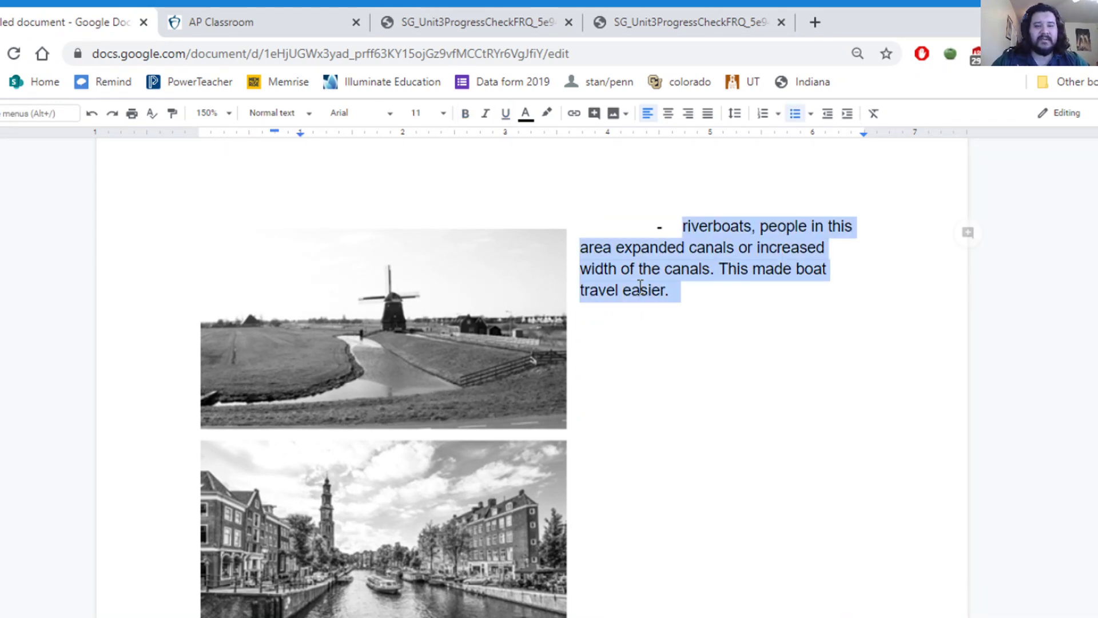
{"action": "key", "text": "BackSpace"}
Enter the heading "Sense of place" in quotation marks beside the photos and start a new line beneath it.
{"action": "type", "text": "\"Sense of place"}
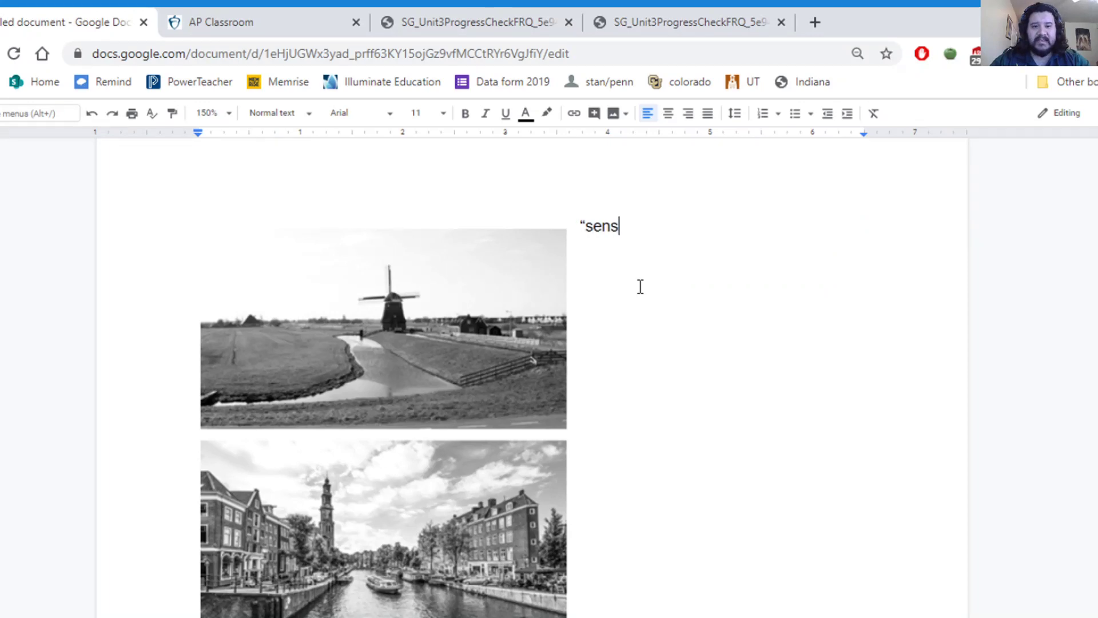
{"action": "type", "text": "\""}
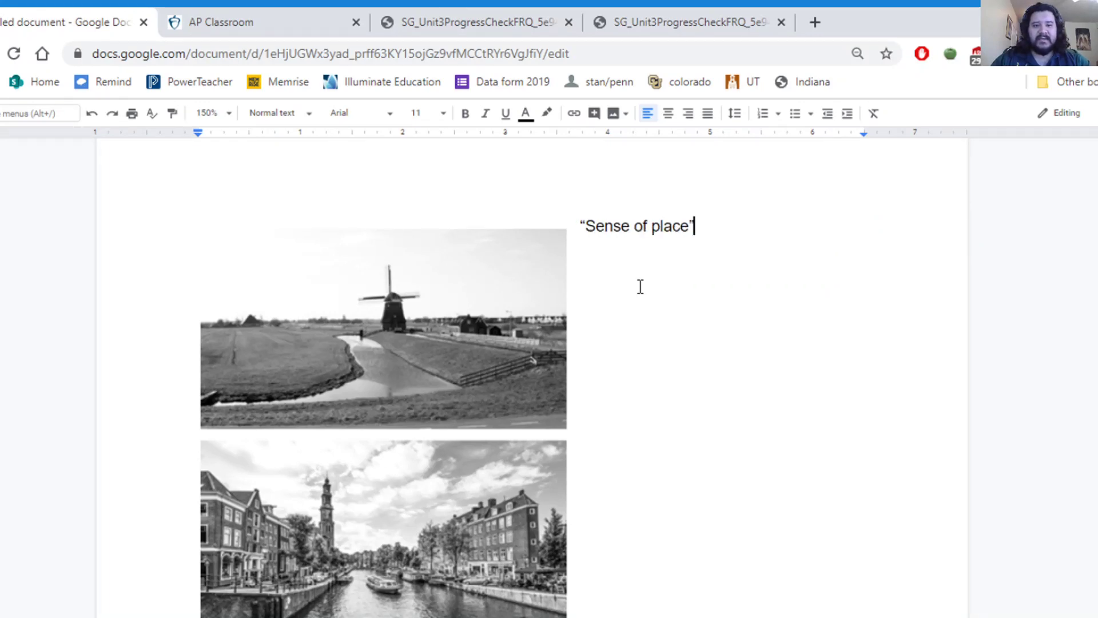
{"action": "key", "text": "Return"}
Start a dashed list item under the heading with the definition "The unique characteristics and atmosphere of a locaiton that".
{"action": "type", "text": "-th"}
{"action": "key", "text": "BackSpace"}
{"action": "key", "text": "BackSpace"}
{"action": "key", "text": "BackSpace"}
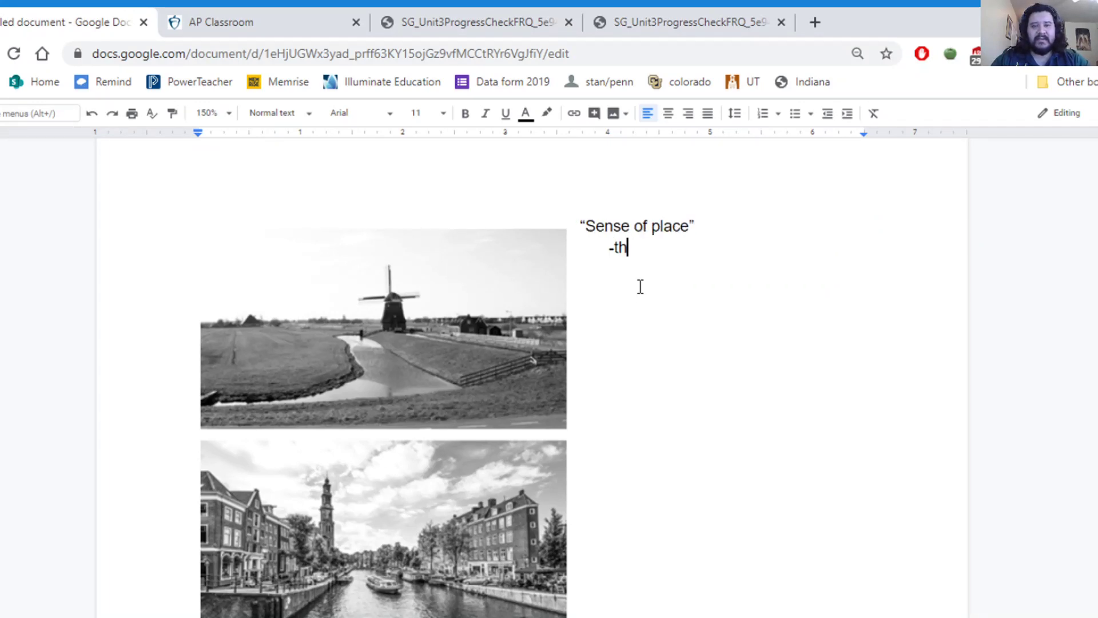
{"action": "type", "text": "the unique cha"}
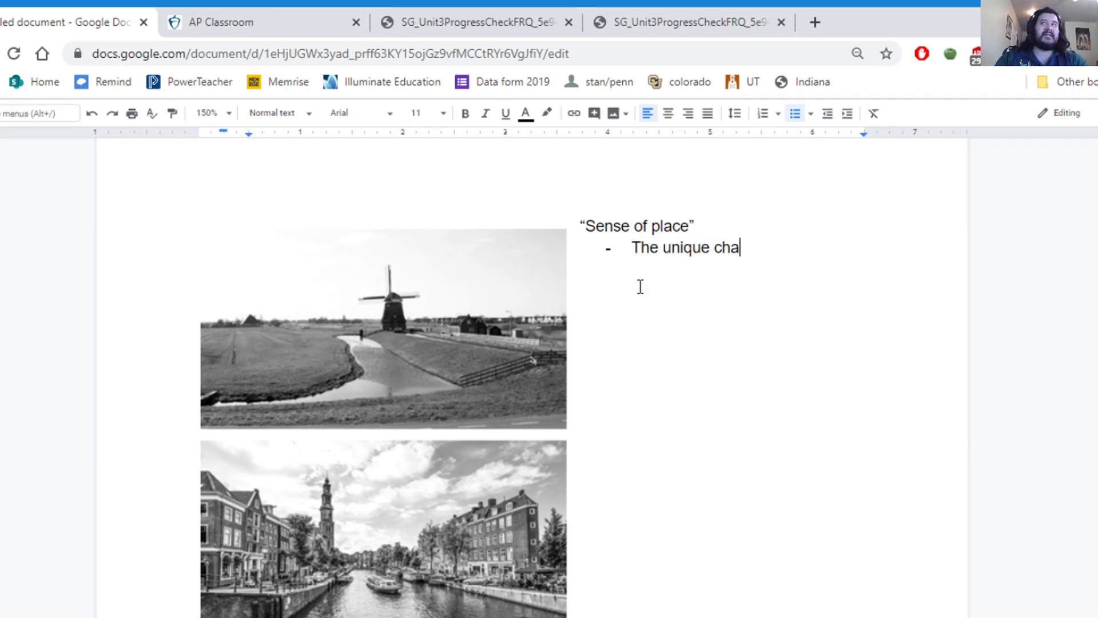
{"action": "type", "text": "racteristics and atmo"}
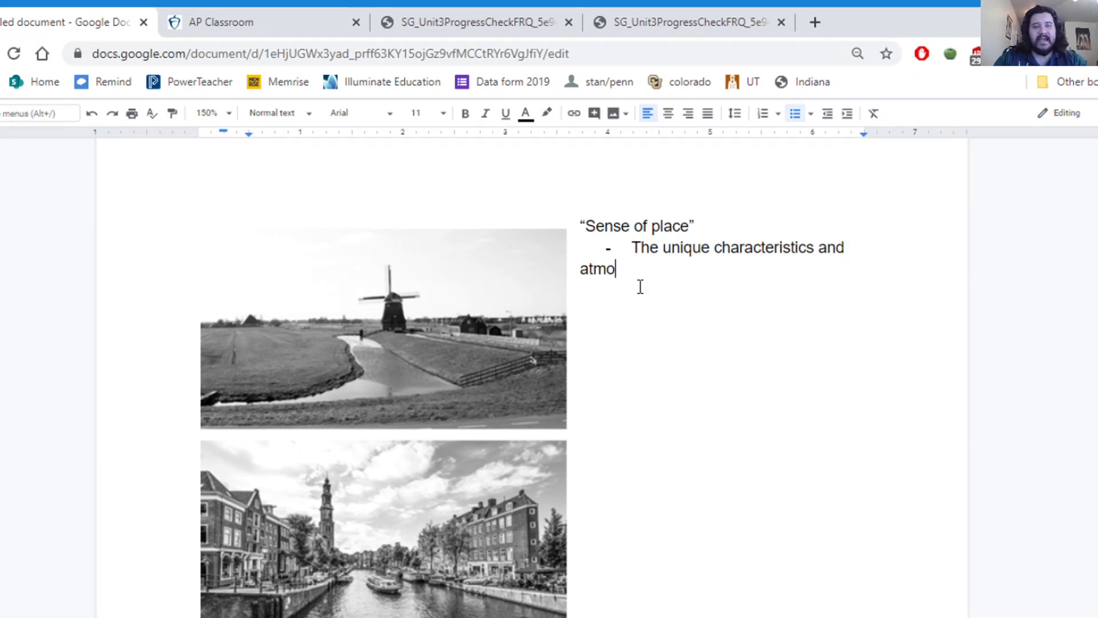
{"action": "type", "text": "sphere of a locaiton that m"}
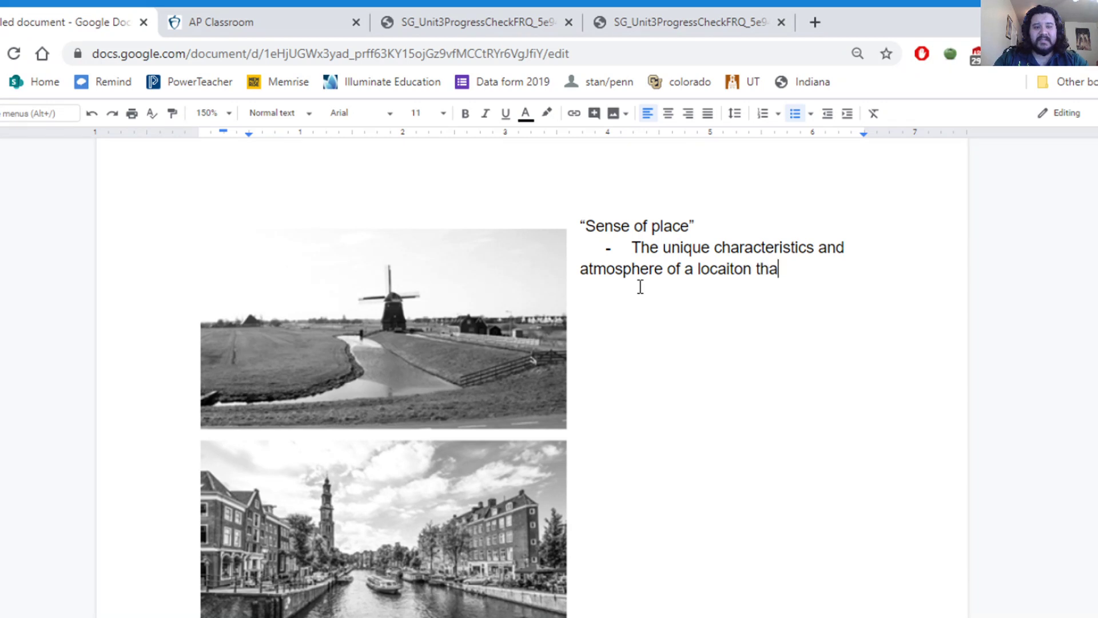
Correct the misspelled "locaiton" in the definition to "location" and follow it with "that".
{"action": "key", "text": "BackSpace"}
{"action": "key", "text": "BackSpace"}
{"action": "key", "text": "BackSpace"}
{"action": "key", "text": "BackSpace"}
{"action": "key", "text": "BackSpace"}
{"action": "key", "text": "BackSpace"}
{"action": "key", "text": "BackSpace"}
{"action": "key", "text": "BackSpace"}
{"action": "key", "text": "BackSpace"}
{"action": "key", "text": "BackSpace"}
{"action": "key", "text": "BackSpace"}
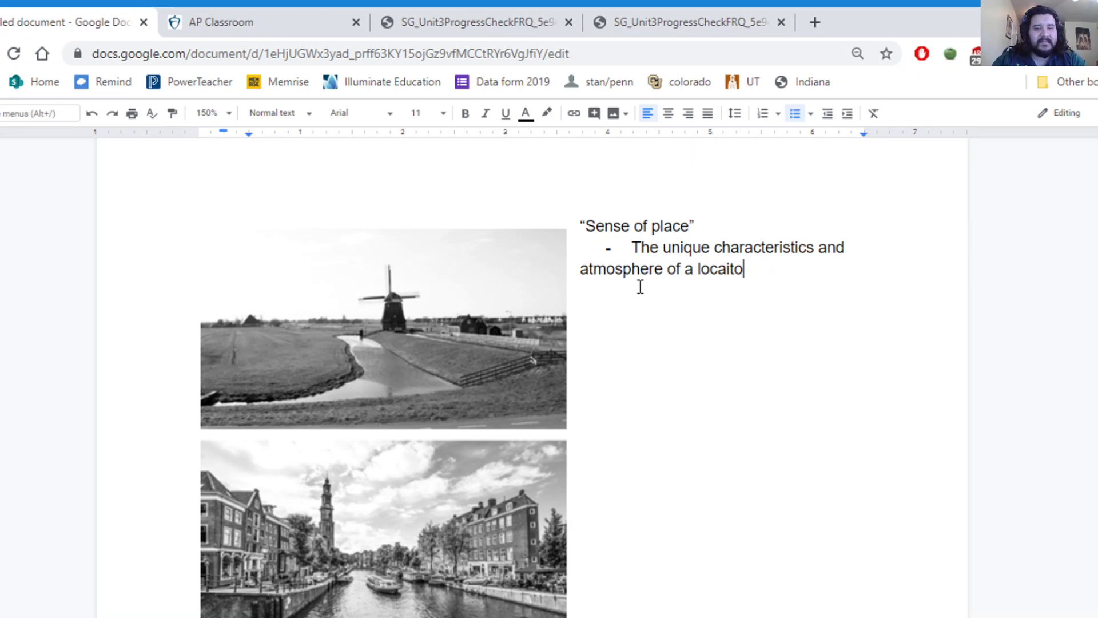
{"action": "type", "text": "tion m"}
{"action": "key", "text": "BackSpace"}
{"action": "type", "text": "that m"}
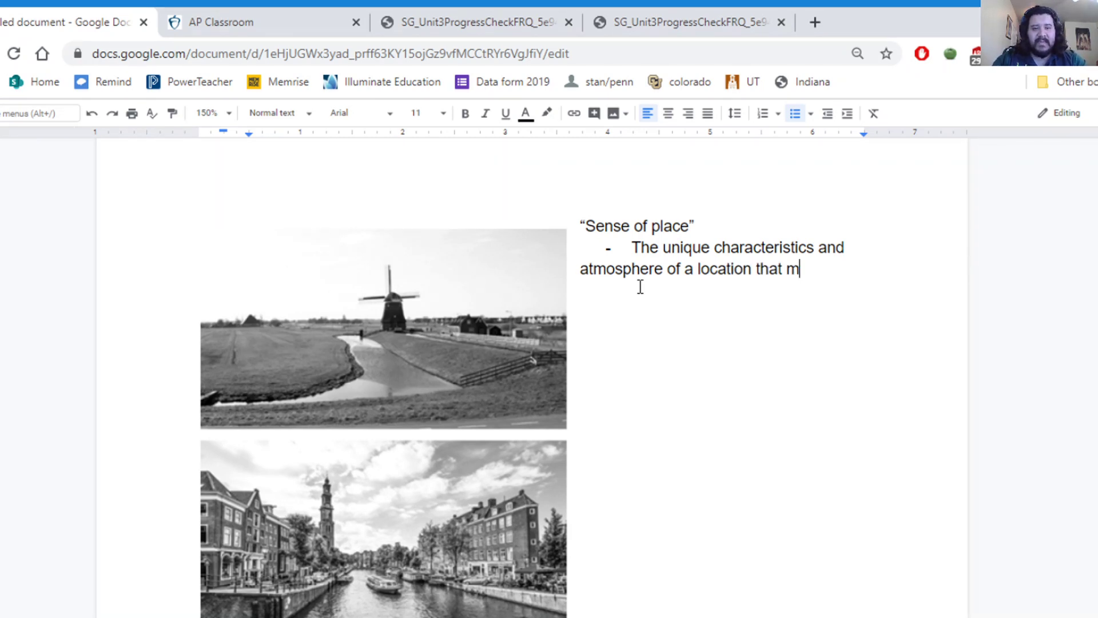
Finish the definition with "make it distinct from other locations", correcting the spelling of the last word.
{"action": "type", "text": "ake it distinct from other locaitons"}
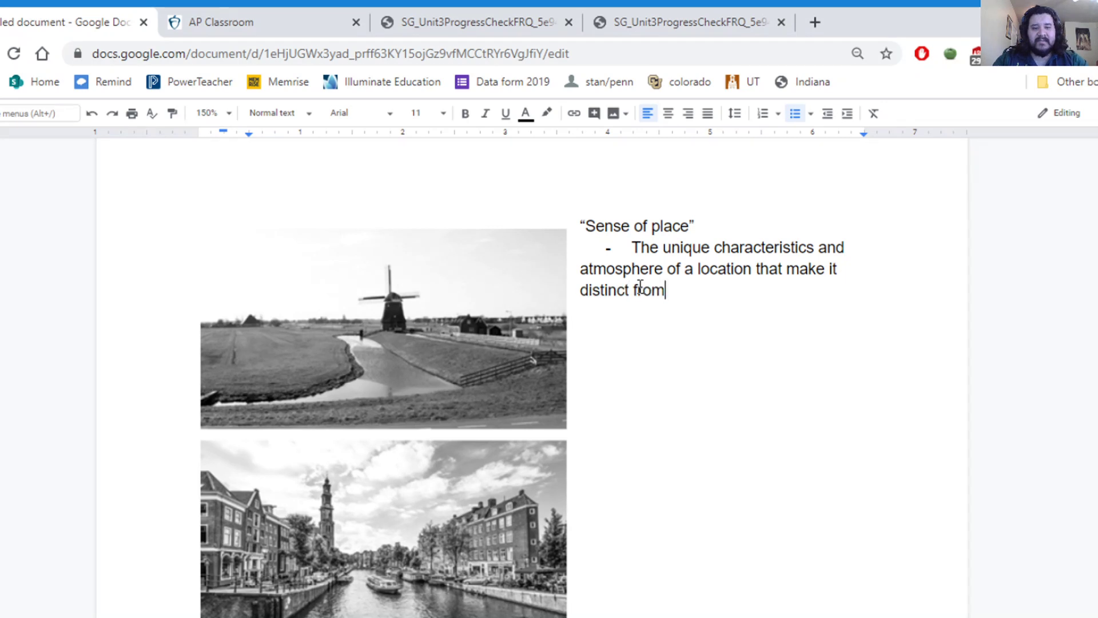
{"action": "key", "text": "BackSpace"}
{"action": "key", "text": "BackSpace"}
{"action": "key", "text": "BackSpace"}
{"action": "key", "text": "BackSpace"}
{"action": "key", "text": "BackSpace"}
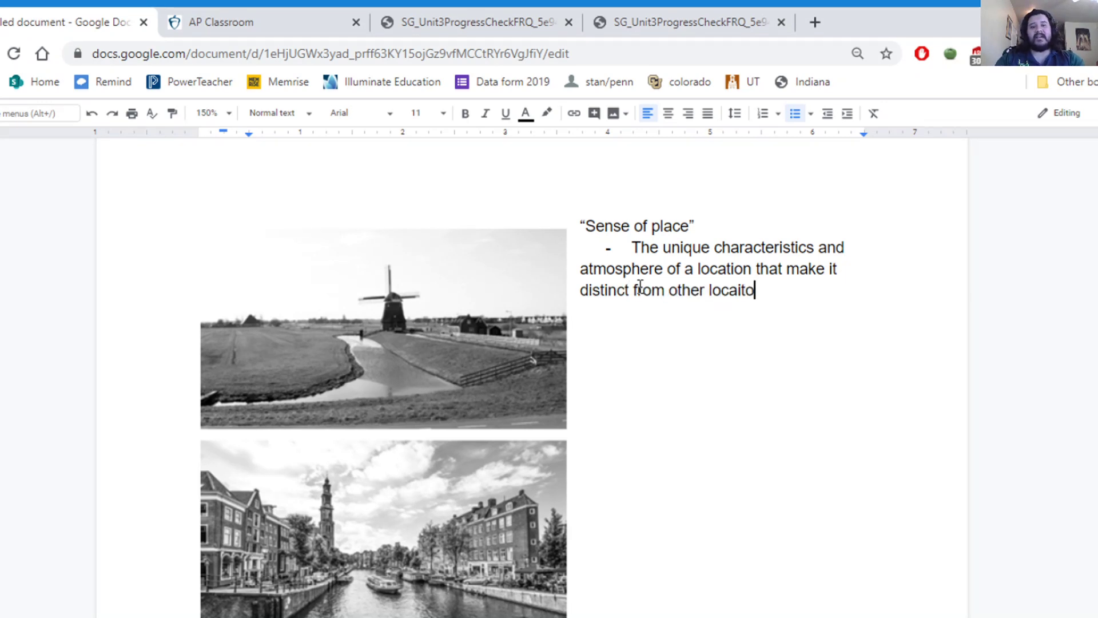
{"action": "type", "text": "tions"}
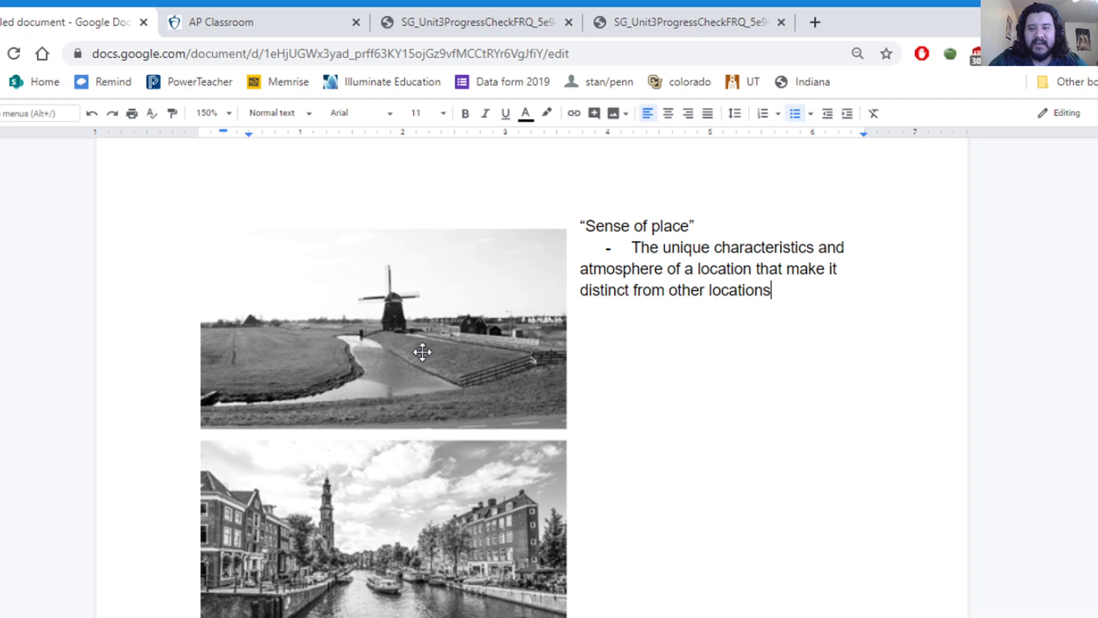
{"action": "scroll", "coordinate": [390, 320], "scroll_direction": "down", "scroll_amount": 1}
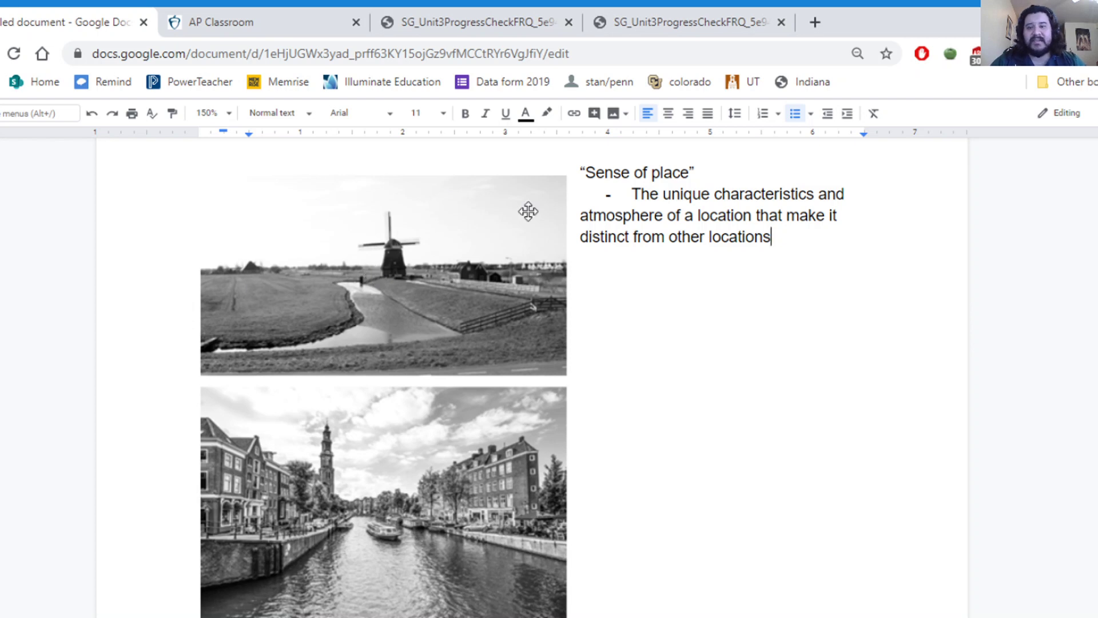
{"action": "scroll", "coordinate": [492, 327], "scroll_direction": "down", "scroll_amount": 1}
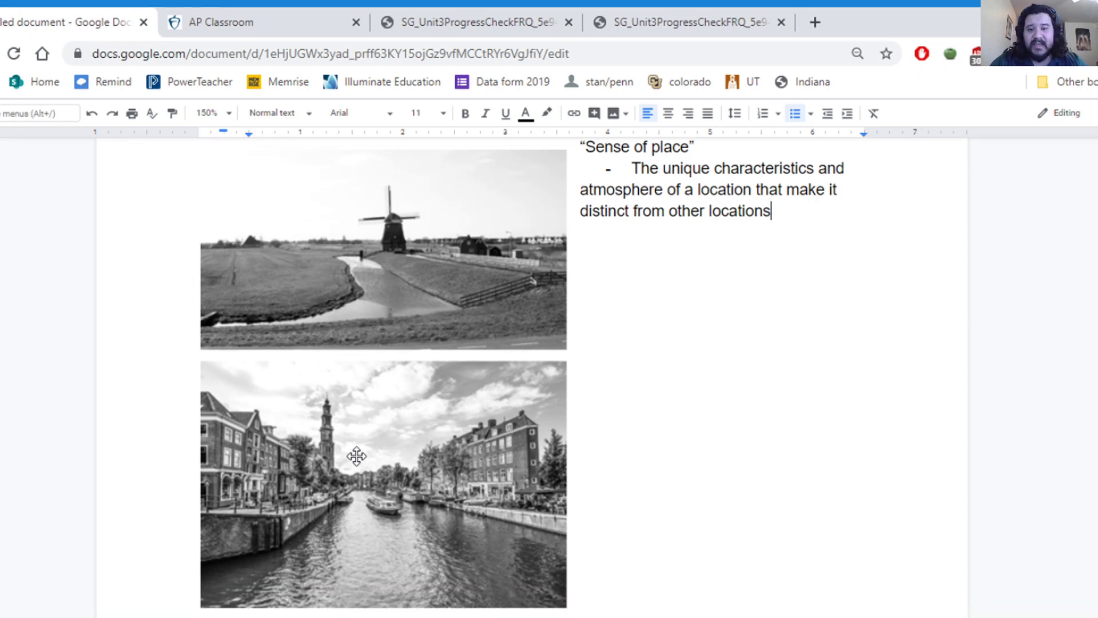
{"action": "scroll", "coordinate": [355, 456], "scroll_direction": "down", "scroll_amount": 1}
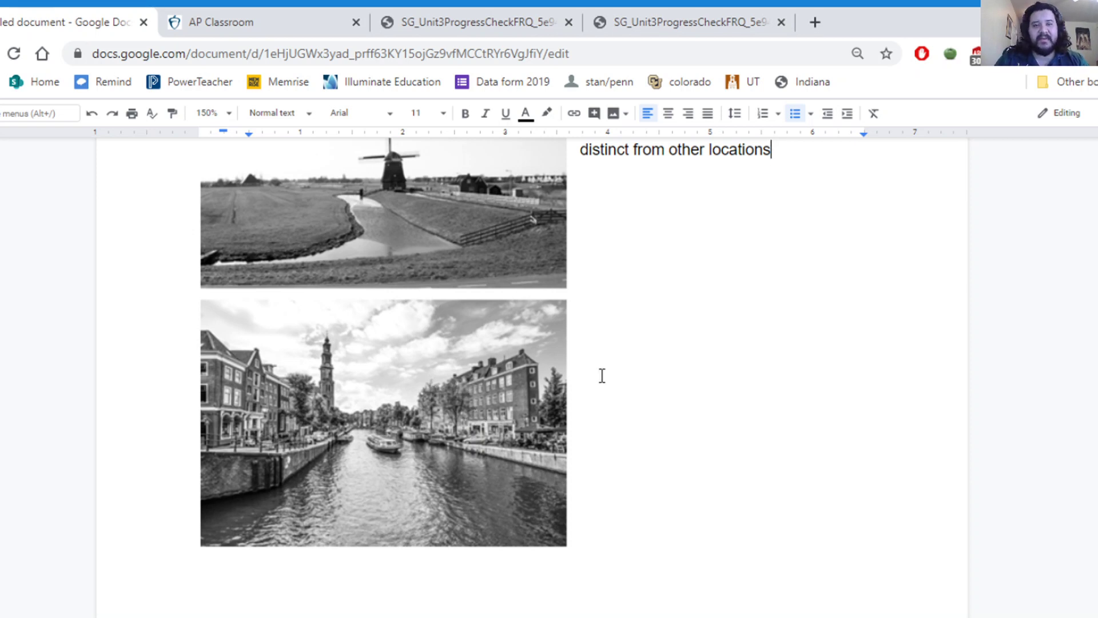
{"action": "scroll", "coordinate": [652, 369], "scroll_direction": "up", "scroll_amount": 1}
{"action": "scroll", "coordinate": [694, 380], "scroll_direction": "down", "scroll_amount": 1}
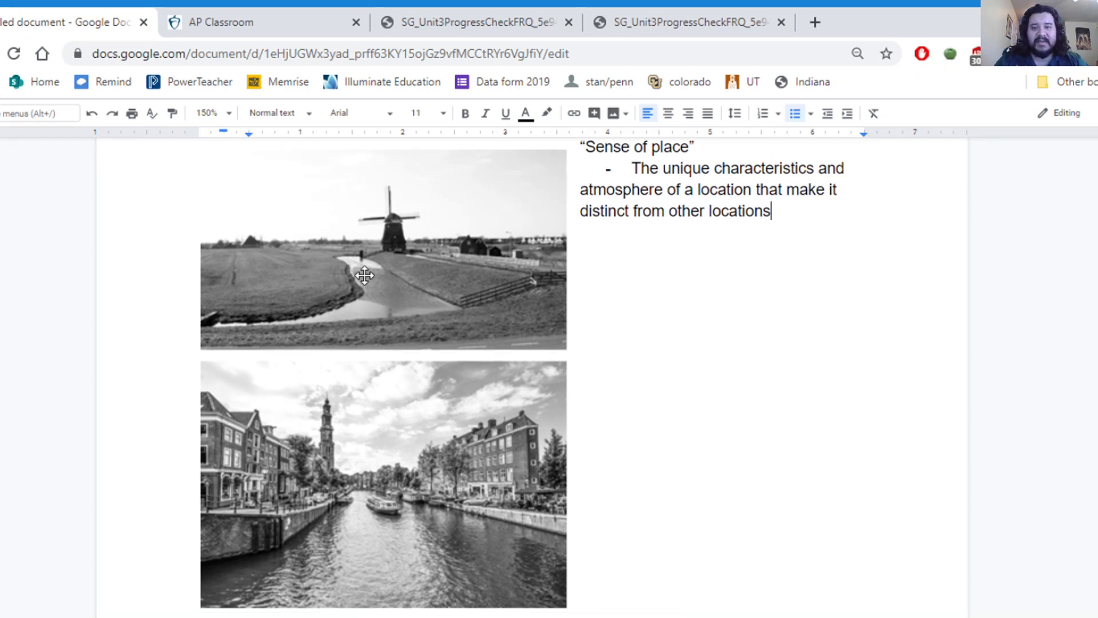